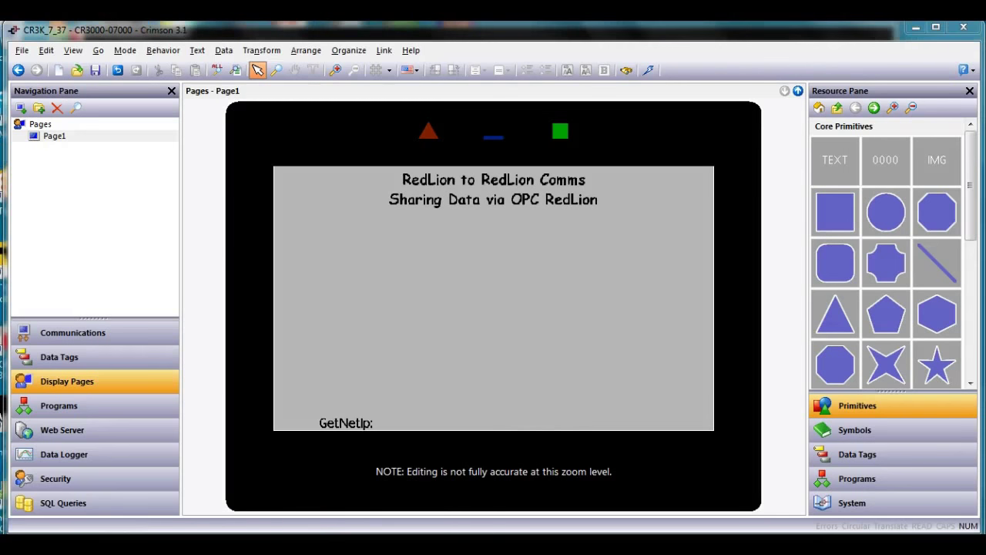
Step: Switch to the GRAC_Slave_24 database and narrow both side panes to give the Page1 display more room
{"action": "left_click", "coordinate": [150, 487]}
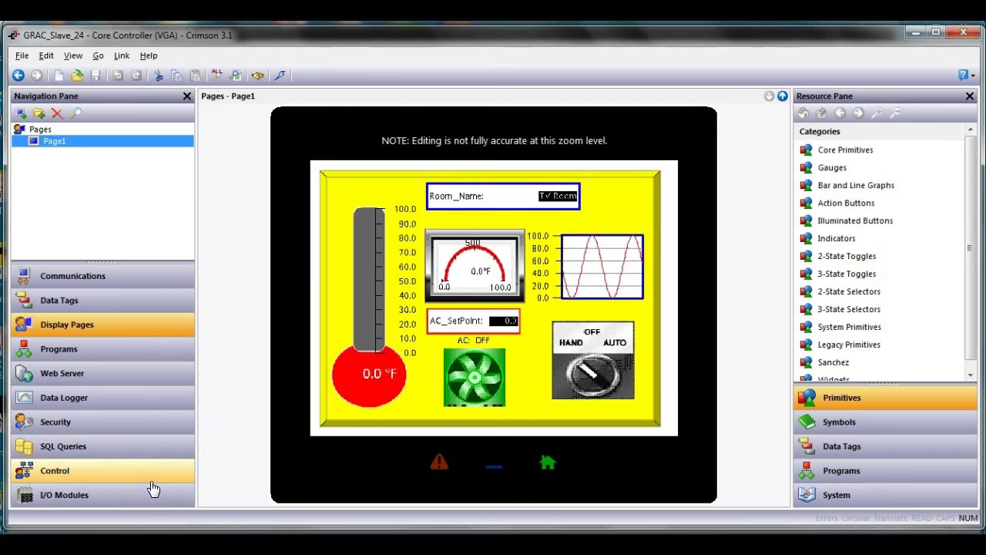
{"action": "left_click_drag", "start_coordinate": [196, 327], "coordinate": [140, 325]}
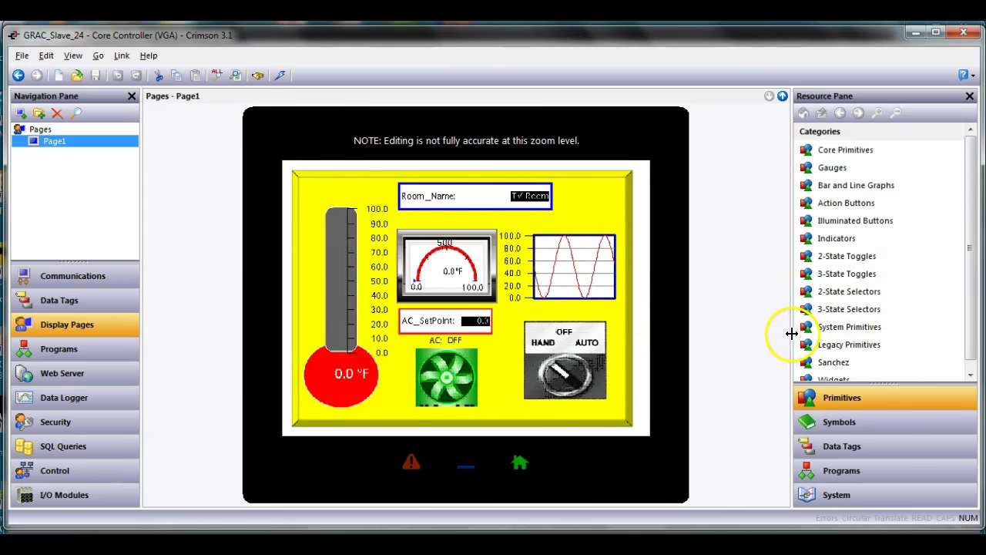
{"action": "left_click_drag", "start_coordinate": [792, 333], "coordinate": [830, 329]}
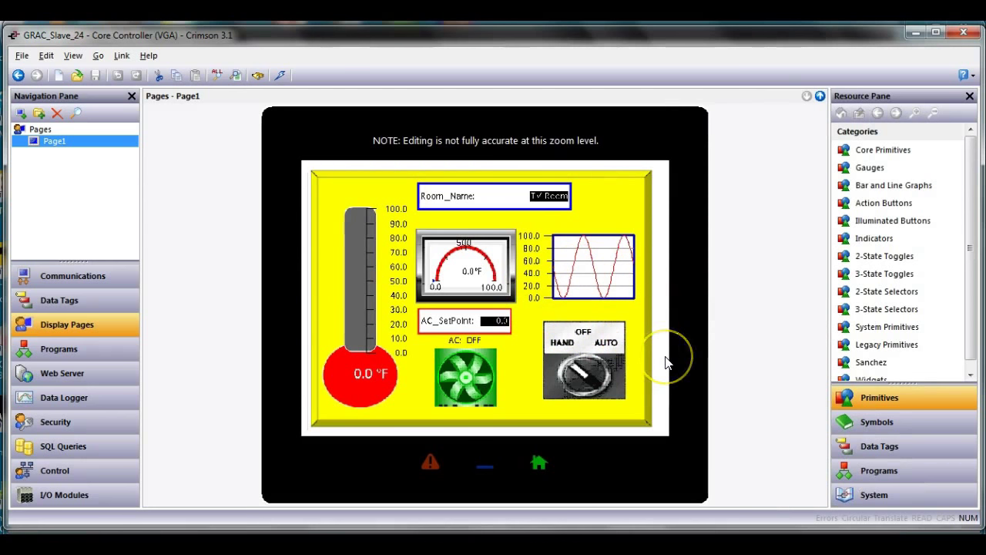
{"action": "left_click", "coordinate": [725, 364]}
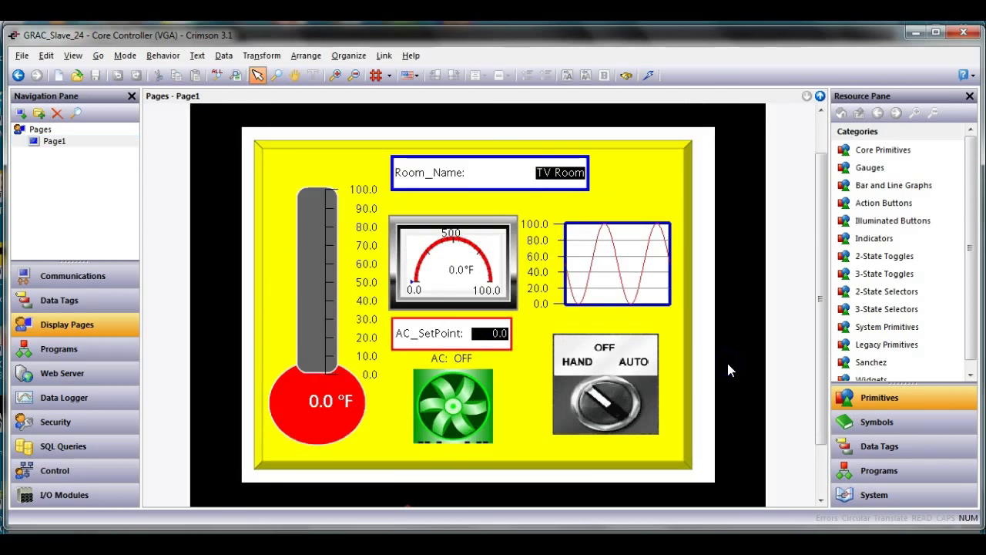
{"action": "left_click", "coordinate": [790, 390]}
{"action": "left_click", "coordinate": [324, 390]}
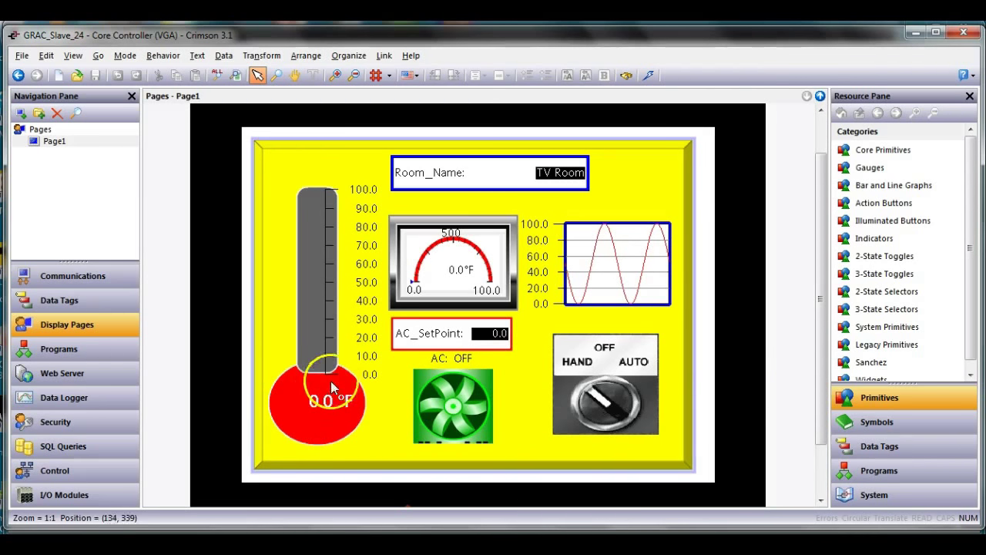
{"action": "left_click", "coordinate": [459, 311]}
{"action": "left_click", "coordinate": [444, 339]}
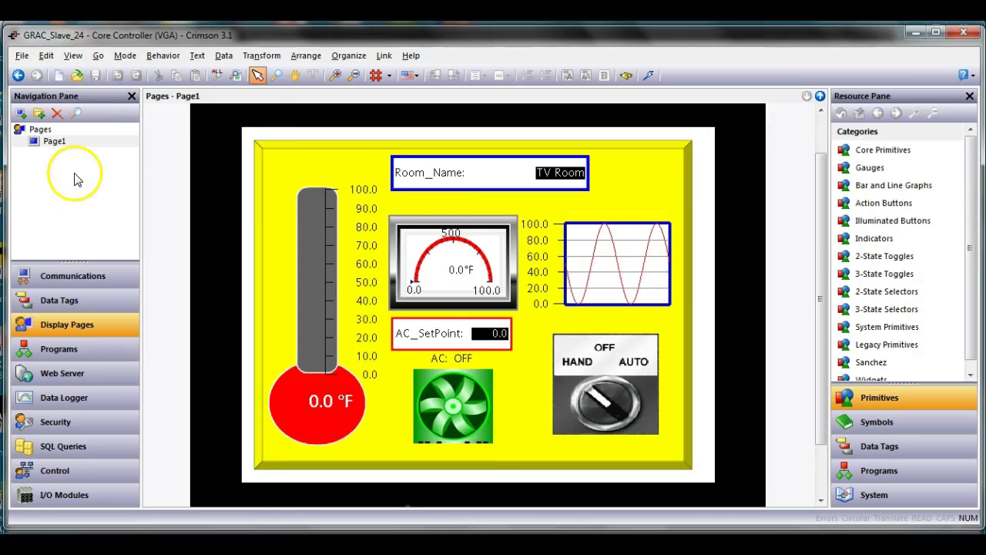
Step: Enable the OPC Proxy in the OPCWorx Proxy service of the GRAC_Slave_24 communications settings
{"action": "left_click", "coordinate": [69, 281]}
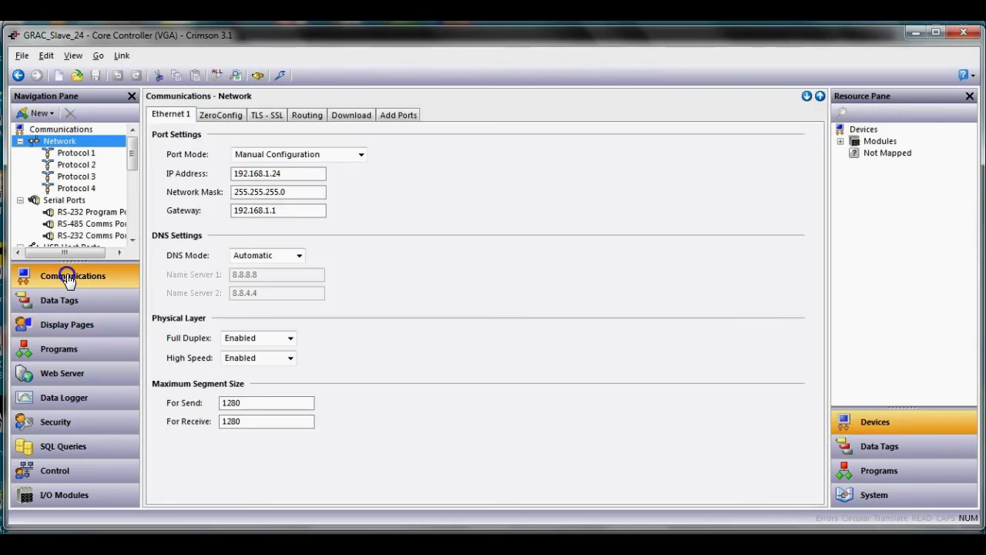
{"action": "left_click_drag", "start_coordinate": [81, 262], "coordinate": [76, 379]}
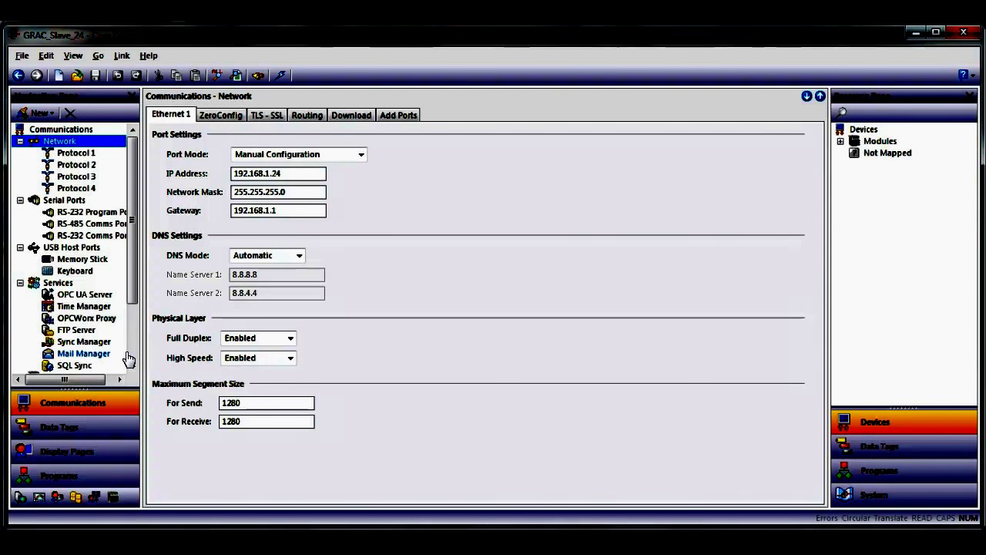
{"action": "left_click", "coordinate": [97, 322]}
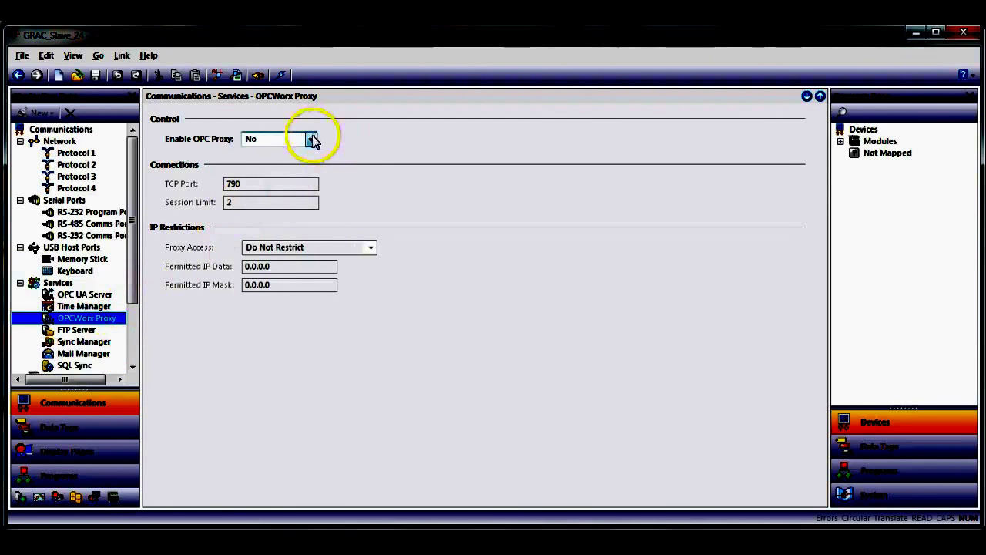
{"action": "left_click", "coordinate": [311, 138]}
{"action": "left_click", "coordinate": [292, 159]}
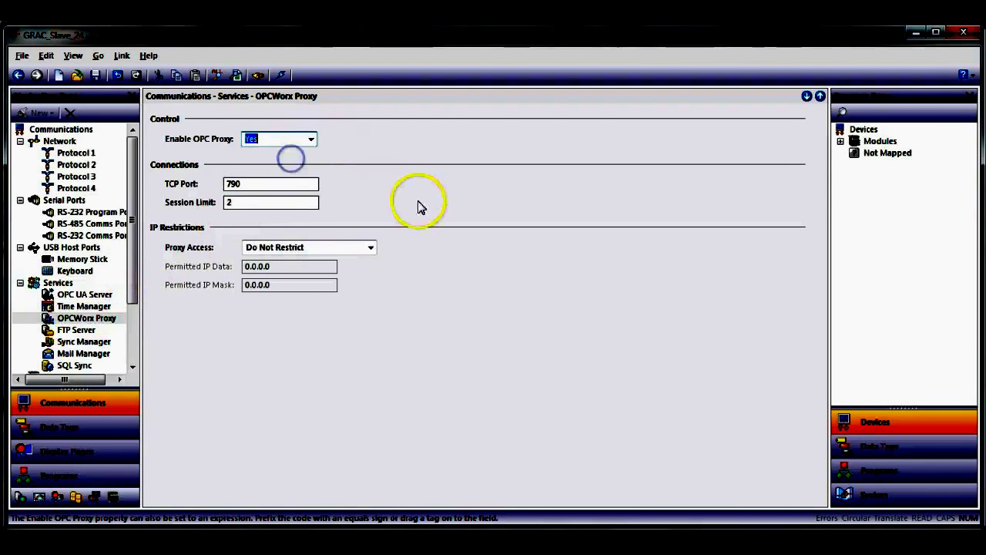
Step: Set the OPCWorx Proxy session limit to 4
{"action": "left_click", "coordinate": [225, 202]}
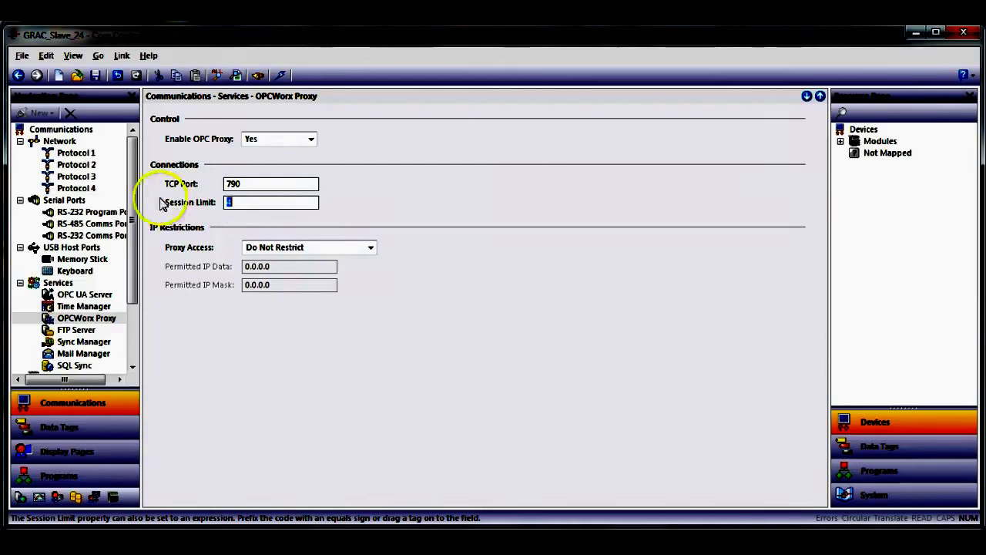
{"action": "left_click", "coordinate": [228, 202]}
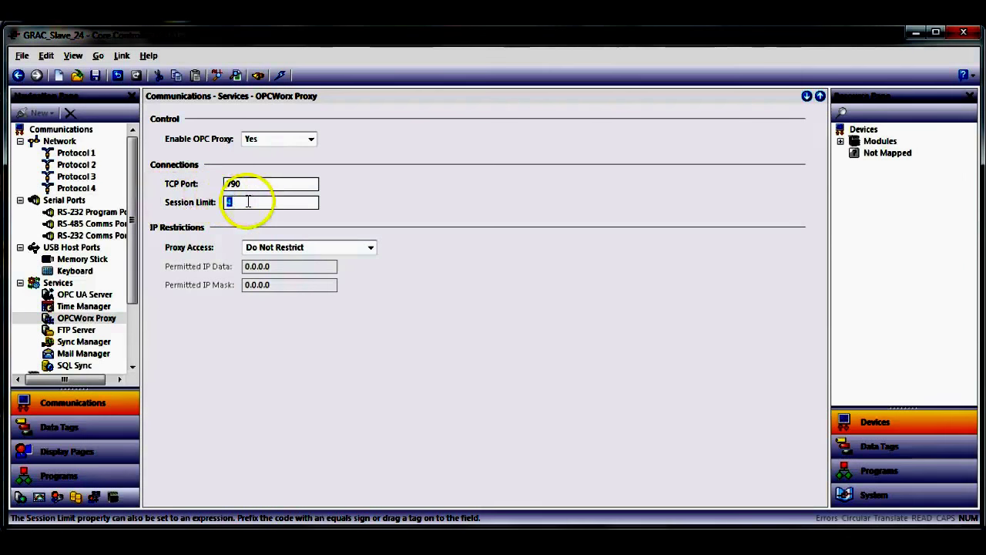
{"action": "type", "text": "6"}
{"action": "left_click", "coordinate": [505, 287]}
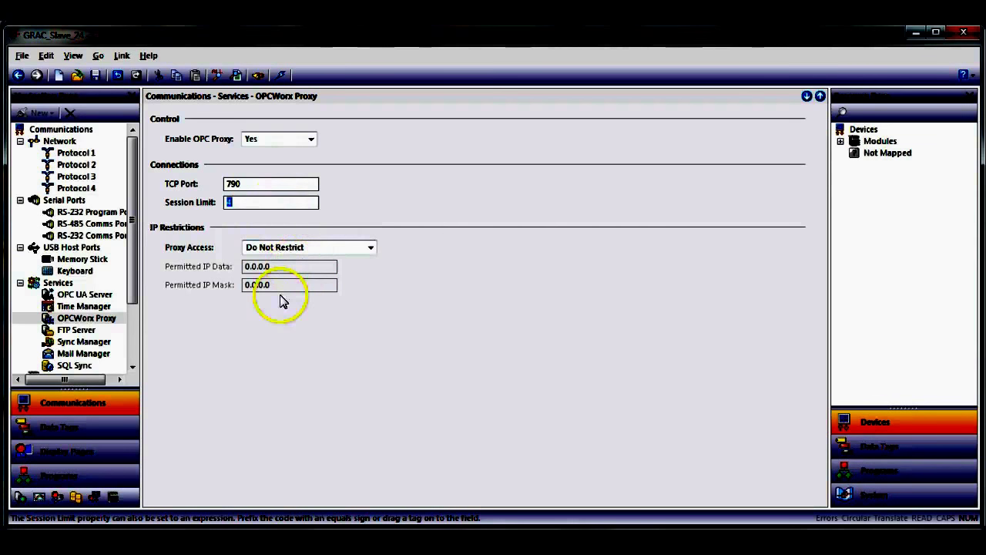
Step: Save the GRAC_Slave_24 database and send the update to its target device
{"action": "left_click", "coordinate": [92, 323]}
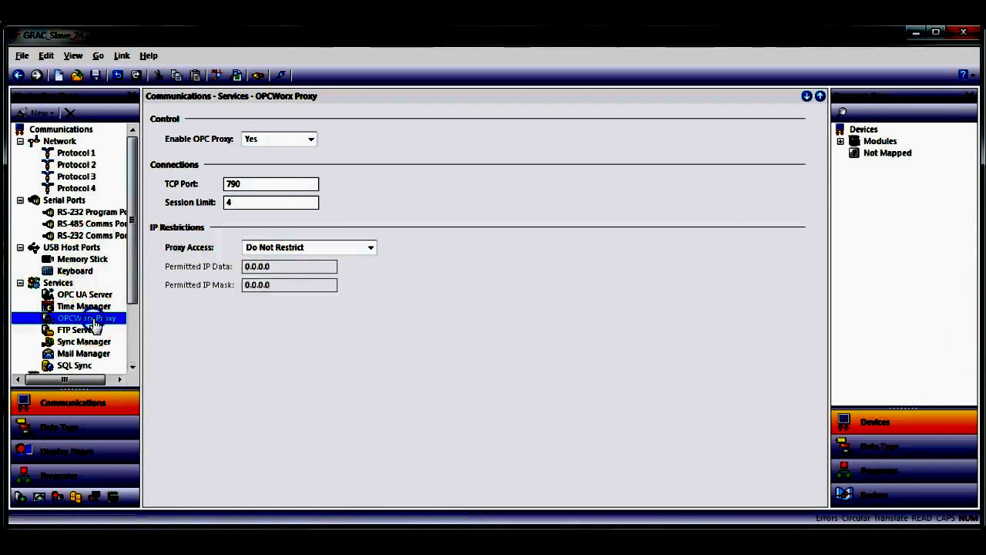
{"action": "left_click", "coordinate": [282, 354]}
{"action": "left_click", "coordinate": [98, 76]}
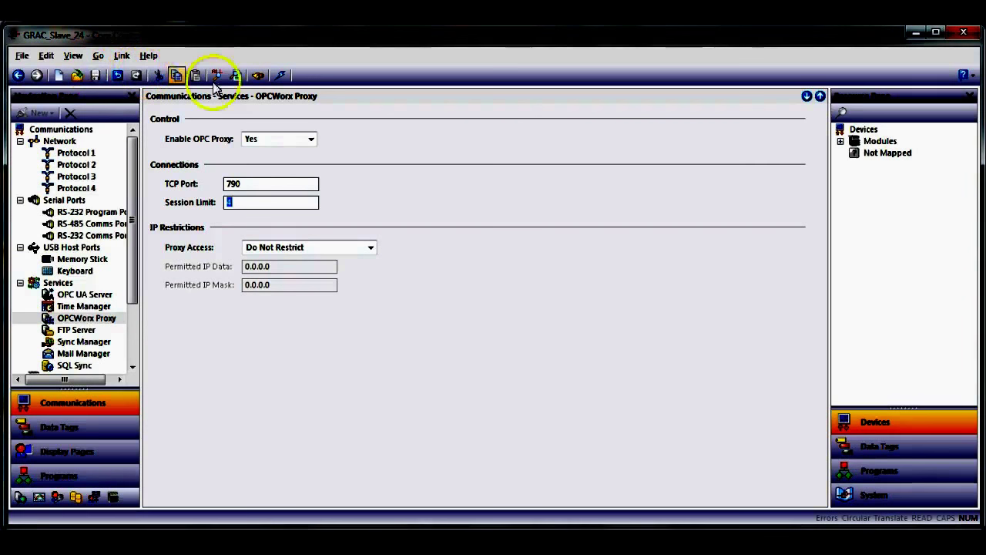
{"action": "left_click", "coordinate": [280, 77]}
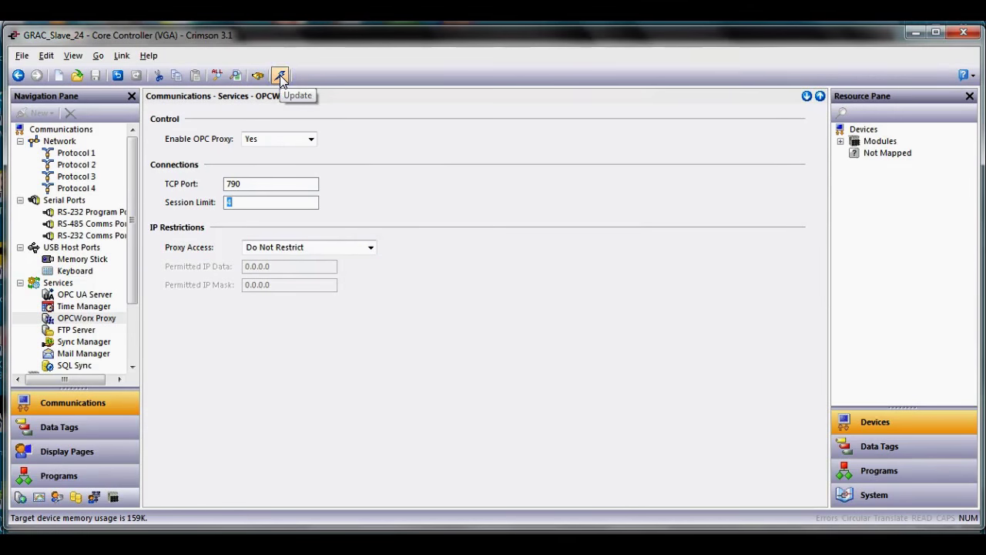
Step: Switch to the browser and examine the remote display pages of the devices at 192.168.1.24 and 192.168.1.37
{"action": "key", "text": "alt+Tab"}
{"action": "key", "text": "alt+Tab"}
{"action": "key", "text": "alt+Tab"}
{"action": "key", "text": "alt+Tab"}
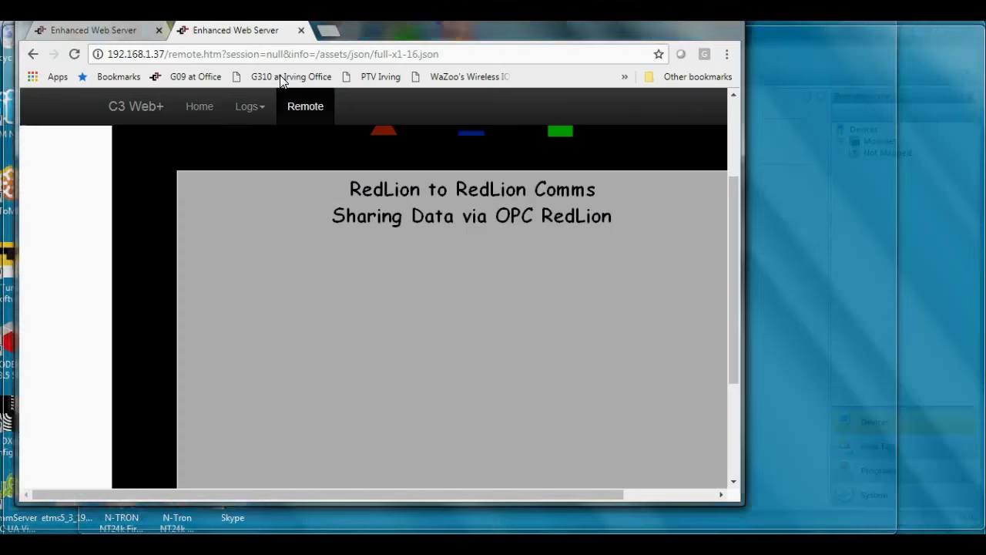
{"action": "left_click", "coordinate": [124, 29]}
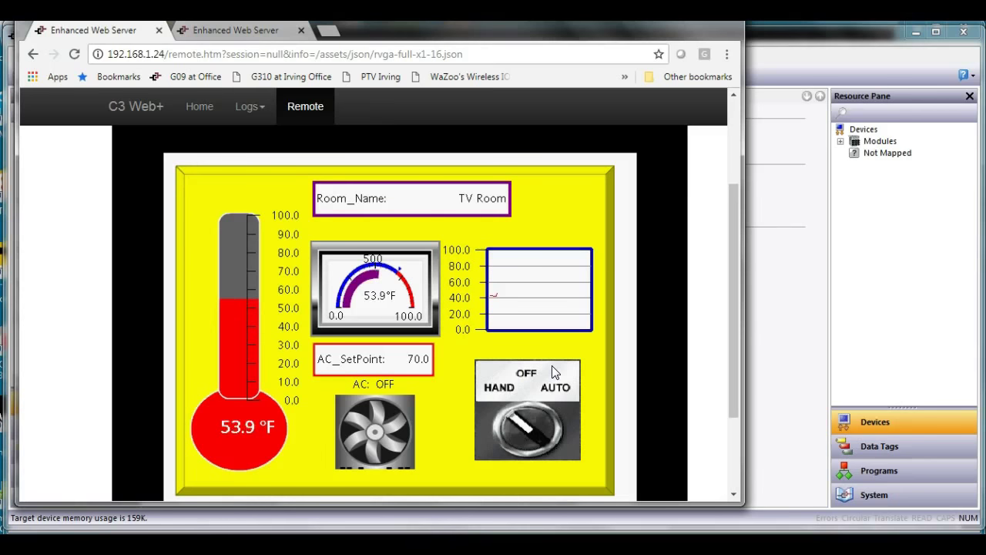
{"action": "left_click", "coordinate": [539, 383]}
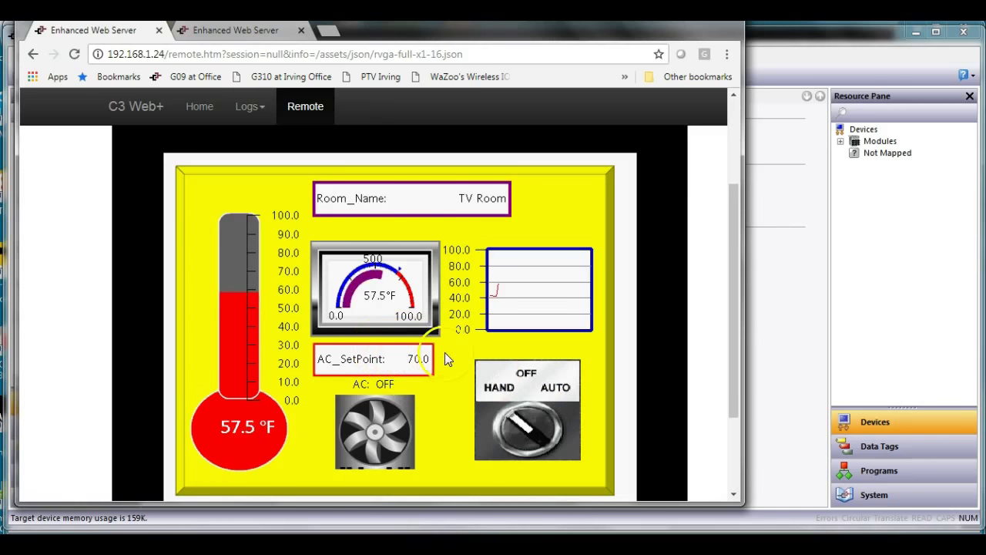
{"action": "left_click", "coordinate": [379, 406]}
{"action": "left_click", "coordinate": [462, 455]}
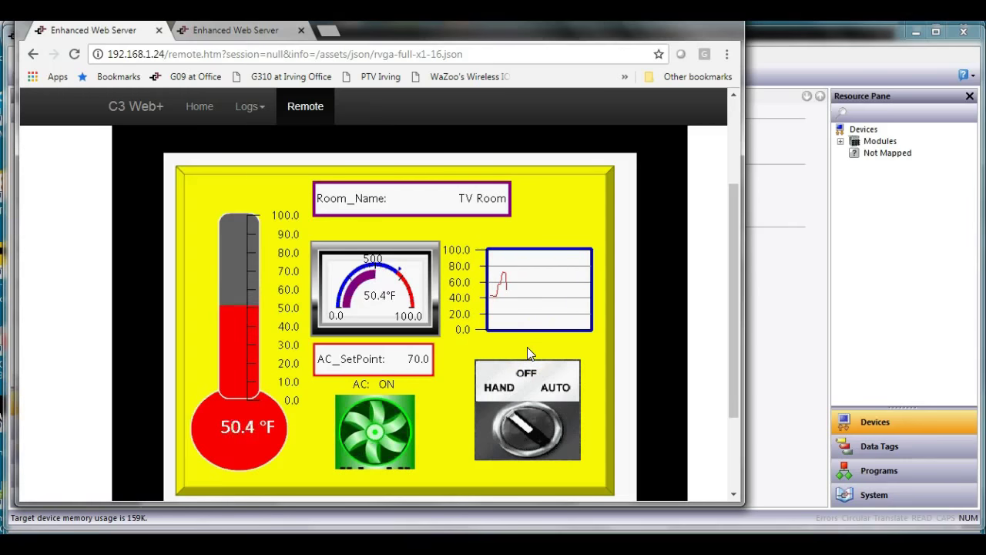
{"action": "left_click", "coordinate": [485, 341]}
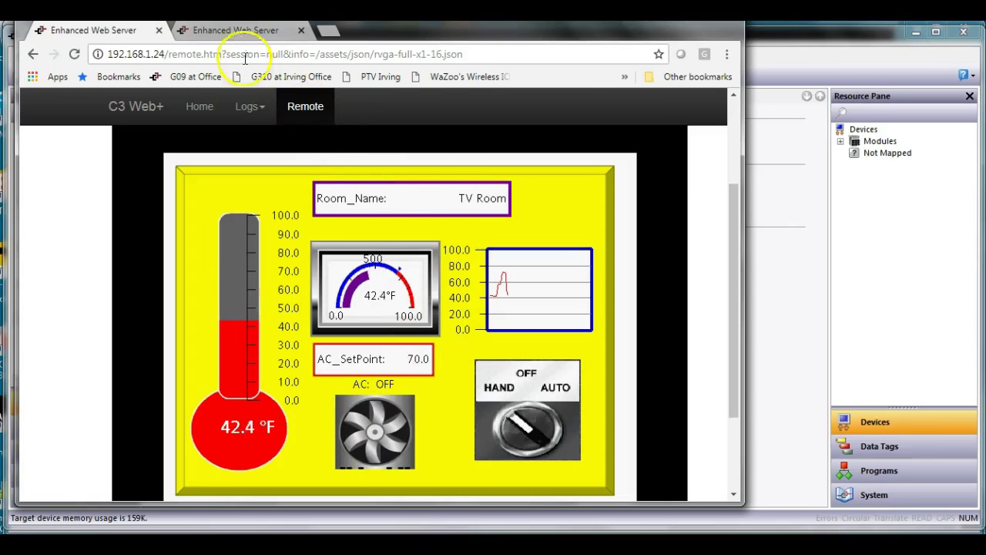
{"action": "left_click", "coordinate": [231, 30]}
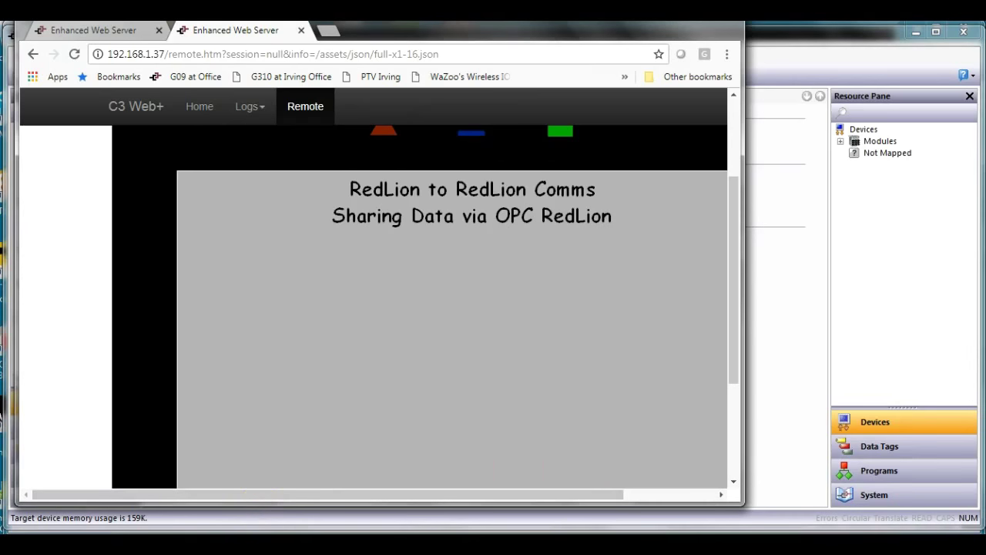
Step: Switch back to Crimson and view the GRAC_Slave_24, CR3K_7_37 and CR1K_4_14 databases in turn
{"action": "left_click", "coordinate": [240, 544]}
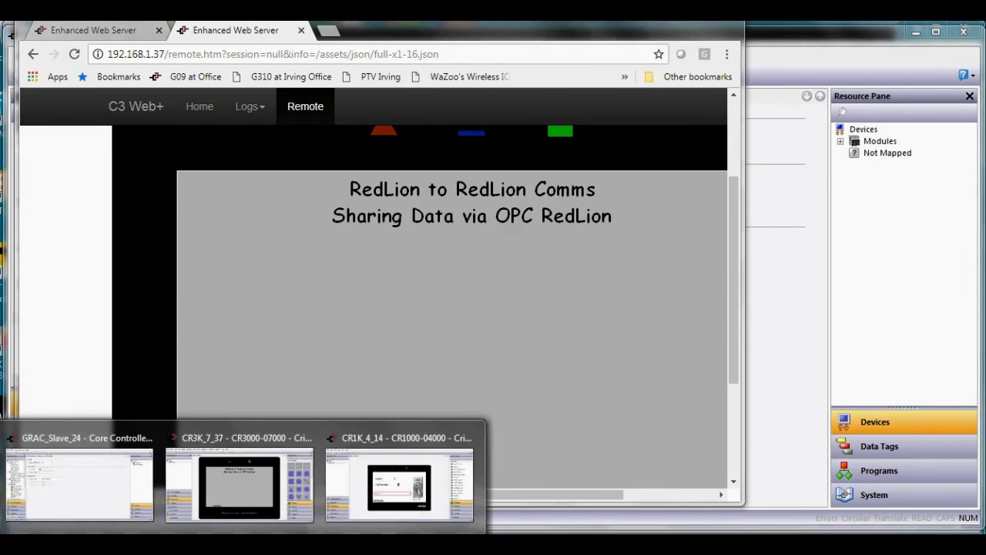
{"action": "left_click", "coordinate": [88, 478]}
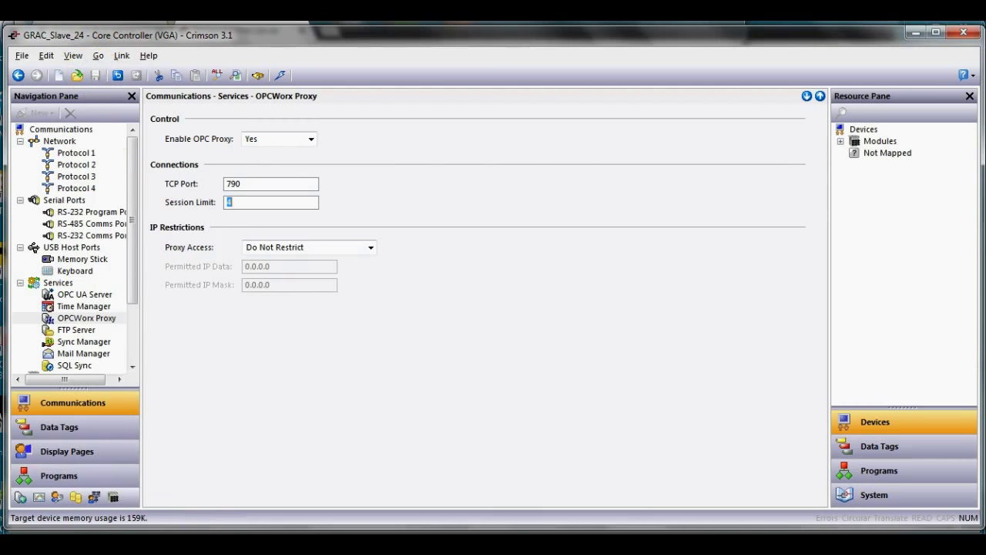
{"action": "mouse_move", "coordinate": [260, 506]}
{"action": "left_click", "coordinate": [270, 486]}
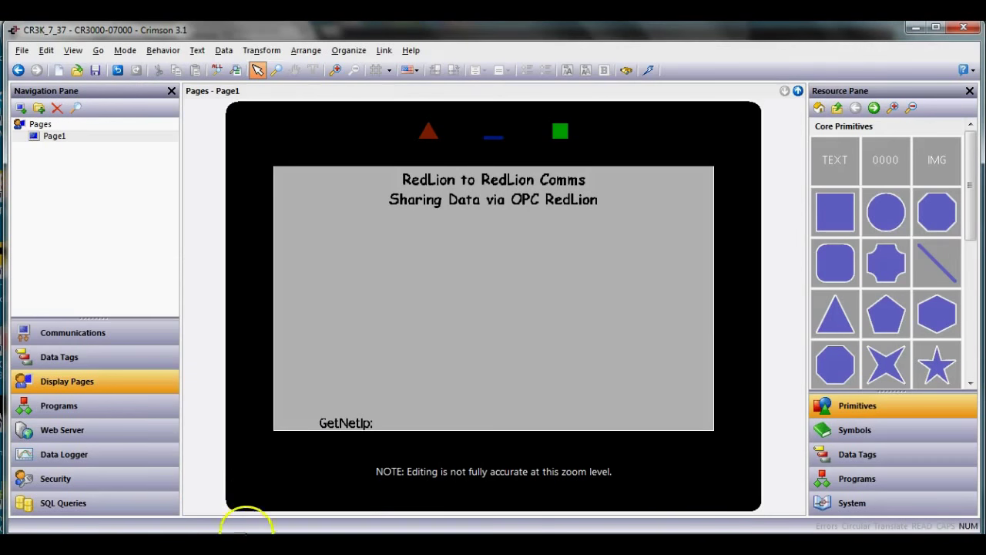
{"action": "mouse_move", "coordinate": [242, 530]}
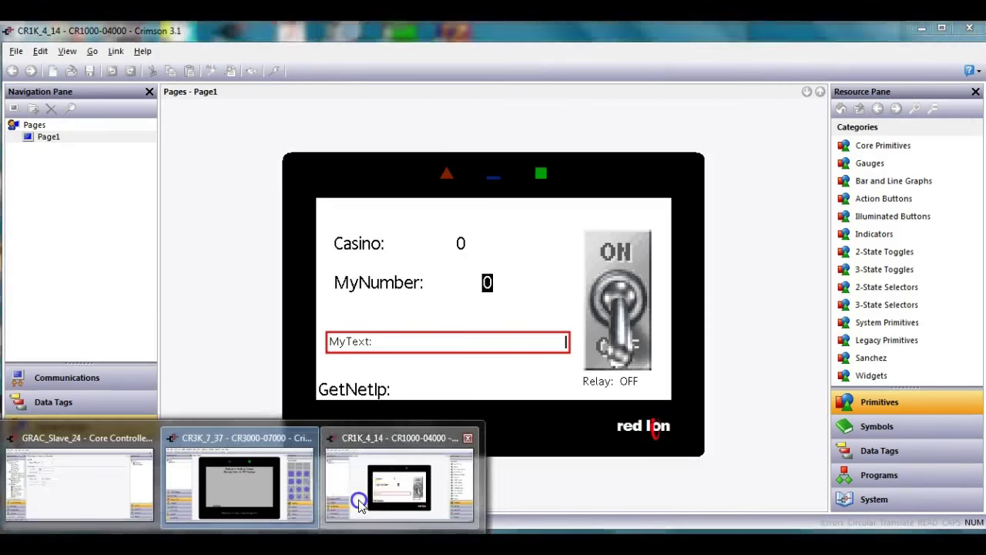
{"action": "left_click", "coordinate": [358, 503]}
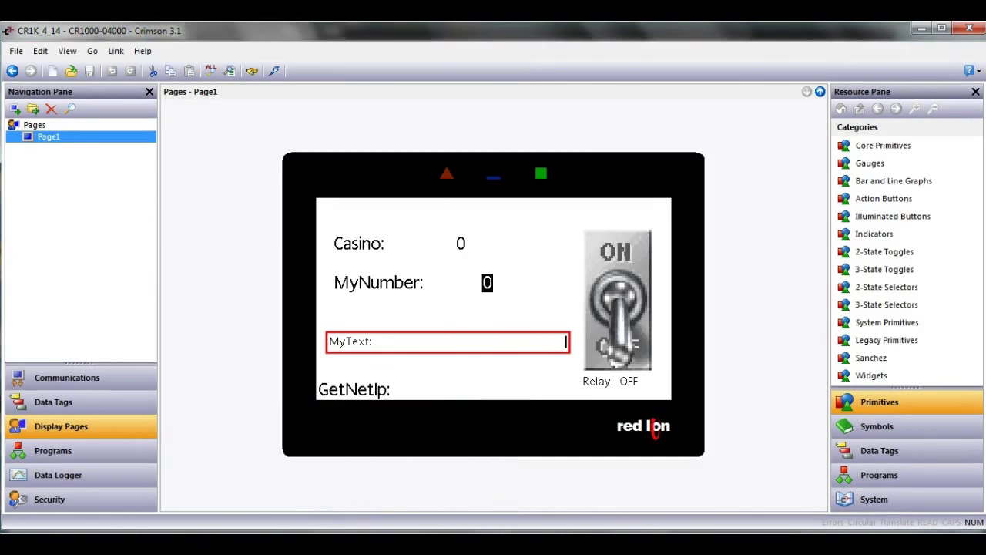
Step: In the CR3K_7_37 database, assign the OPC TCP/IP Master driver to network Protocol 1 and widen the navigation pane
{"action": "left_click", "coordinate": [276, 489]}
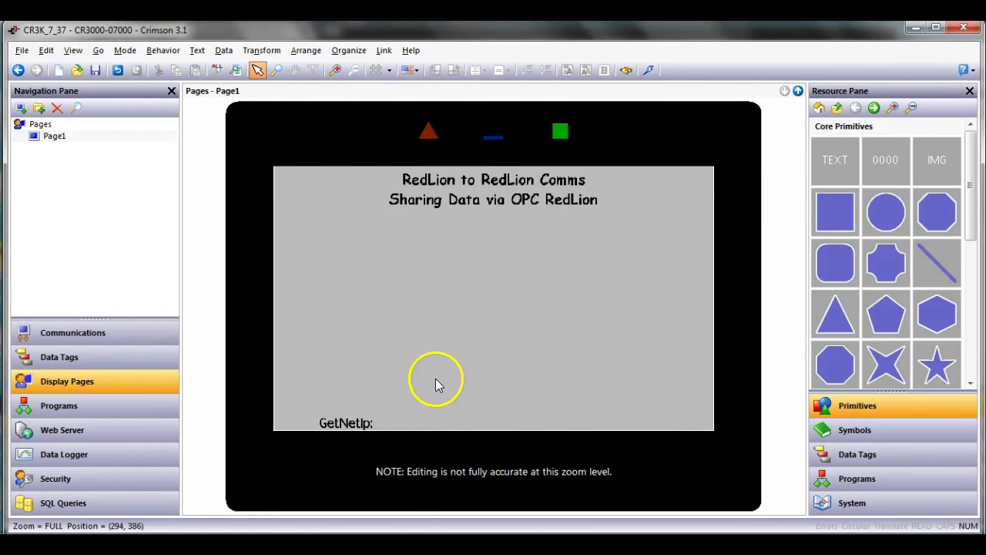
{"action": "left_click", "coordinate": [108, 342]}
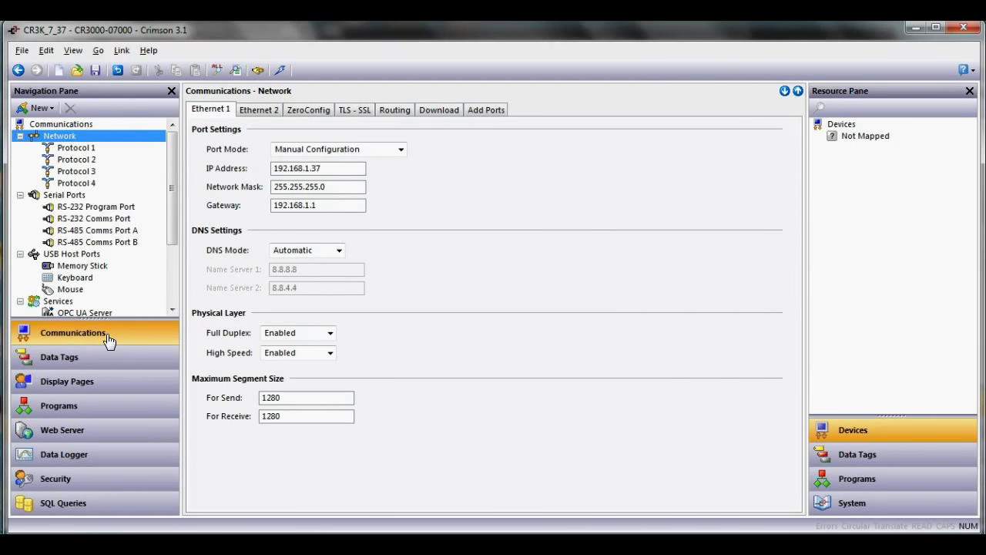
{"action": "left_click", "coordinate": [90, 149]}
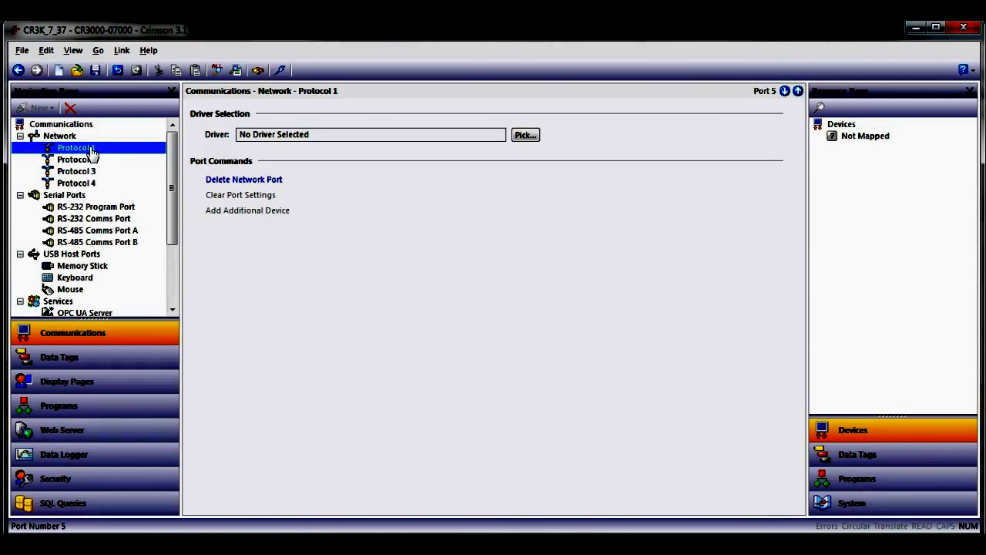
{"action": "left_click", "coordinate": [525, 136]}
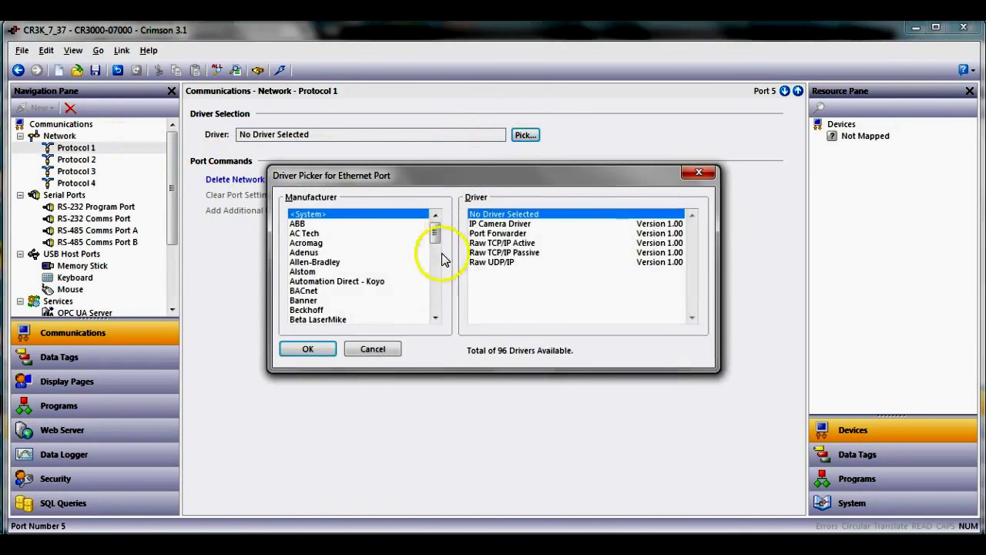
{"action": "left_click", "coordinate": [435, 299]}
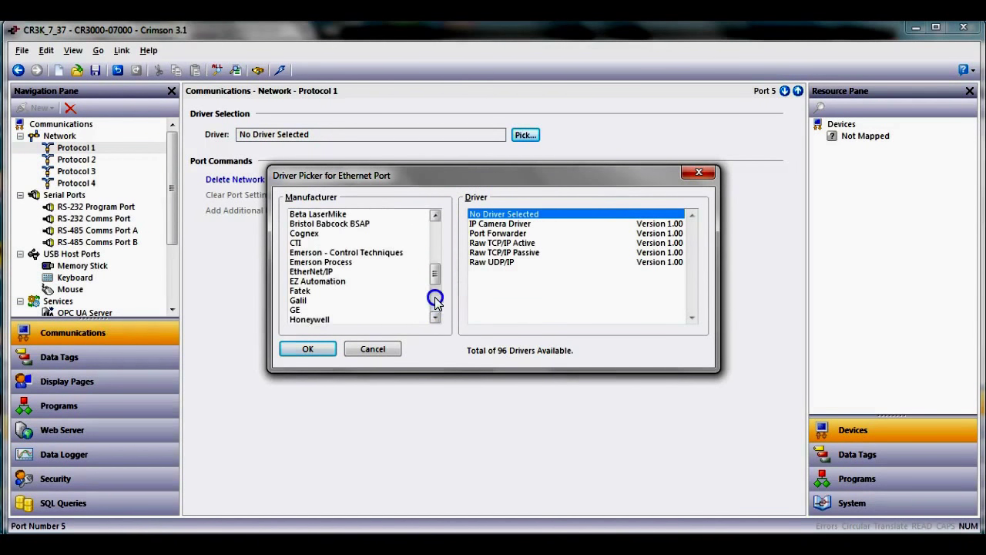
{"action": "left_click", "coordinate": [435, 299]}
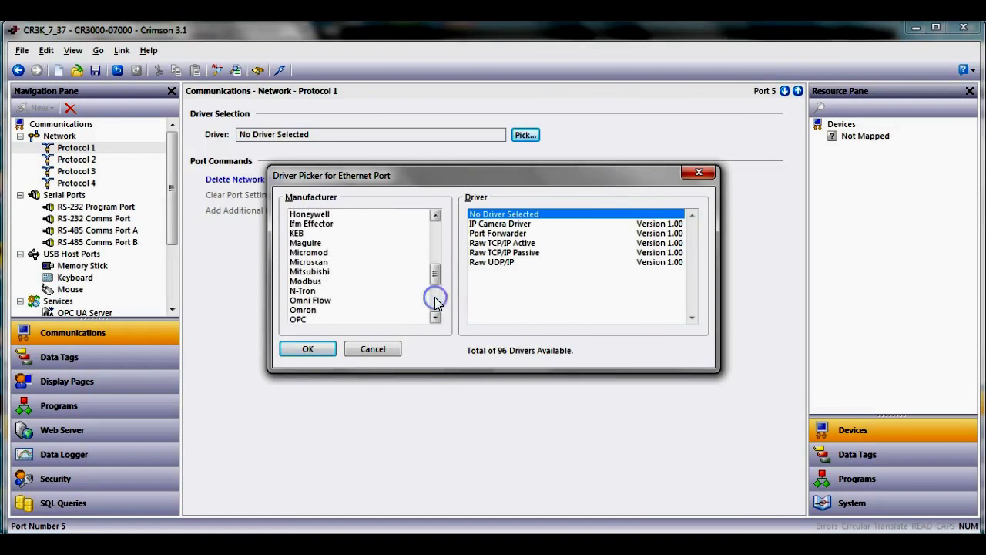
{"action": "left_click", "coordinate": [296, 320]}
{"action": "left_click", "coordinate": [307, 348]}
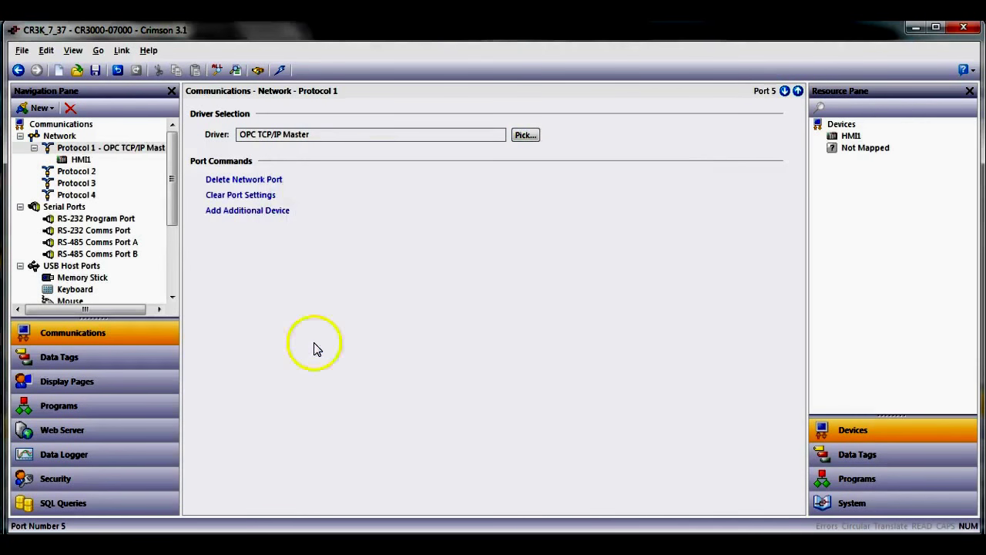
{"action": "left_click_drag", "start_coordinate": [183, 246], "coordinate": [219, 242]}
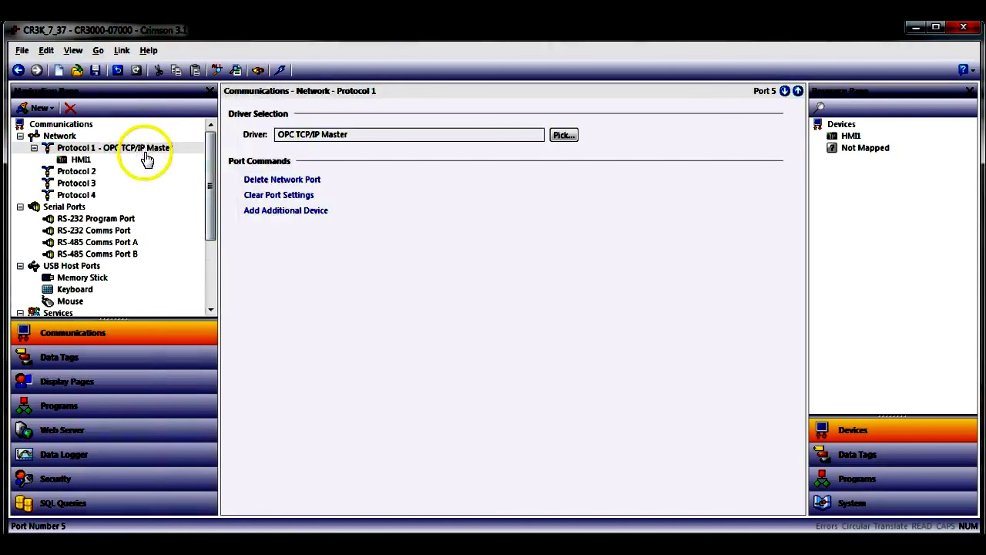
Step: Rename the HMI1 device under network Protocol 1 as HMI_24
{"action": "left_click", "coordinate": [81, 160]}
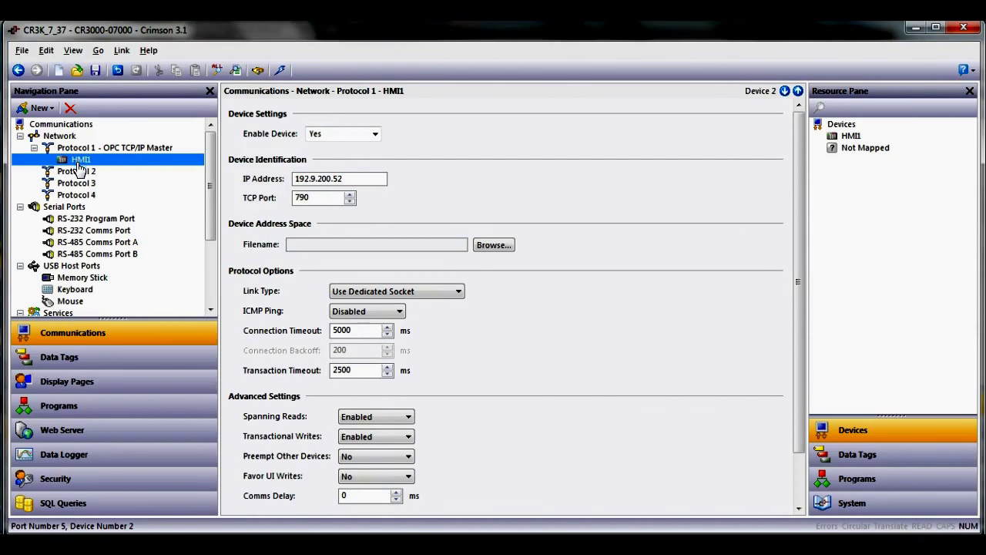
{"action": "left_click", "coordinate": [83, 162]}
{"action": "type", "text": "HMI_24"}
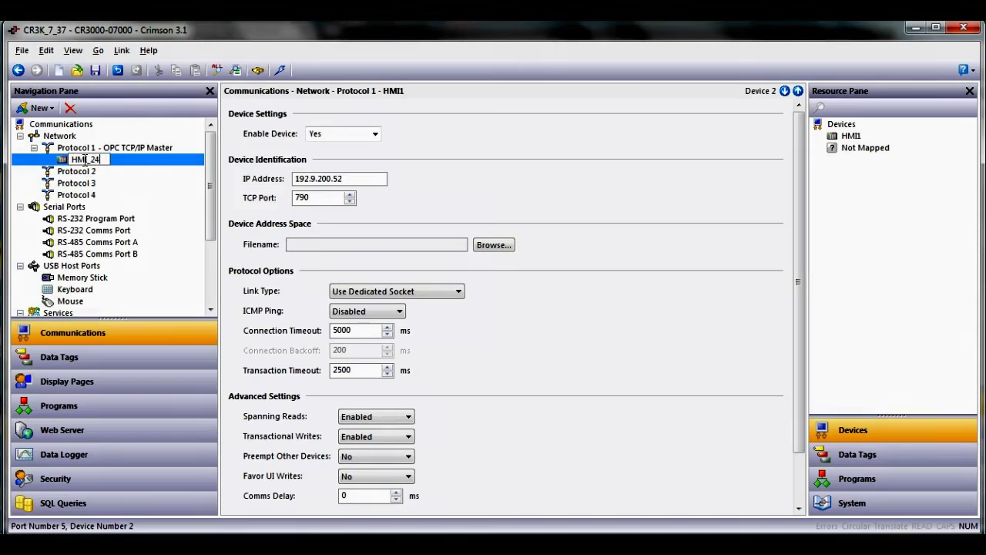
{"action": "key", "text": "Return"}
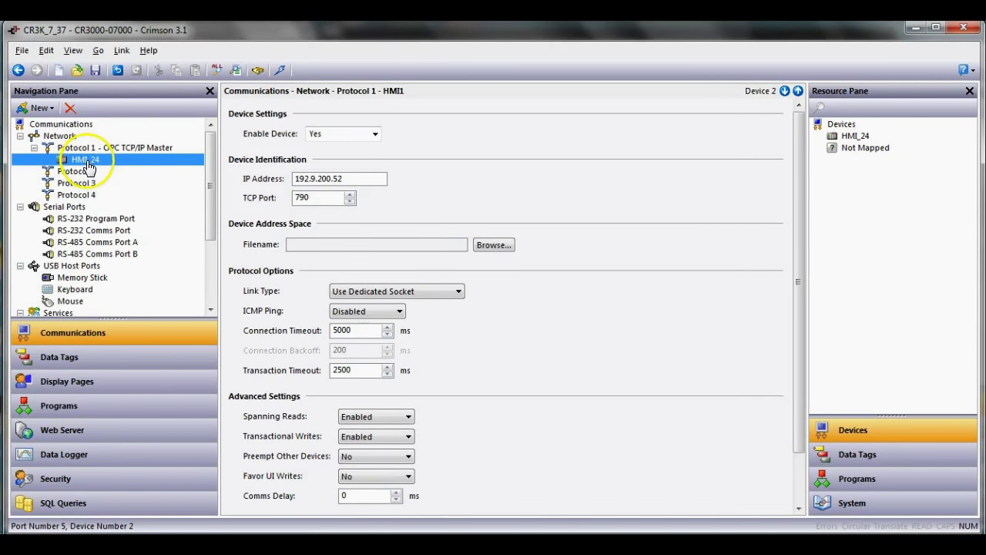
Step: Switch to the GRAC_Slave_24 database and look up the IP address in its Ethernet 1 network settings
{"action": "key", "text": "alt+Tab"}
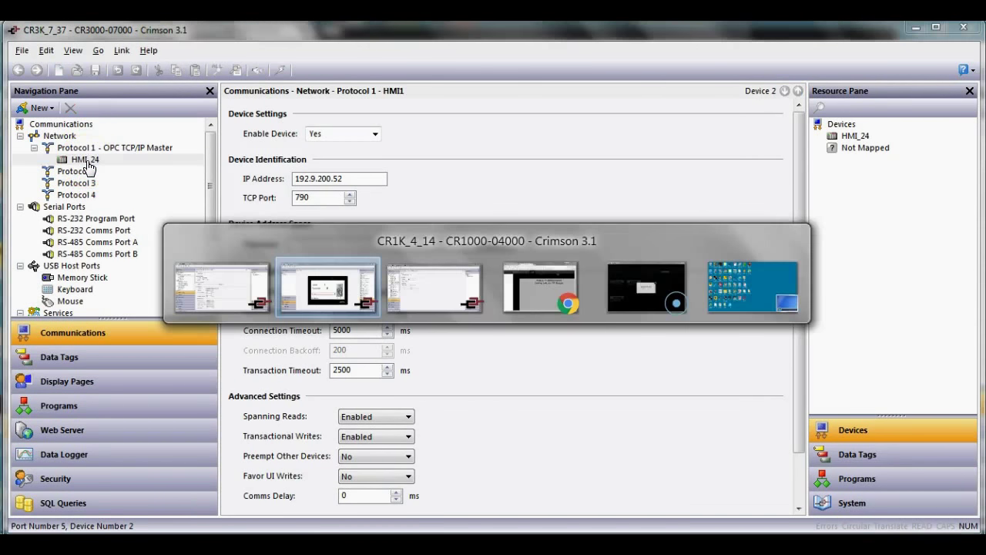
{"action": "key", "text": "alt+Tab"}
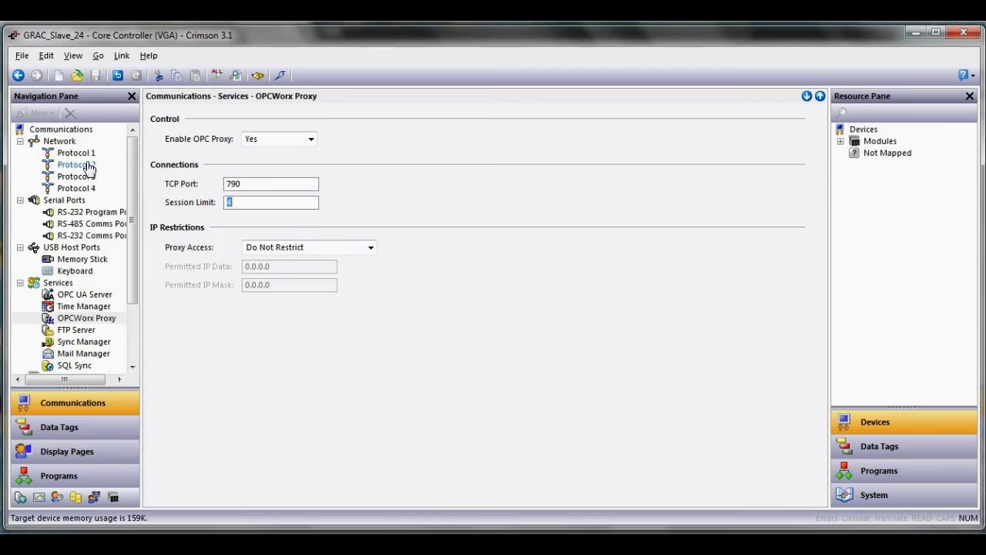
{"action": "left_click", "coordinate": [70, 453]}
{"action": "left_click", "coordinate": [91, 402]}
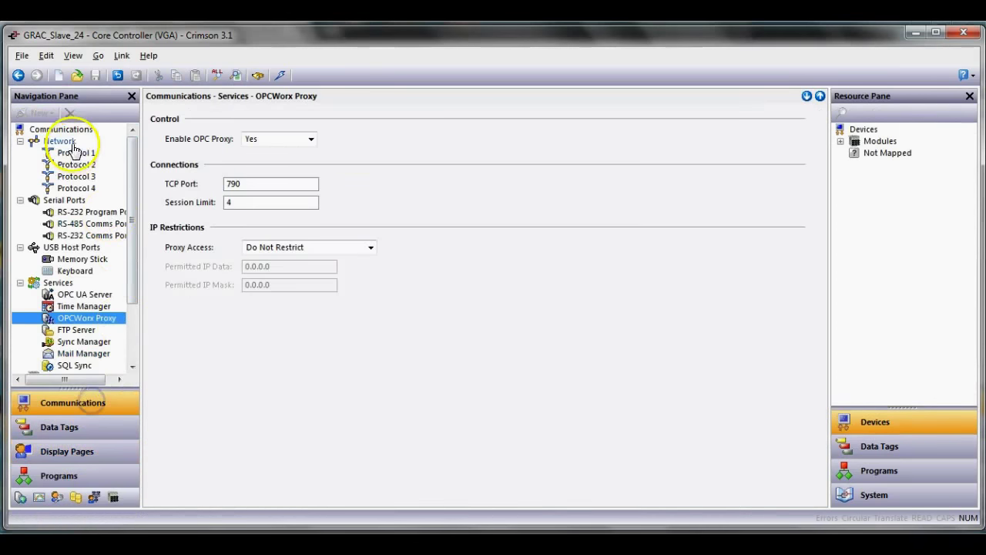
{"action": "left_click", "coordinate": [67, 143]}
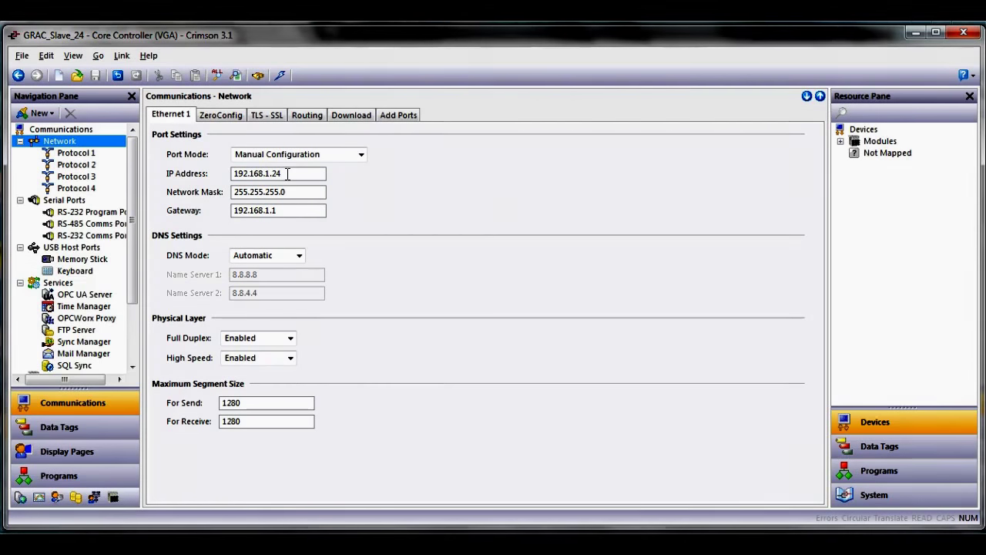
Step: Return to the CR3K_7_37 database and set the HMI_24 device's IP address to 192.168.1.24
{"action": "key", "text": "alt+Tab"}
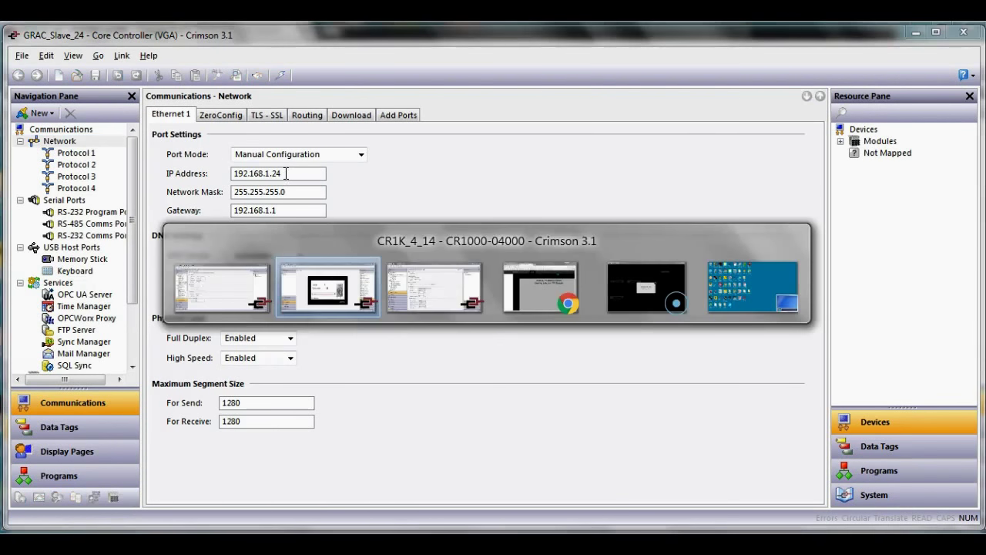
{"action": "left_click", "coordinate": [166, 164]}
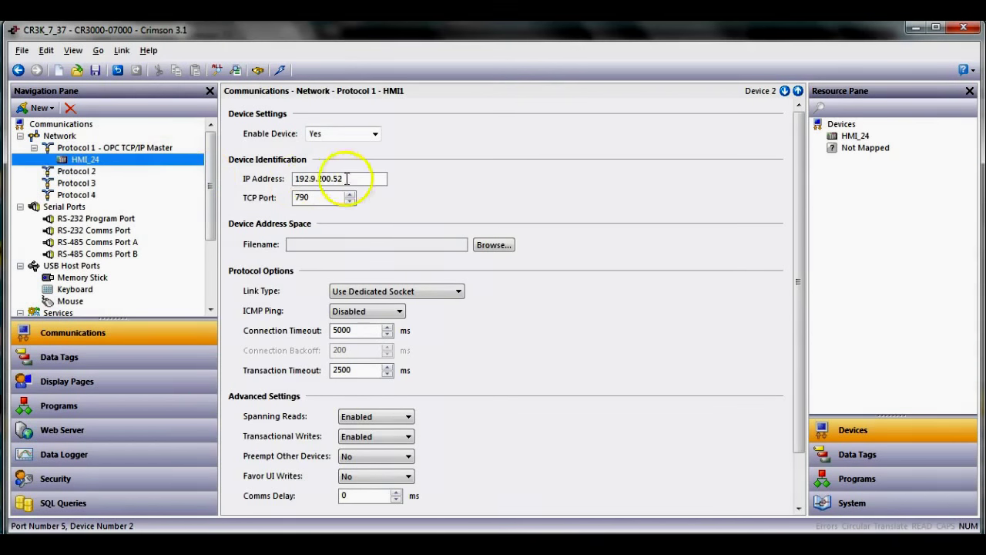
{"action": "left_click_drag", "start_coordinate": [353, 177], "coordinate": [289, 175]}
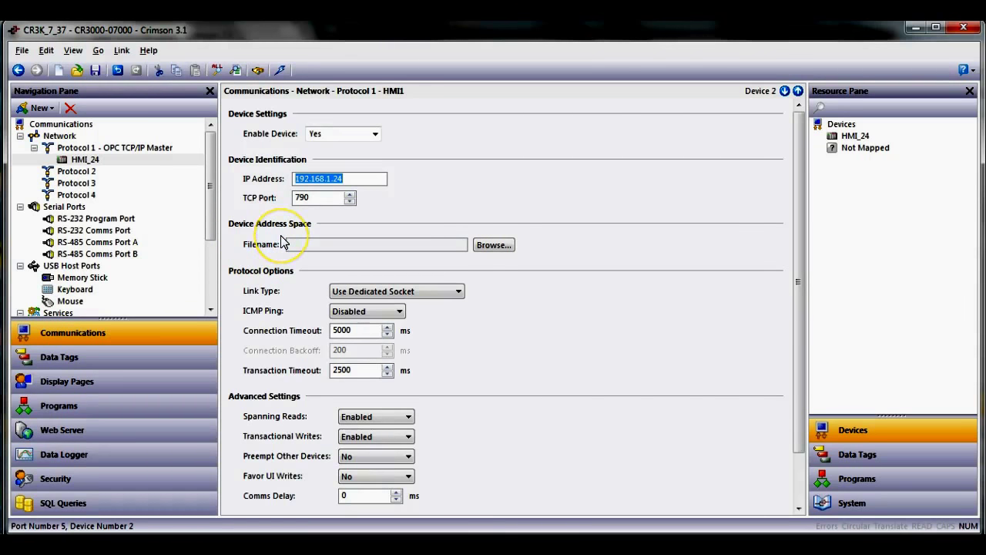
Step: Load the GRAC_Slave_24 database from the Programs > RedLion > OPC_Tag_sharing folder as the HMI_24 device address space file
{"action": "left_click", "coordinate": [492, 245]}
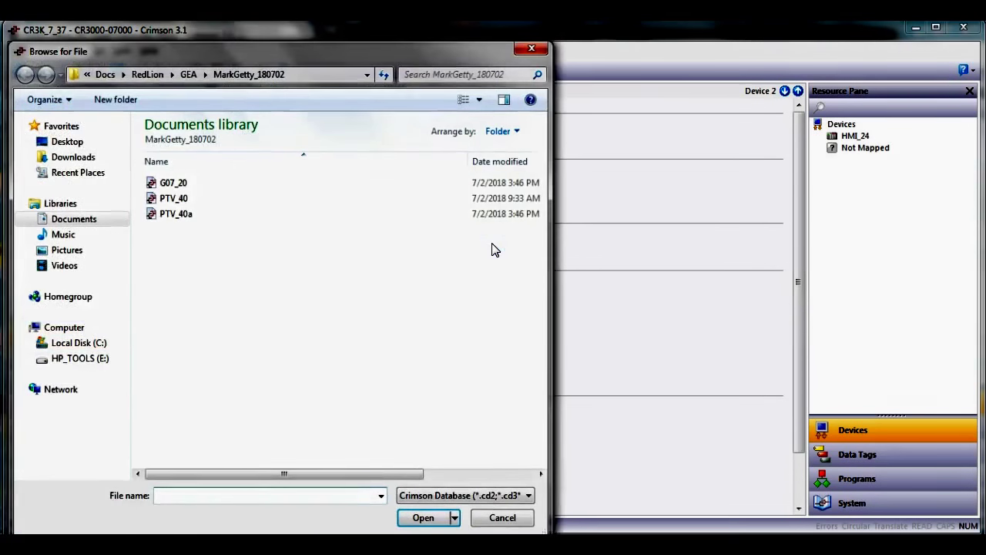
{"action": "left_click", "coordinate": [106, 72]}
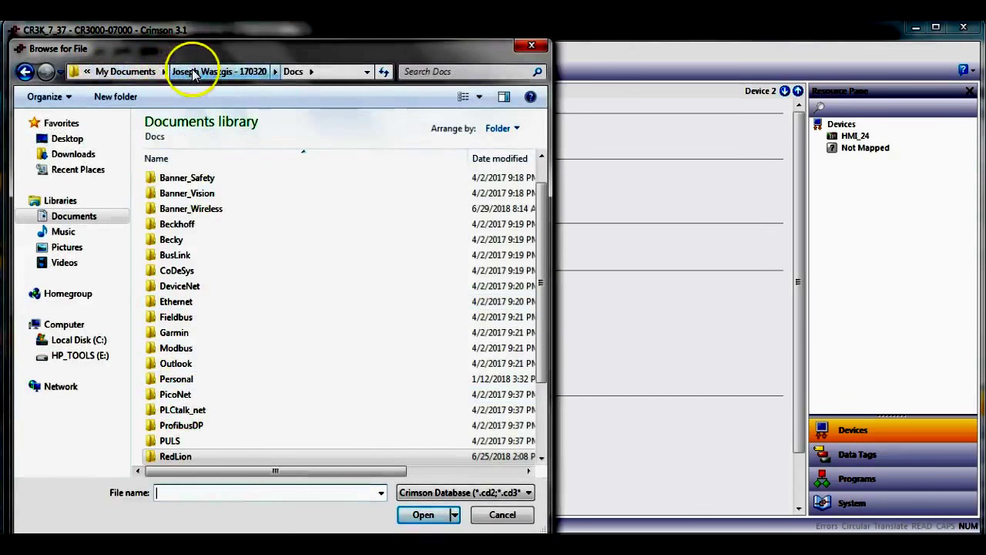
{"action": "left_click", "coordinate": [193, 71]}
{"action": "double_click", "coordinate": [179, 274]}
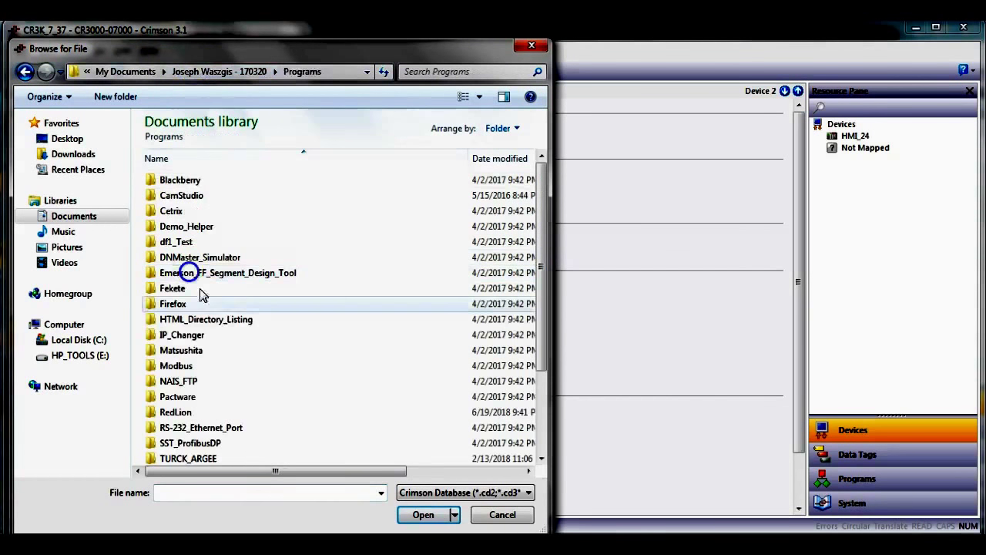
{"action": "scroll", "coordinate": [247, 346], "scroll_direction": "down", "scroll_amount": 2}
{"action": "double_click", "coordinate": [176, 333]}
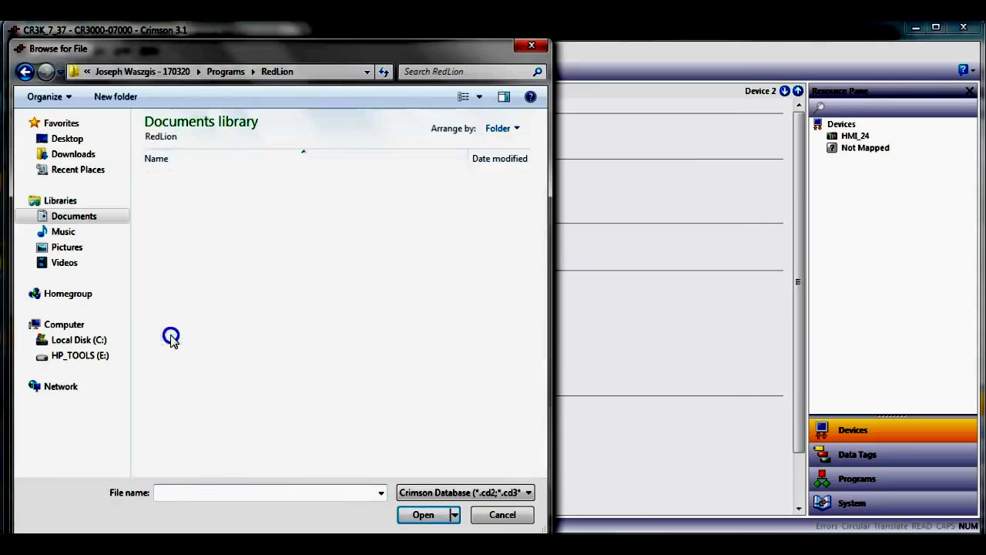
{"action": "scroll", "coordinate": [198, 364], "scroll_direction": "down", "scroll_amount": 15}
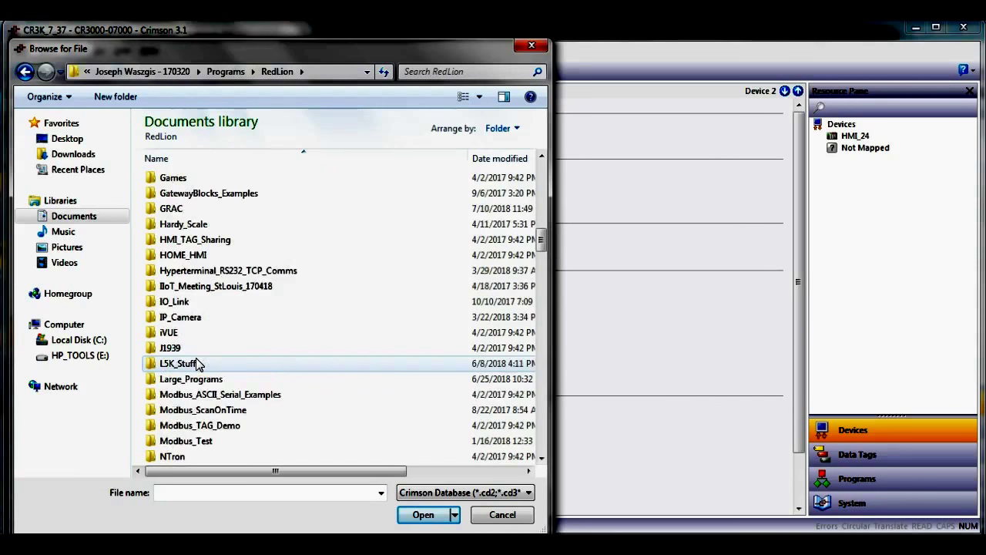
{"action": "scroll", "coordinate": [198, 364], "scroll_direction": "down", "scroll_amount": 4}
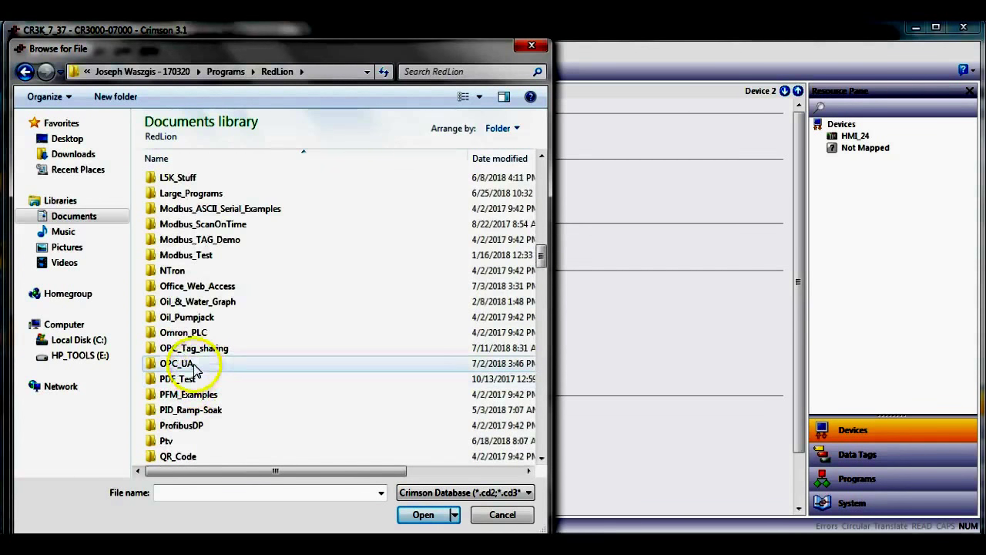
{"action": "double_click", "coordinate": [197, 349]}
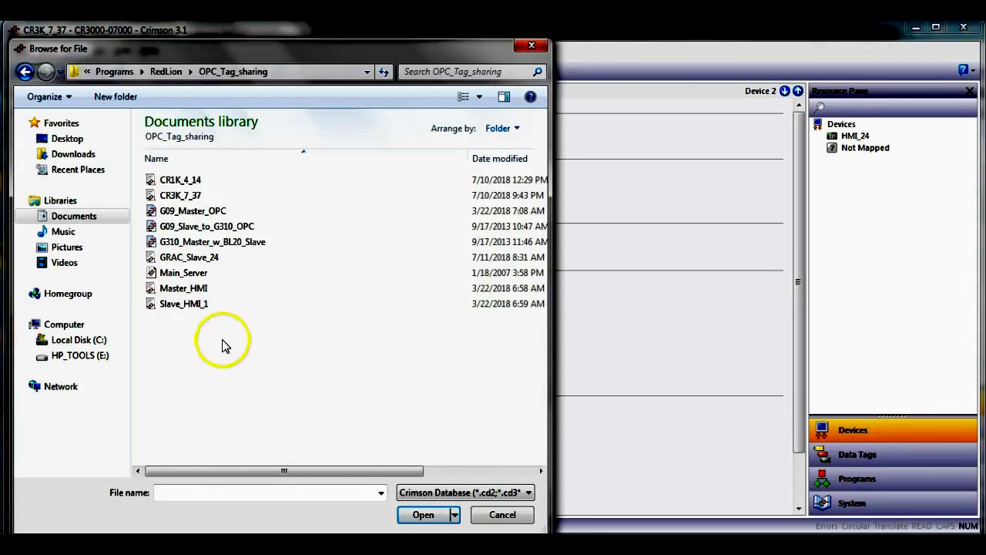
{"action": "left_click", "coordinate": [207, 259]}
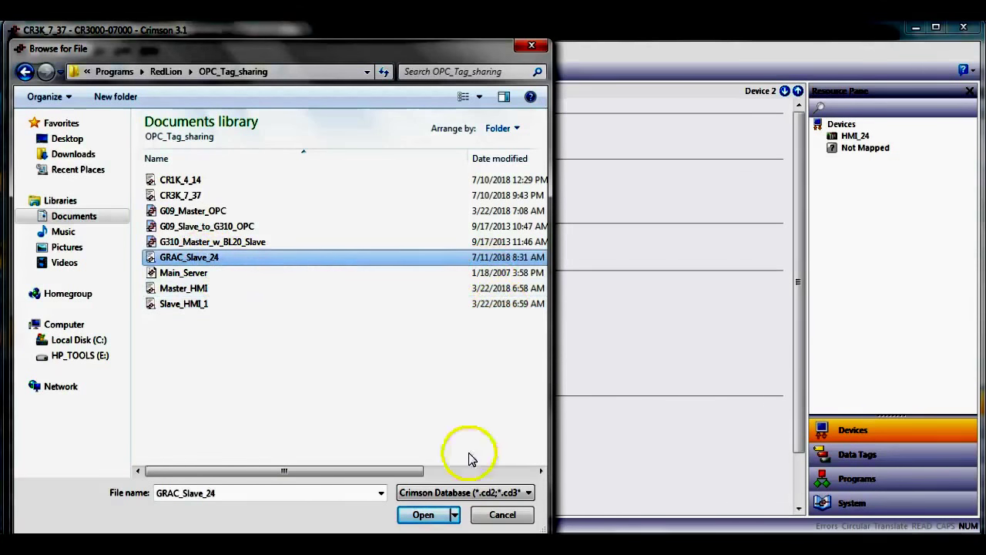
{"action": "left_click", "coordinate": [425, 515]}
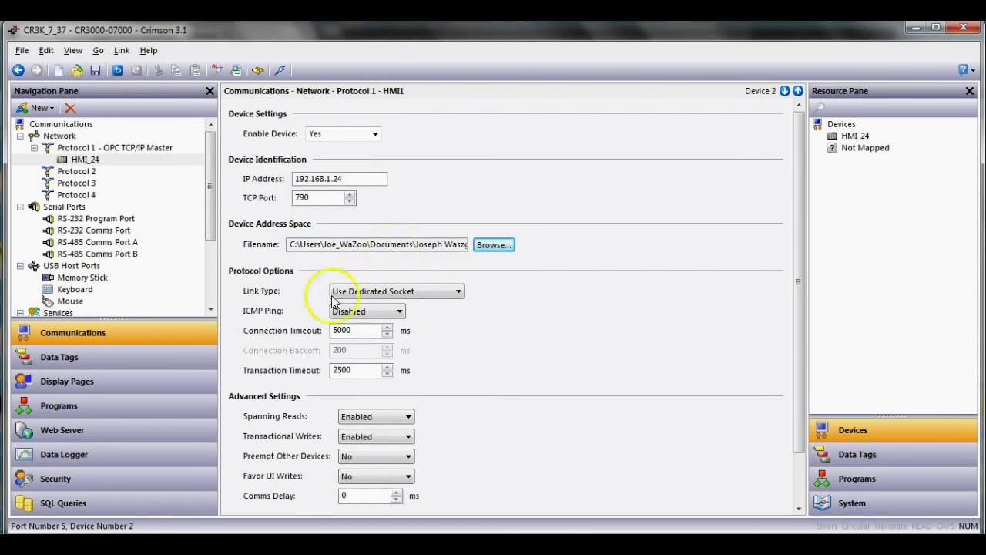
Step: Create a numeric data tag named Temp_F in the CR3K_7_37 database
{"action": "left_click", "coordinate": [163, 385]}
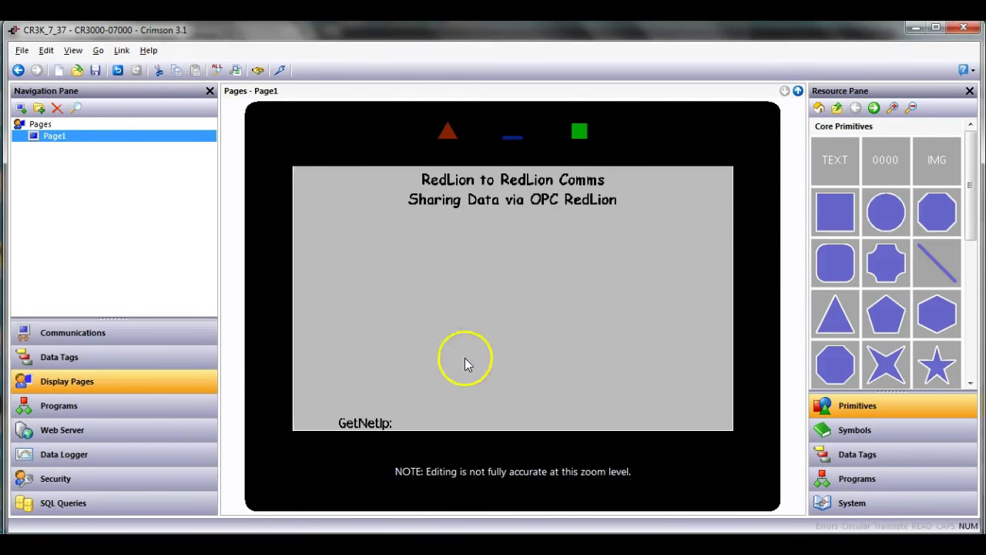
{"action": "left_click", "coordinate": [160, 366]}
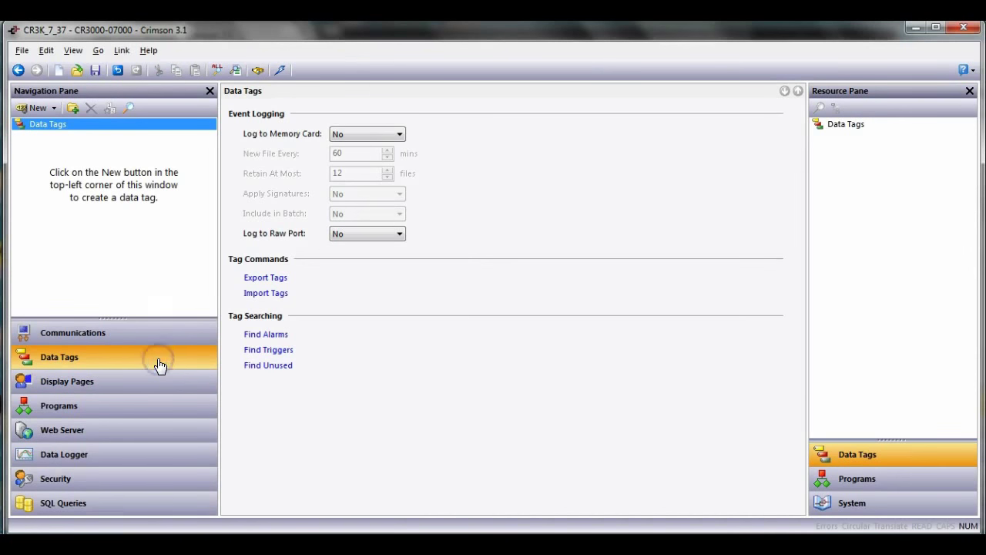
{"action": "left_click", "coordinate": [30, 110]}
{"action": "left_click", "coordinate": [52, 137]}
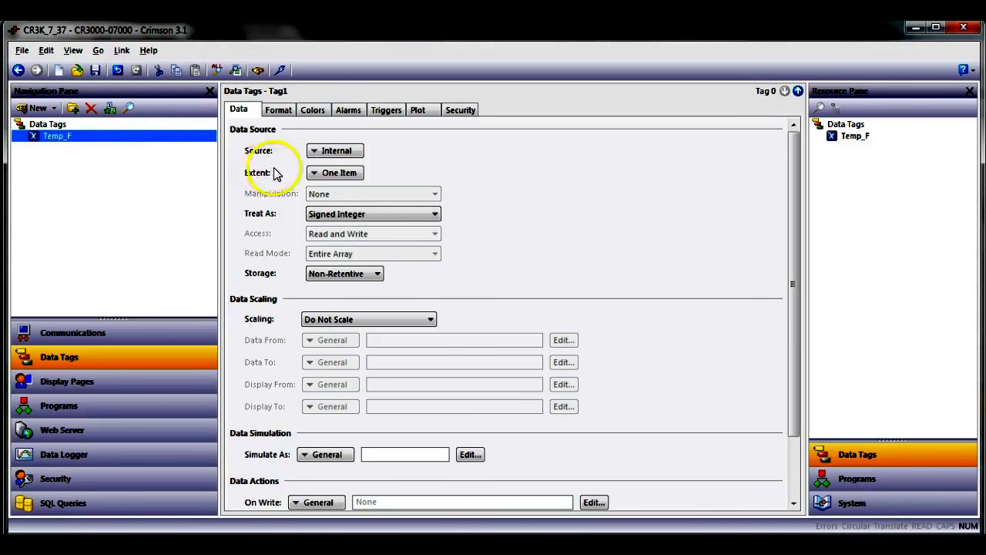
Step: Map the Temp_F tag's source to Temp_F on HMI_24 and set its access to Read Only
{"action": "left_click", "coordinate": [336, 151]}
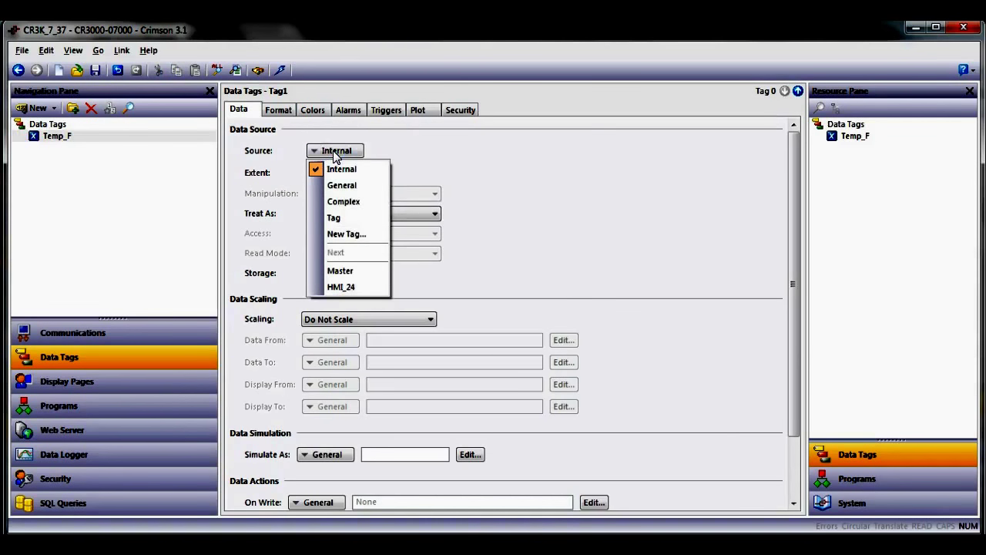
{"action": "left_click", "coordinate": [367, 289]}
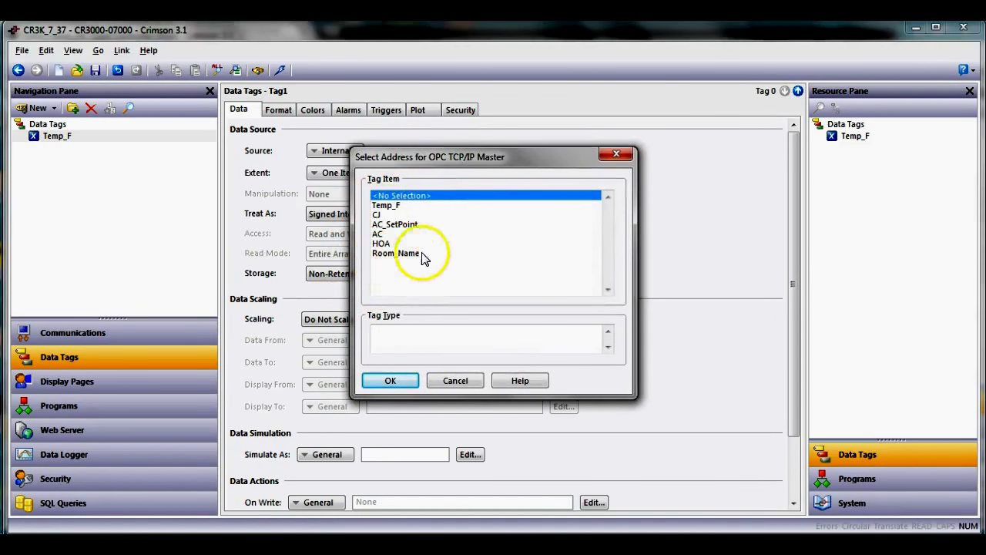
{"action": "left_click", "coordinate": [395, 205]}
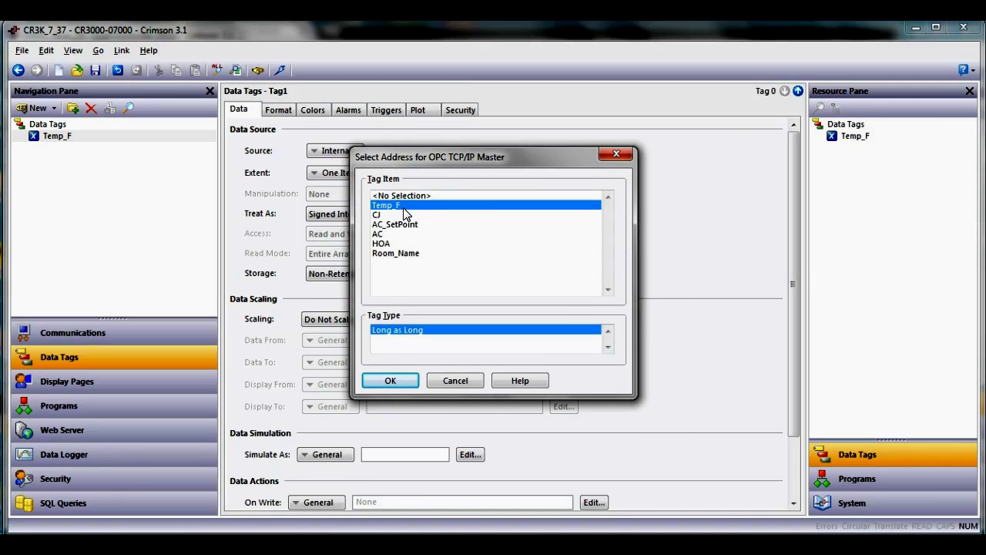
{"action": "left_click", "coordinate": [393, 381]}
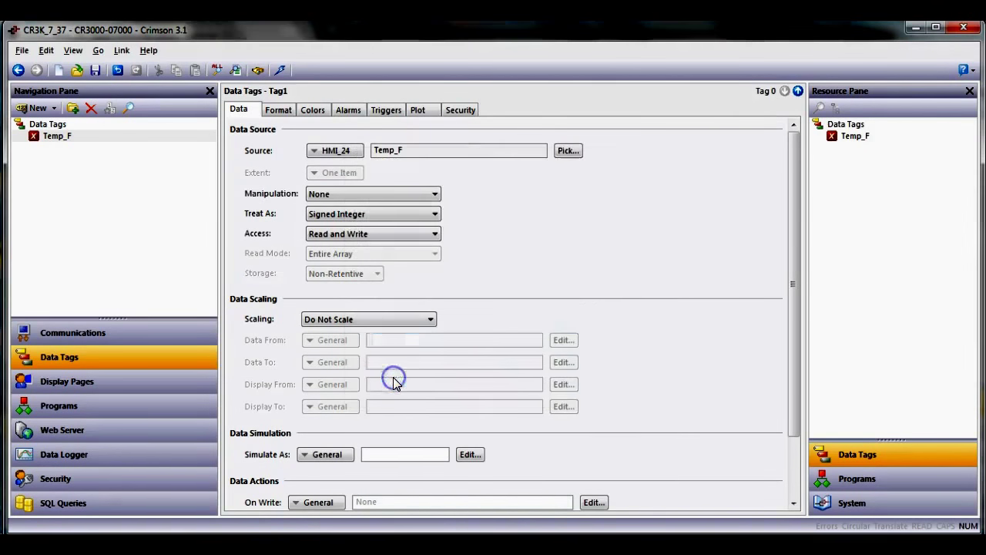
{"action": "left_click", "coordinate": [384, 234]}
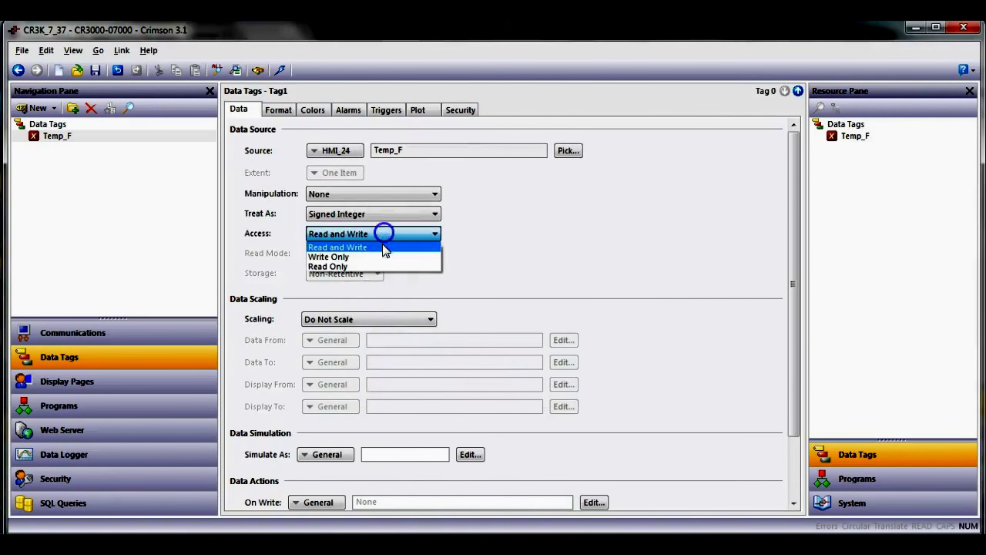
{"action": "left_click", "coordinate": [380, 267]}
{"action": "left_click", "coordinate": [130, 217]}
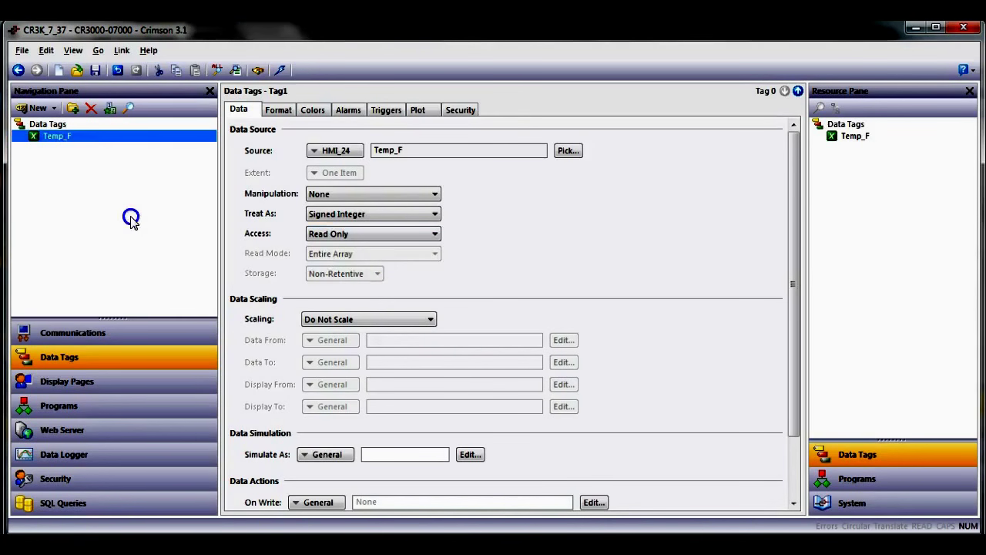
Step: Add a second numeric data tag named AC_SetPoint
{"action": "left_click", "coordinate": [33, 109]}
{"action": "left_click", "coordinate": [52, 148]}
{"action": "type", "text": "AC_Se"}
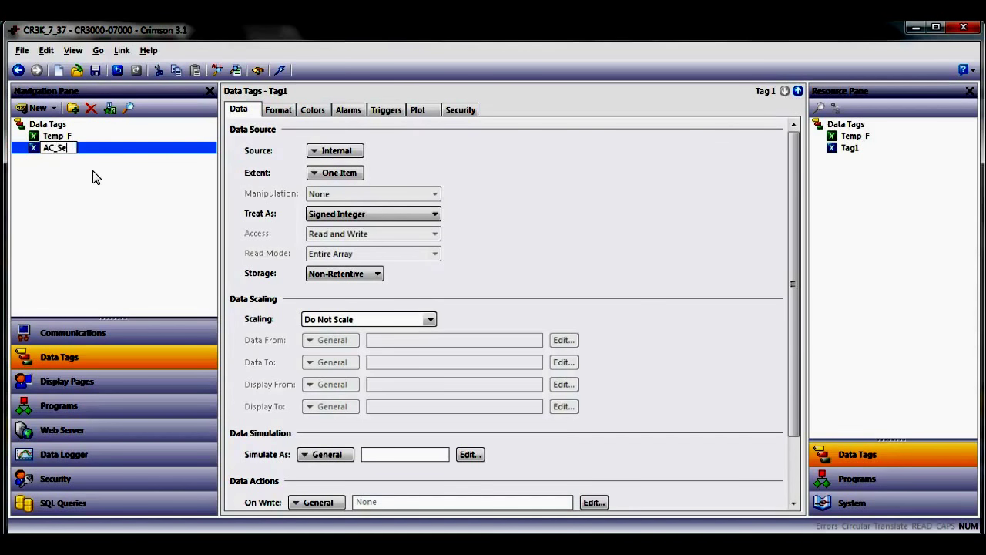
{"action": "type", "text": "tPoint"}
{"action": "key", "text": "Return"}
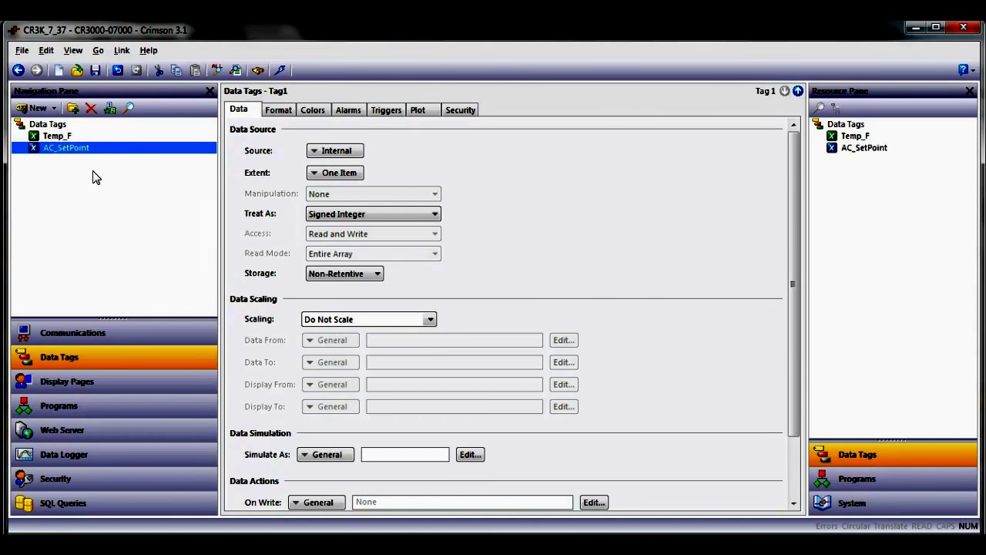
Step: Map the AC_SetPoint tag's source to AC_SetPoint on HMI_24 and set its access to Read Only
{"action": "left_click", "coordinate": [318, 153]}
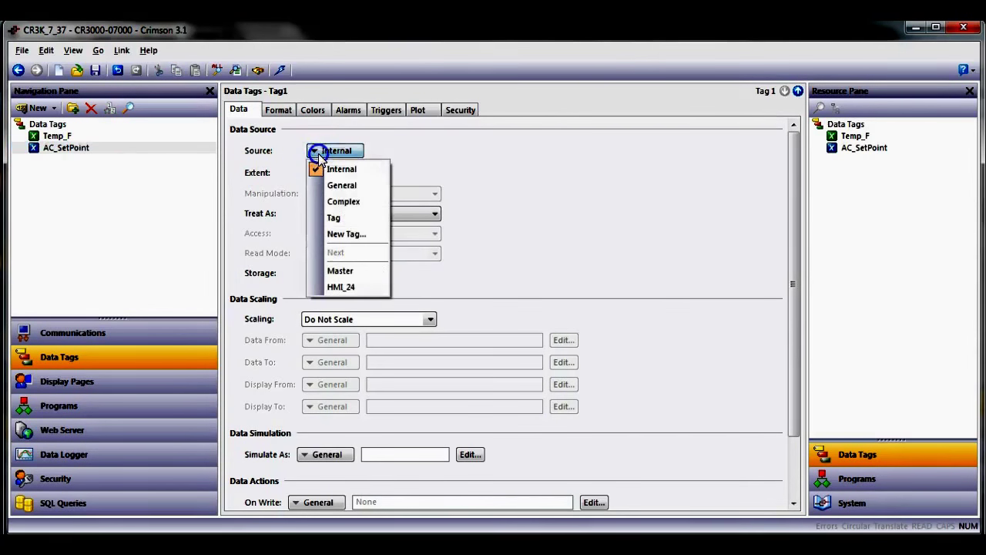
{"action": "left_click", "coordinate": [345, 287]}
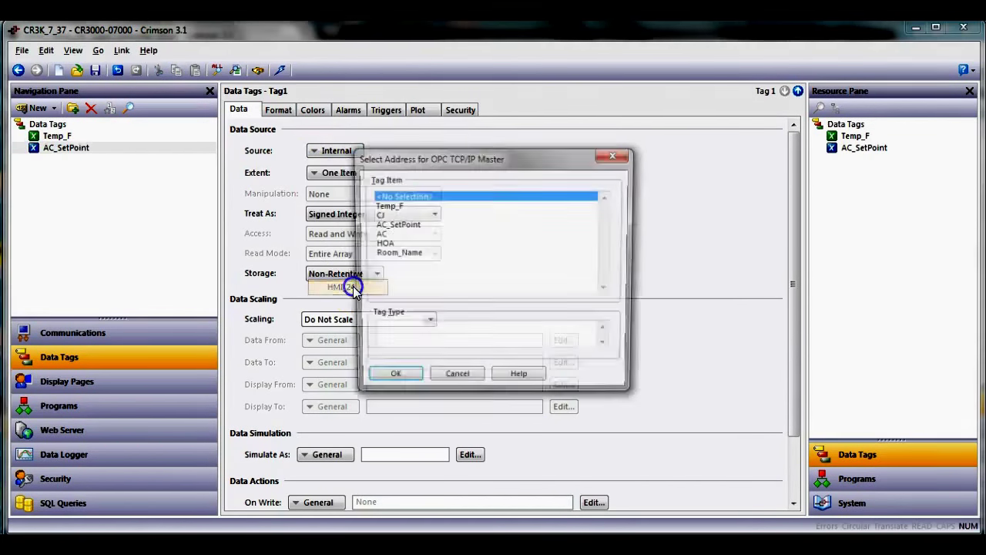
{"action": "left_click", "coordinate": [394, 224]}
{"action": "left_click", "coordinate": [394, 380]}
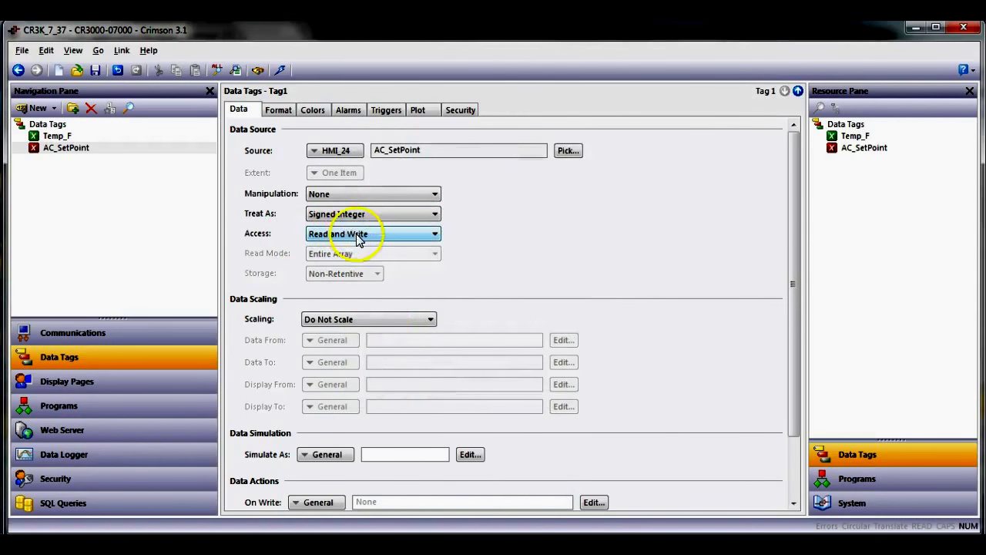
{"action": "left_click", "coordinate": [357, 234]}
{"action": "left_click", "coordinate": [351, 266]}
{"action": "left_click", "coordinate": [111, 237]}
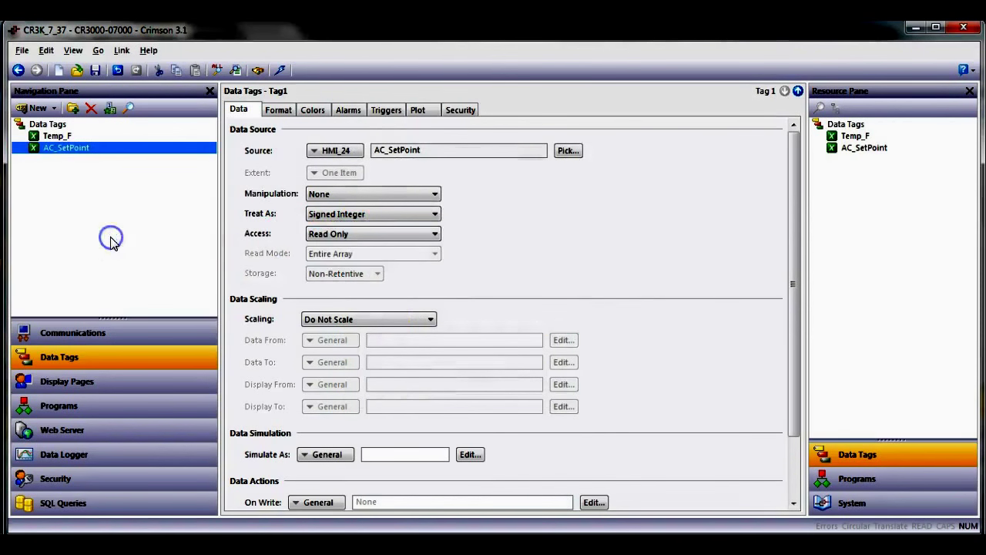
Step: Create a flag data tag named AC_Status
{"action": "left_click", "coordinate": [49, 109]}
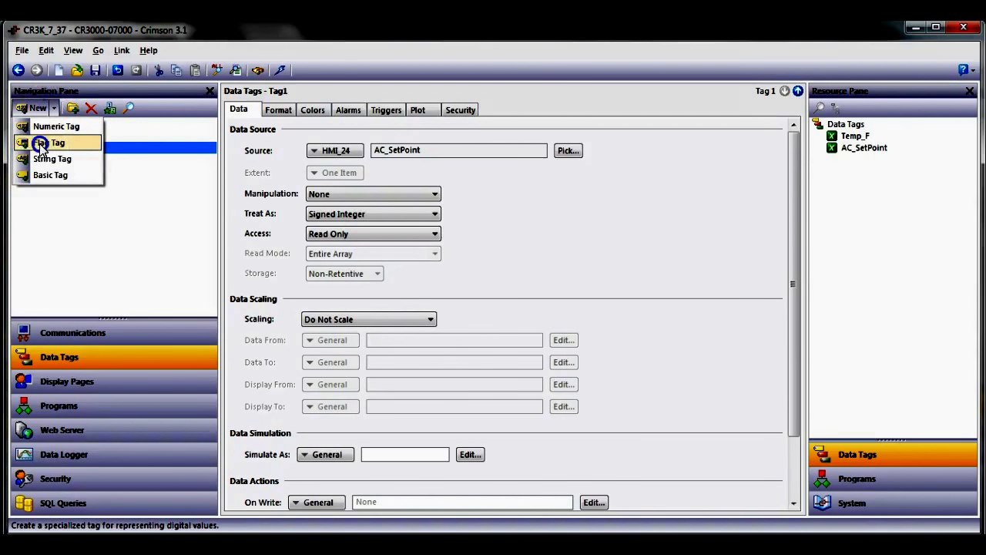
{"action": "left_click", "coordinate": [40, 145]}
{"action": "left_click", "coordinate": [48, 161]}
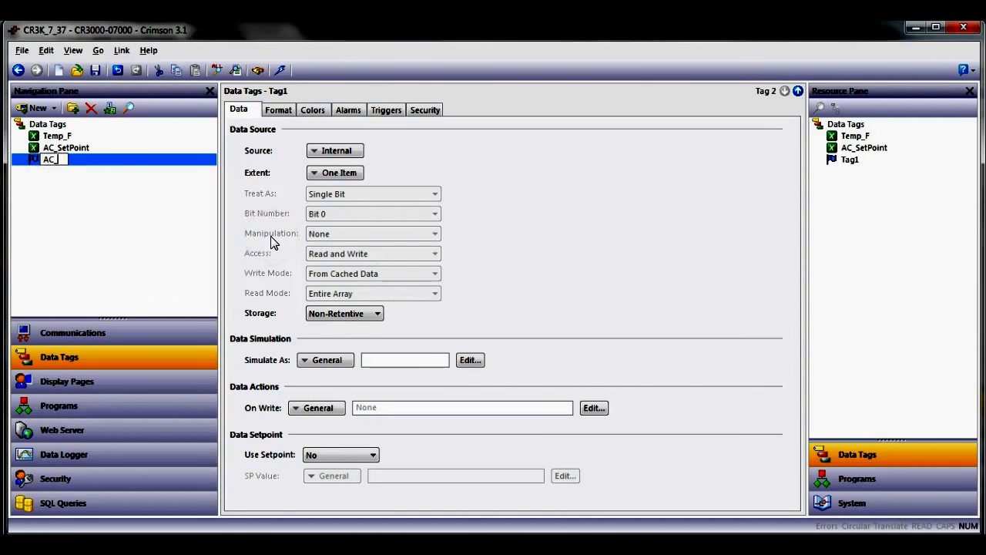
{"action": "type", "text": "AC_Status"}
{"action": "key", "text": "Return"}
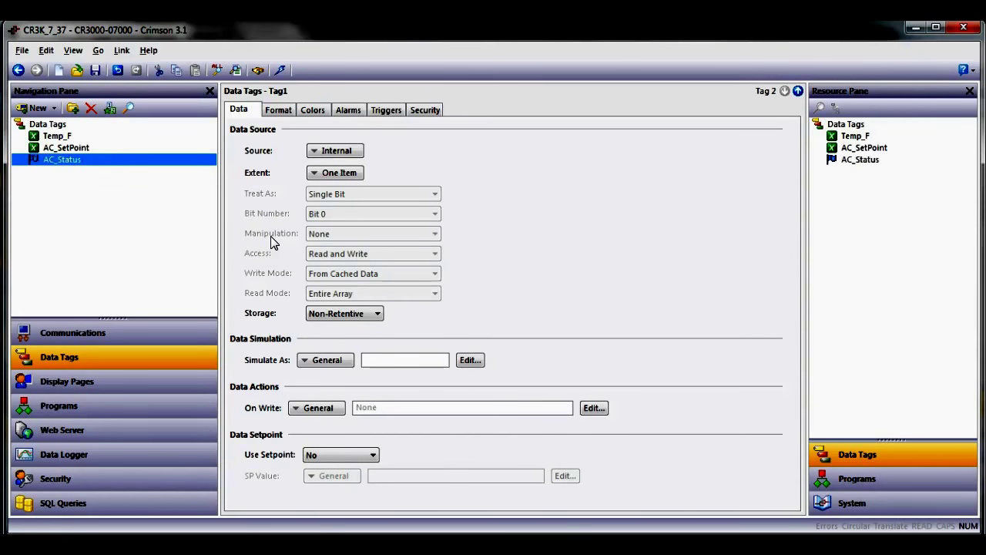
Step: Open the HMI_24 address selection for the AC_Status tag's source and pick the AC tag item
{"action": "left_click", "coordinate": [357, 151]}
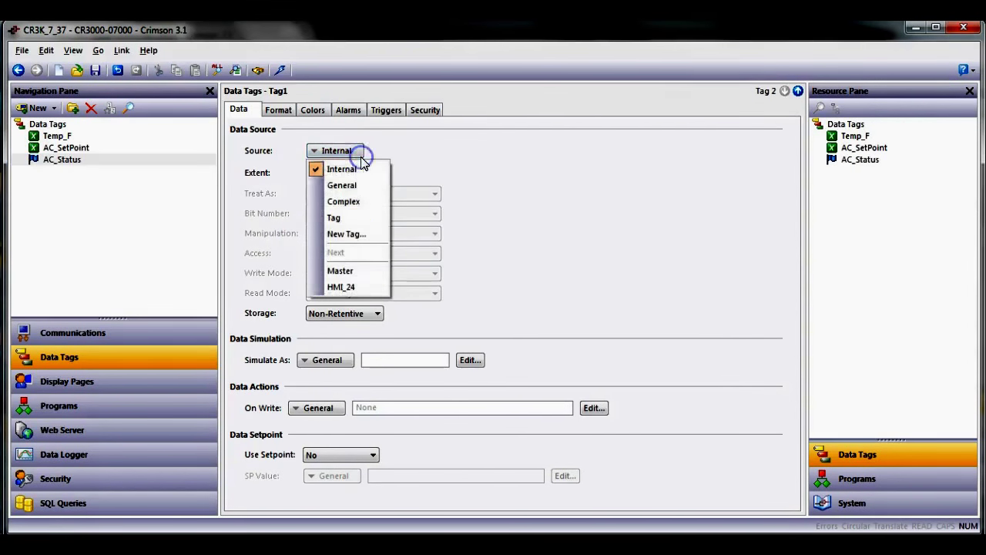
{"action": "left_click", "coordinate": [366, 286]}
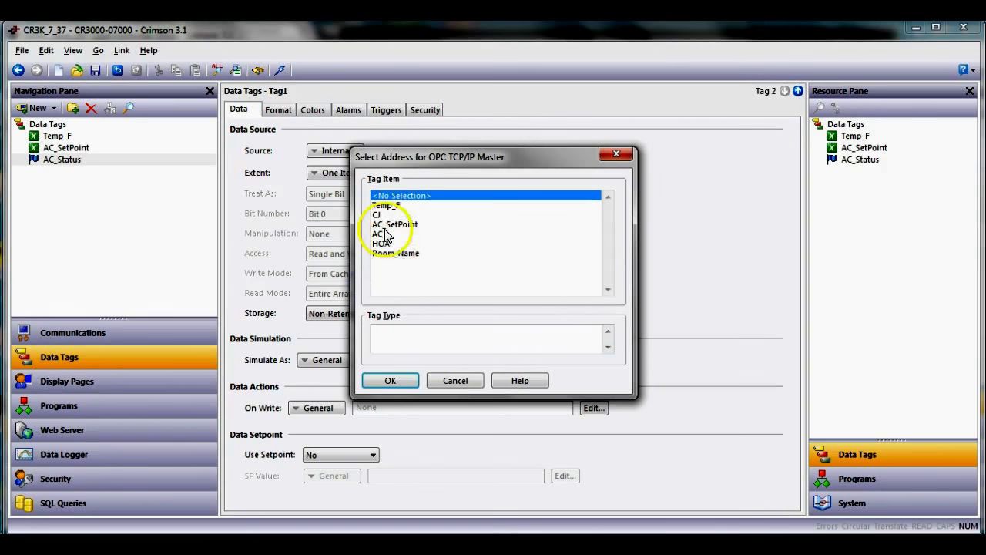
{"action": "left_click", "coordinate": [377, 236]}
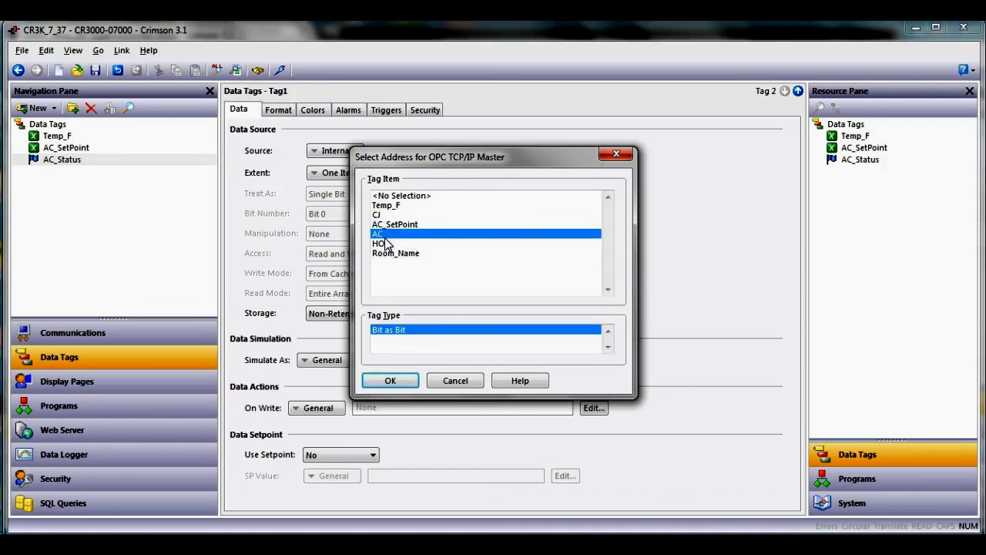
Step: Examine the tag types of the HMI_24 tag items from Temp_F through Room_Name
{"action": "left_click", "coordinate": [379, 206]}
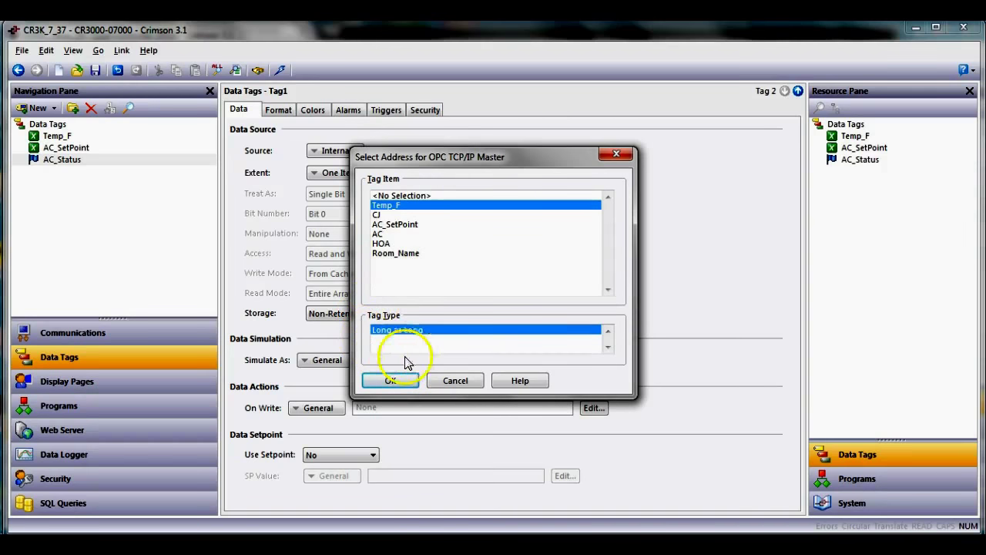
{"action": "key", "text": "Down"}
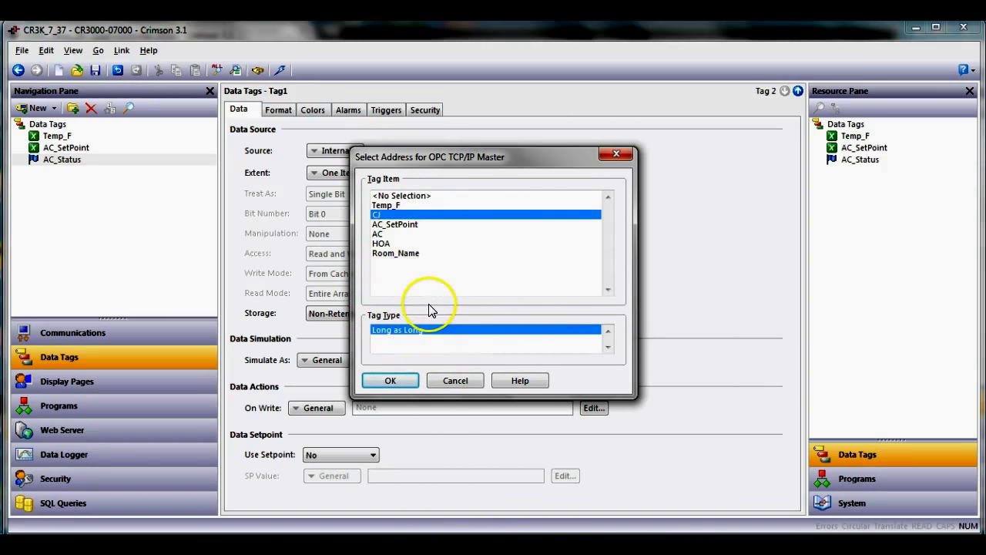
{"action": "key", "text": "Down"}
{"action": "key", "text": "Down"}
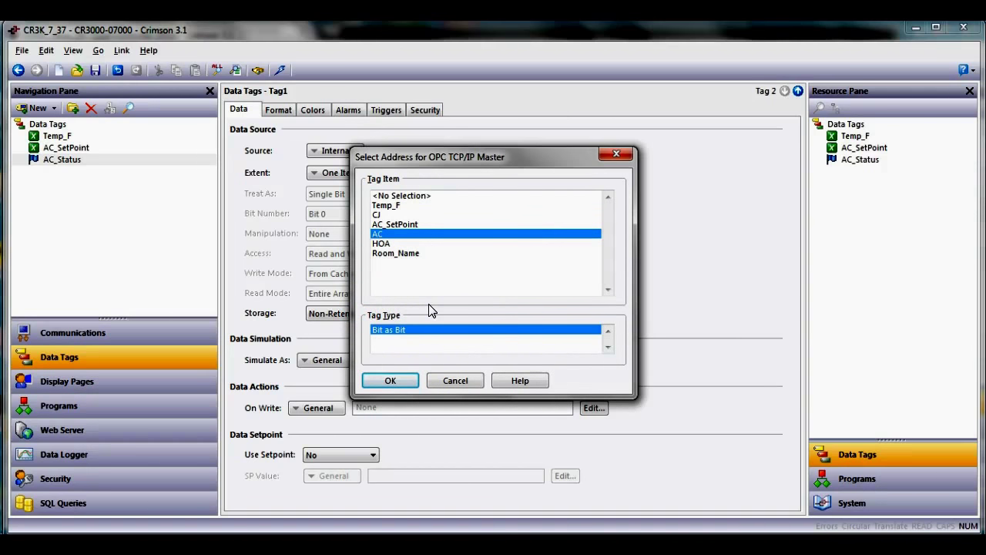
{"action": "key", "text": "Down"}
{"action": "key", "text": "Down"}
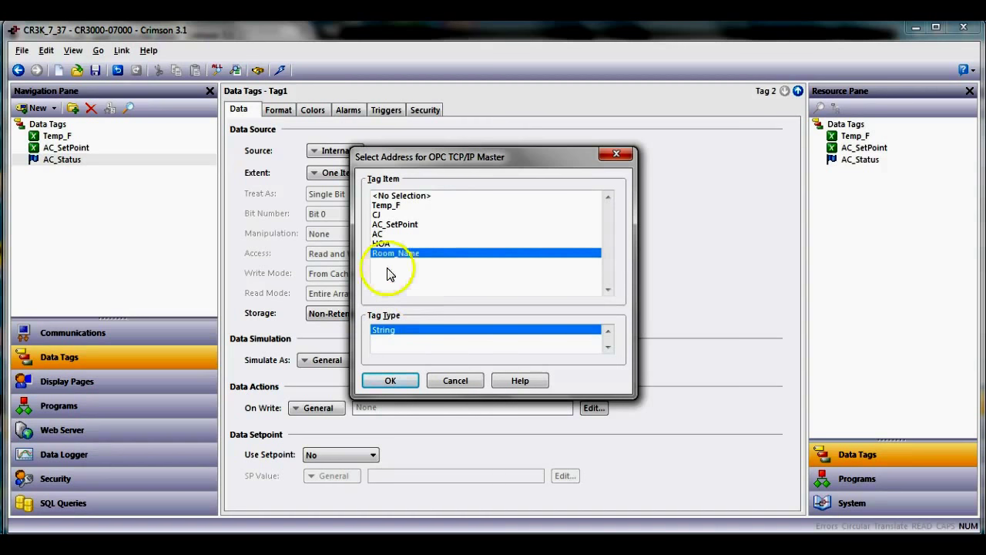
Step: Map the AC_Status tag's source to AC on HMI_24 and set its access to Read Only
{"action": "left_click", "coordinate": [380, 235]}
{"action": "left_click", "coordinate": [396, 380]}
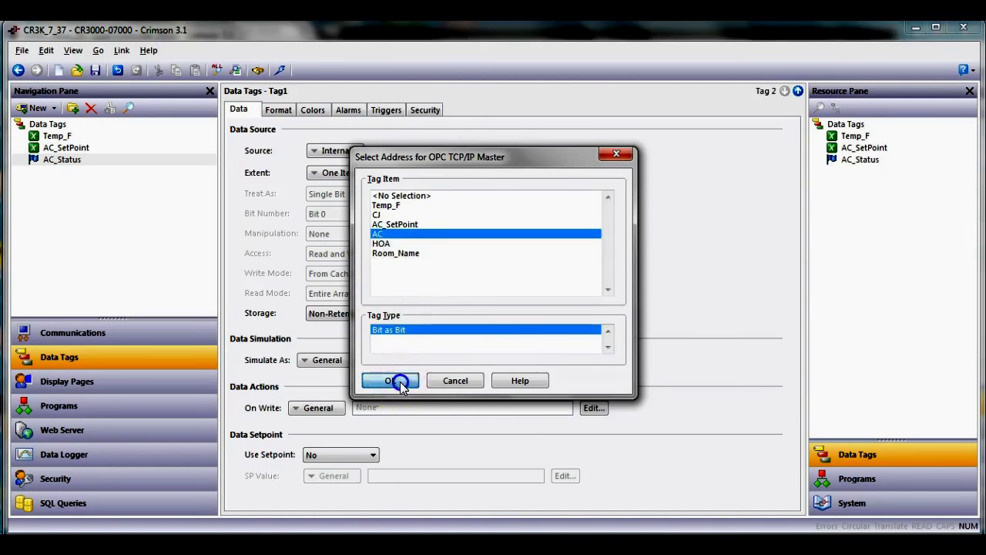
{"action": "left_click", "coordinate": [386, 256]}
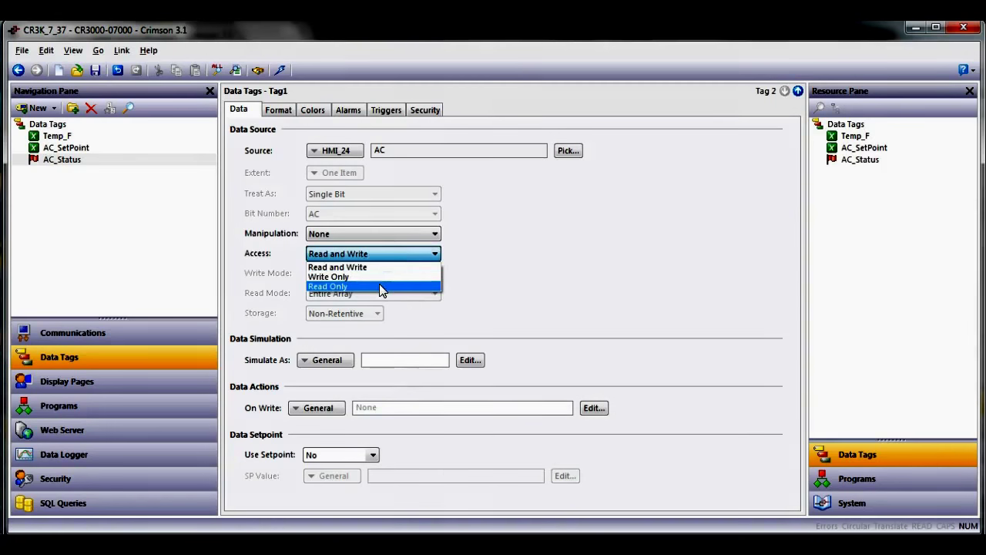
{"action": "left_click", "coordinate": [381, 286]}
{"action": "left_click", "coordinate": [518, 287]}
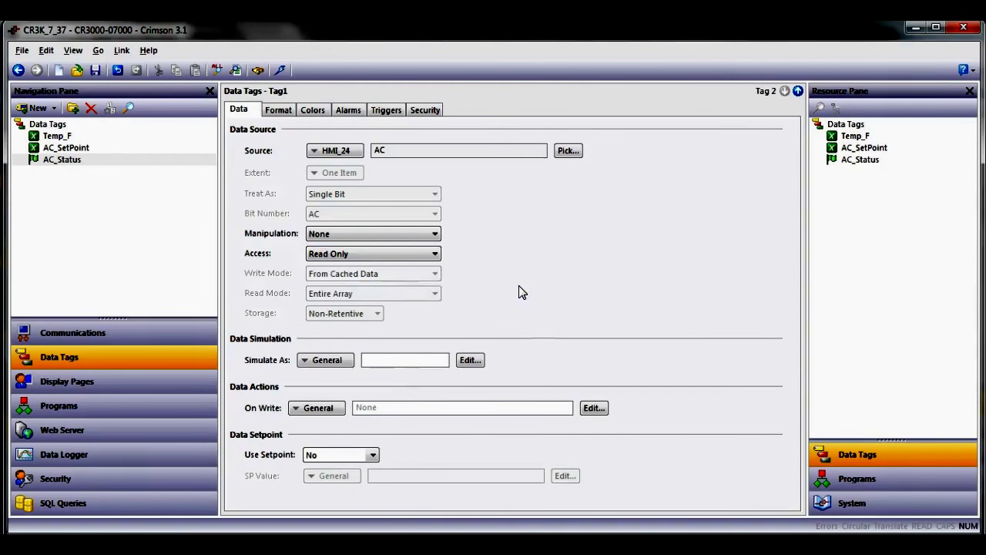
Step: Give the Temp_F tag a Numeric format with 3 digits before and 1 digit after the decimal point
{"action": "left_click", "coordinate": [58, 137]}
{"action": "left_click", "coordinate": [277, 111]}
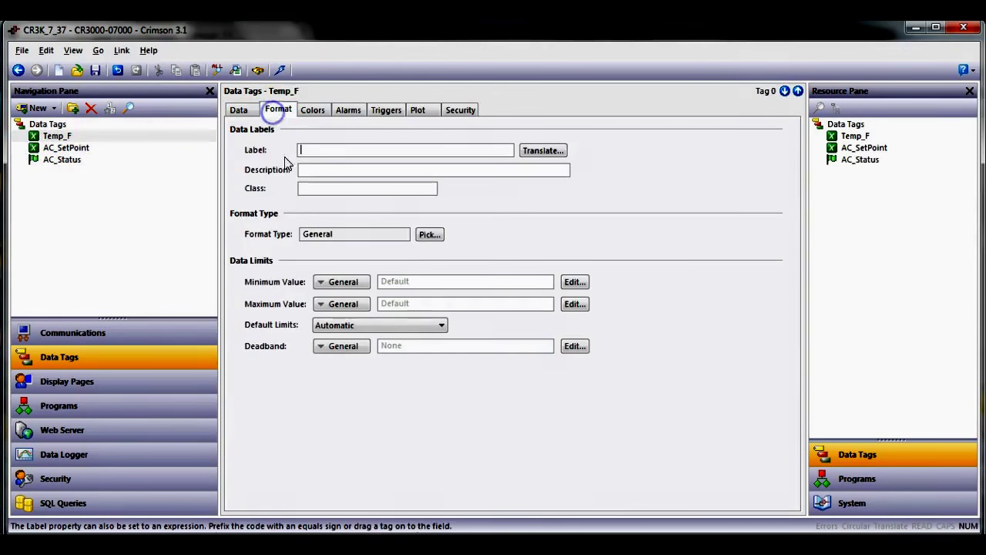
{"action": "left_click", "coordinate": [430, 235]}
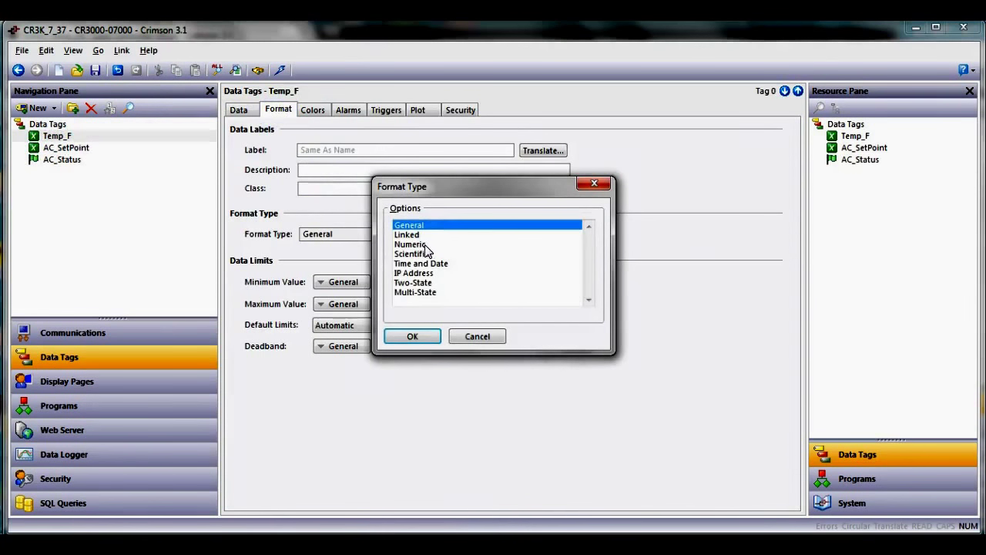
{"action": "left_click", "coordinate": [424, 245]}
{"action": "left_click", "coordinate": [410, 336]}
{"action": "double_click", "coordinate": [338, 417]}
{"action": "type", "text": "3"}
{"action": "key", "text": "Tab"}
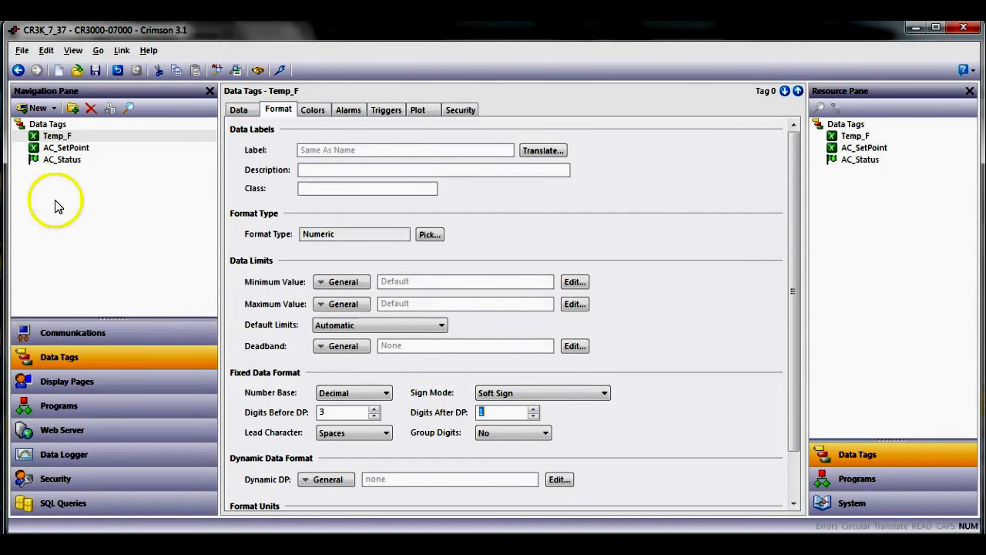
Step: Give the AC_SetPoint tag a Numeric format with 3 digits before and 1 digit after the decimal point
{"action": "left_click", "coordinate": [77, 147]}
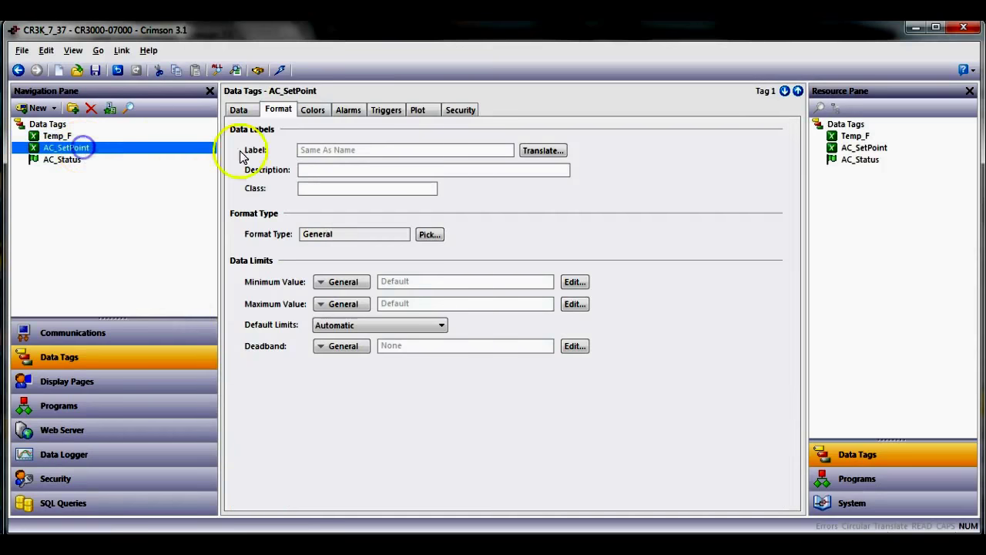
{"action": "left_click", "coordinate": [429, 235]}
{"action": "left_click", "coordinate": [430, 243]}
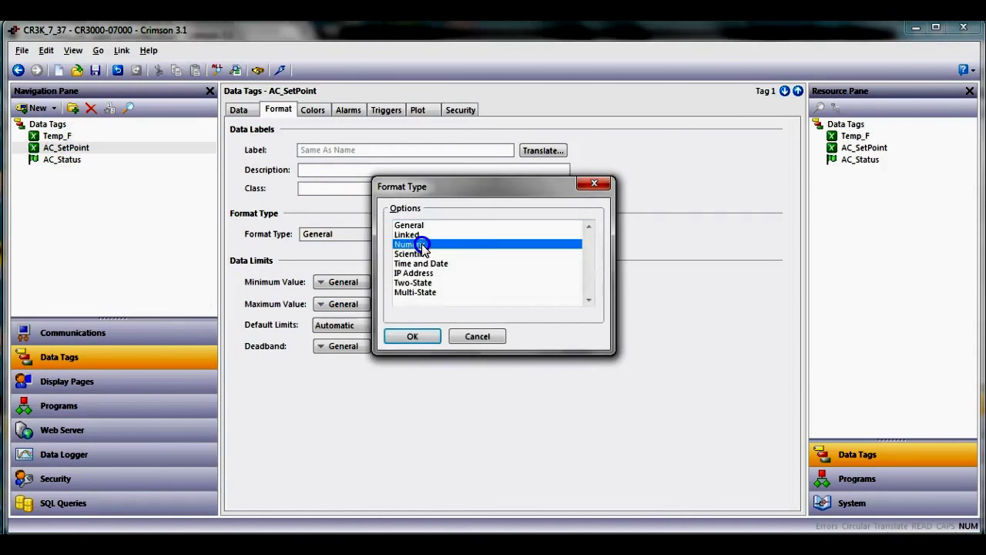
{"action": "left_click", "coordinate": [413, 336]}
{"action": "double_click", "coordinate": [357, 410]}
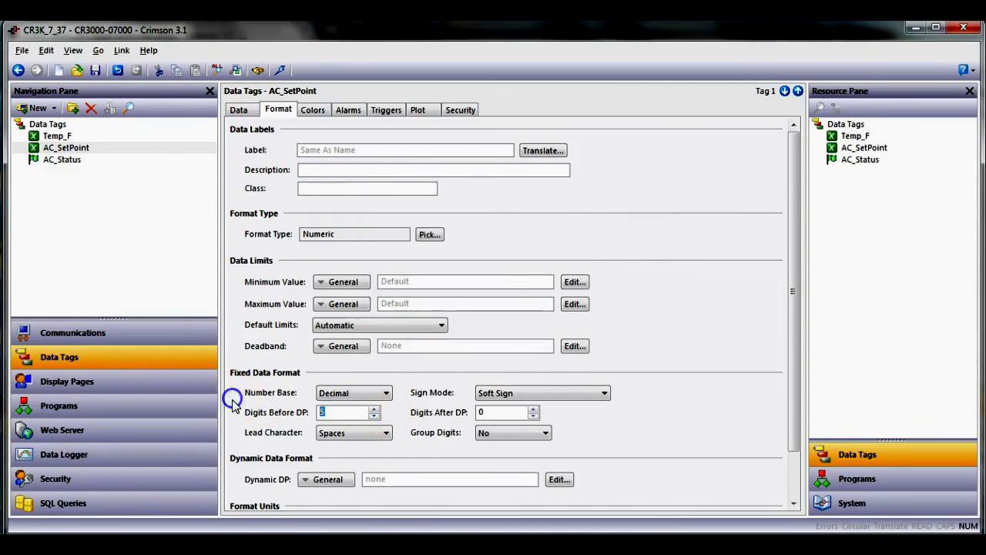
{"action": "type", "text": "3"}
{"action": "double_click", "coordinate": [509, 412]}
{"action": "type", "text": "1"}
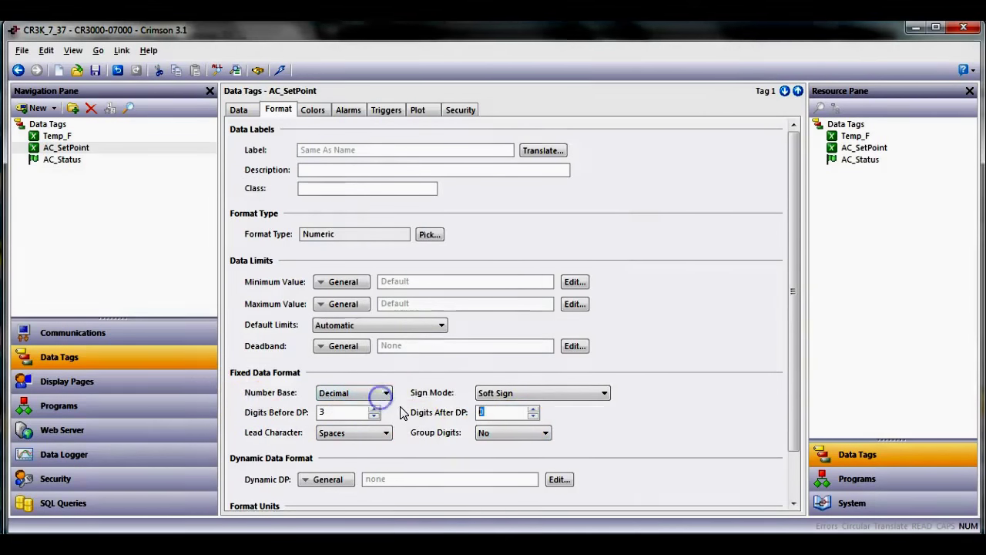
{"action": "left_click", "coordinate": [654, 443]}
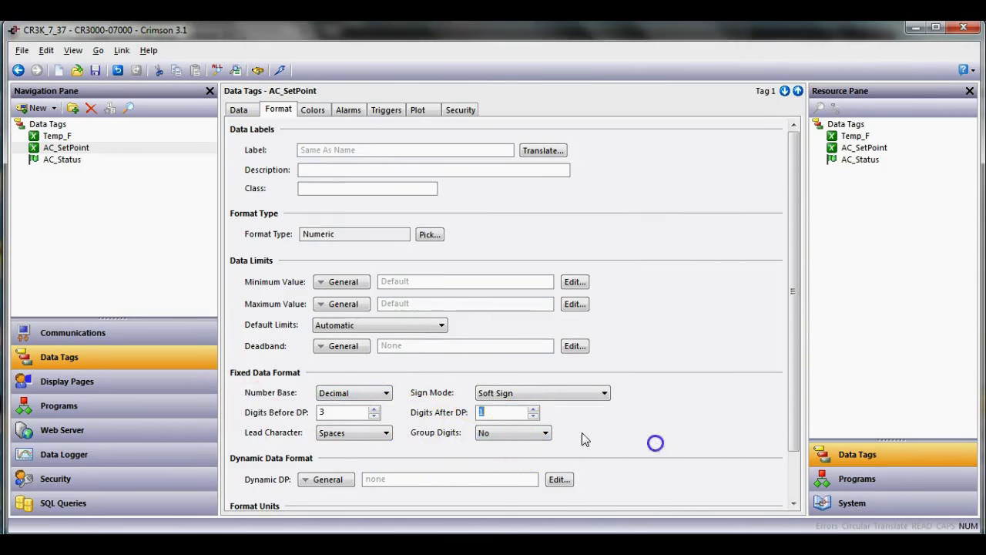
Step: Place the Temp_F, AC_SetPoint and AC_Status tags together as data boxes on display Page1, above the GetNetIp line
{"action": "left_click", "coordinate": [65, 159]}
{"action": "left_click", "coordinate": [119, 381]}
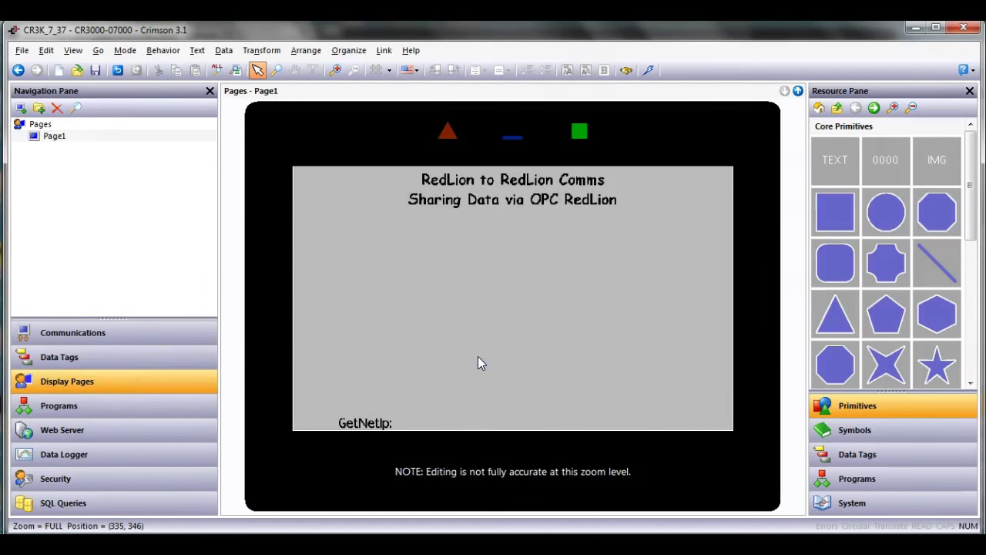
{"action": "left_click", "coordinate": [811, 395]}
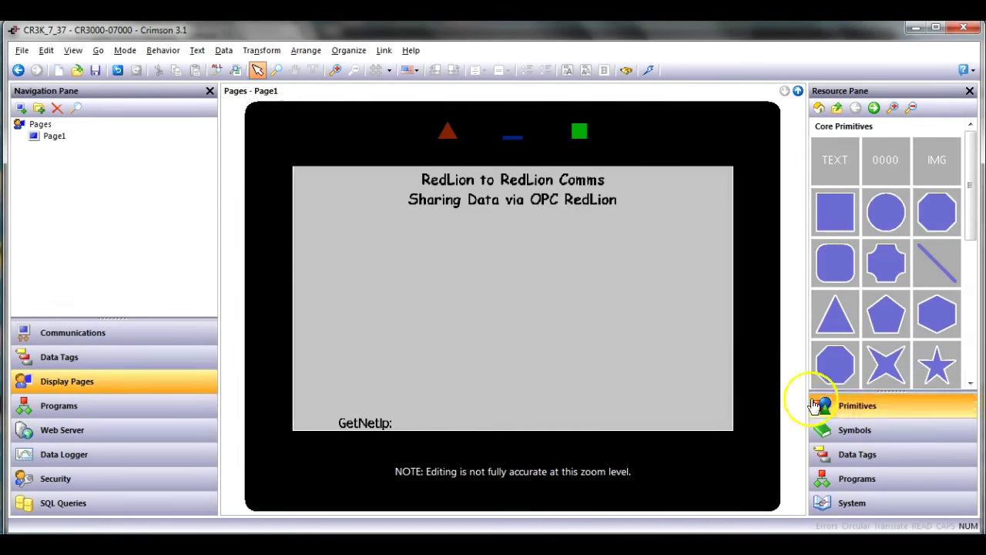
{"action": "left_click", "coordinate": [861, 455]}
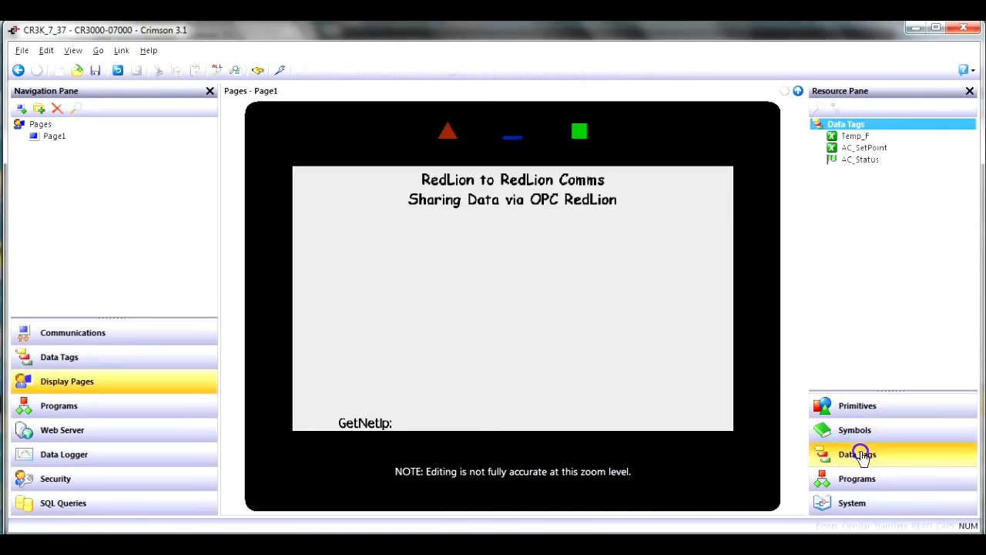
{"action": "left_click", "coordinate": [857, 136]}
{"action": "left_click", "coordinate": [873, 137]}
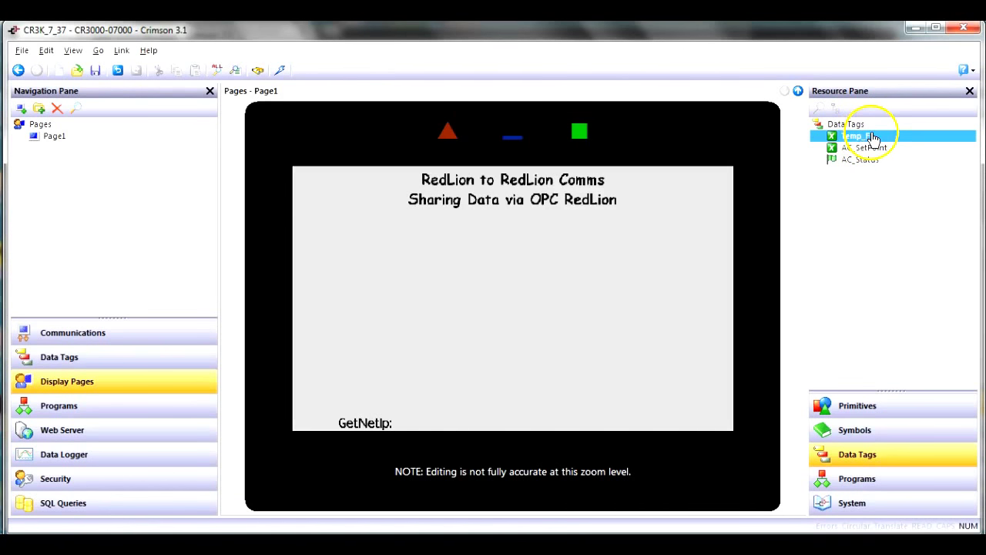
{"action": "left_click_drag", "start_coordinate": [874, 147], "coordinate": [871, 173]}
{"action": "left_click", "coordinate": [871, 164], "text": "shift"}
{"action": "left_click", "coordinate": [886, 153]}
{"action": "left_click_drag", "start_coordinate": [887, 153], "coordinate": [444, 358]}
Step: Enlarge the text of the Temp_F, AC_SetPoint and AC_Status data boxes on Page1, with Temp_F at Hei 24 Regular, and save the database
{"action": "left_click", "coordinate": [434, 294]}
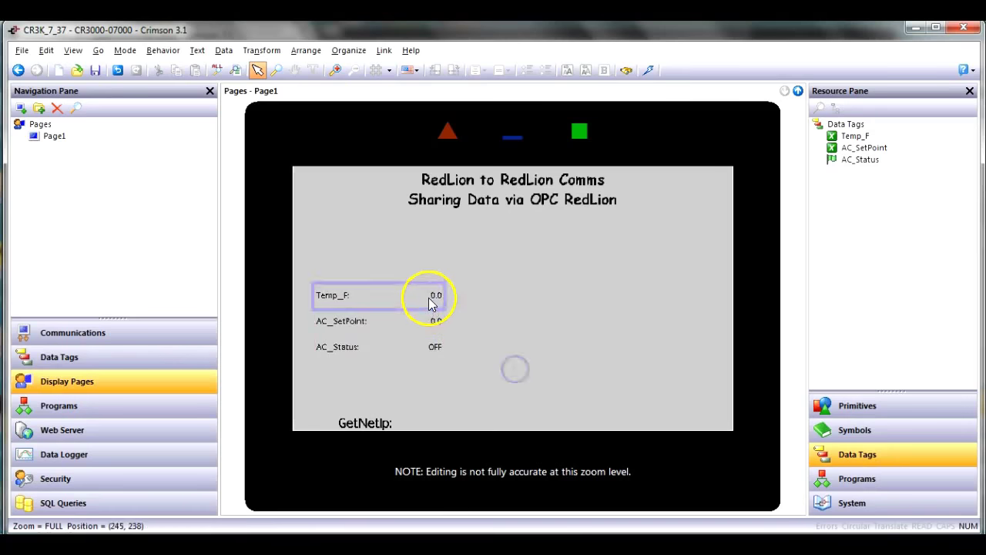
{"action": "left_click", "coordinate": [476, 285]}
{"action": "left_click", "coordinate": [476, 286]}
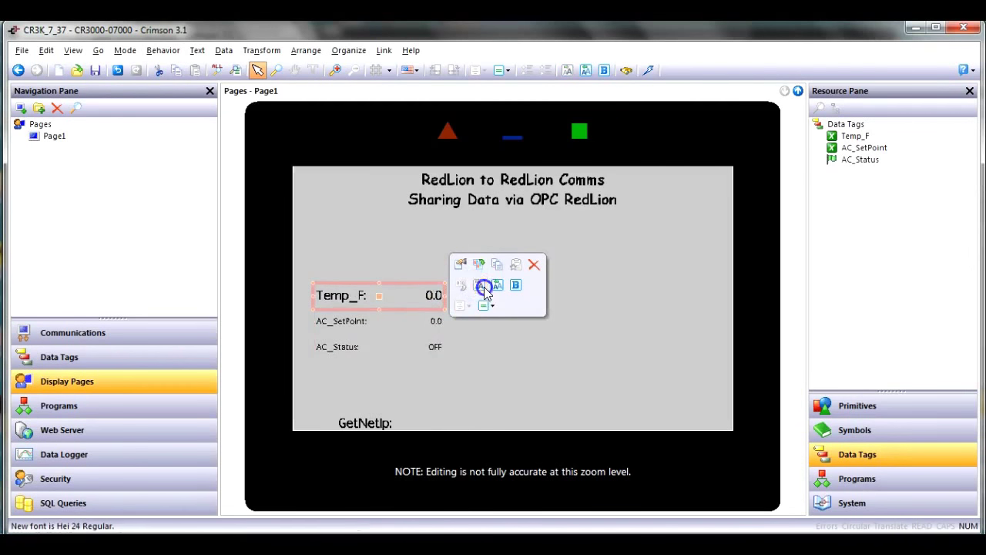
{"action": "left_click", "coordinate": [440, 322]}
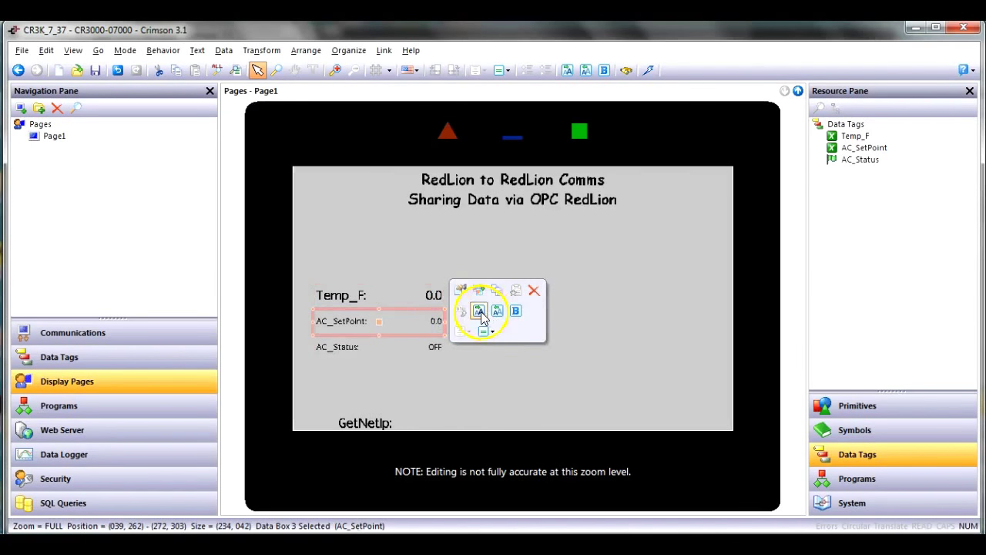
{"action": "left_click", "coordinate": [478, 311]}
{"action": "left_click", "coordinate": [436, 346]}
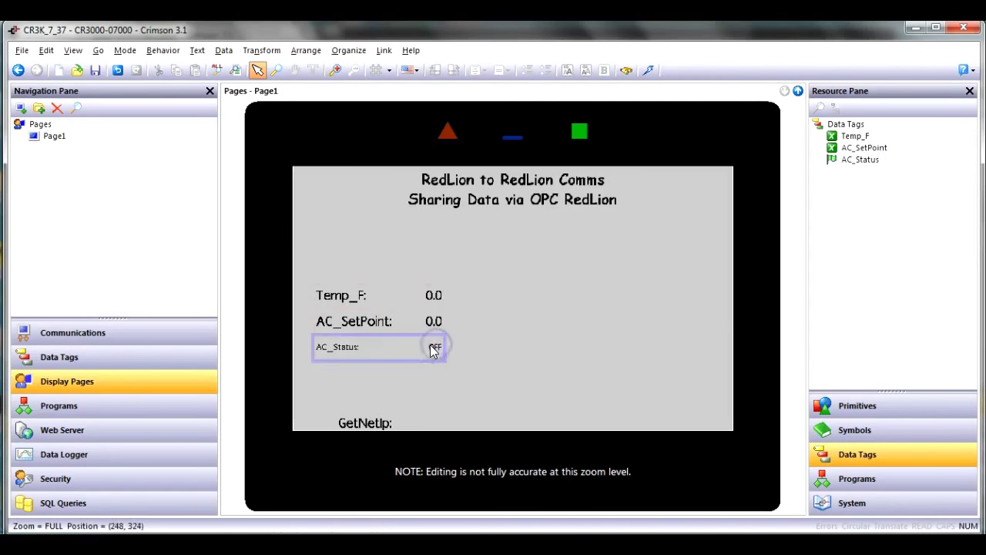
{"action": "left_click", "coordinate": [483, 337]}
{"action": "left_click", "coordinate": [552, 383]}
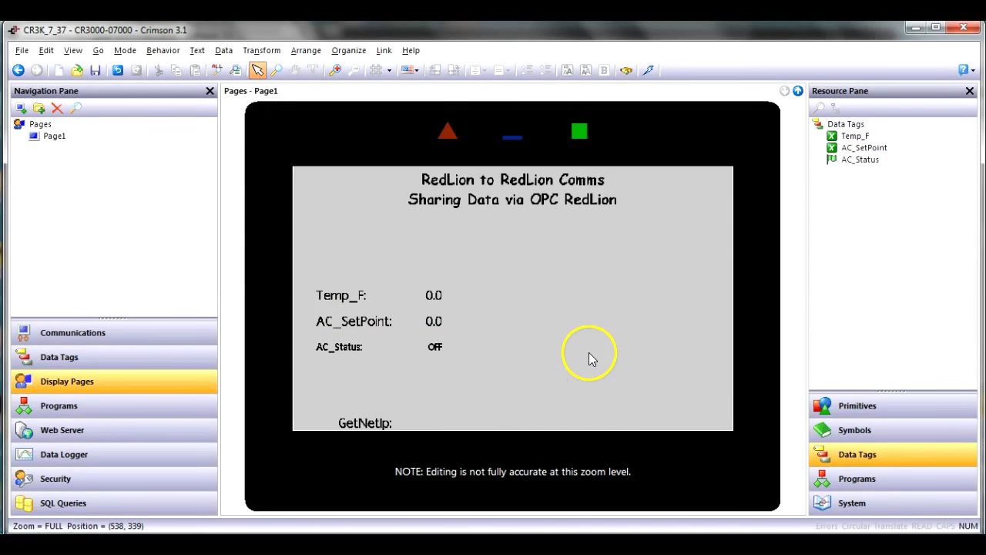
{"action": "left_click", "coordinate": [95, 73]}
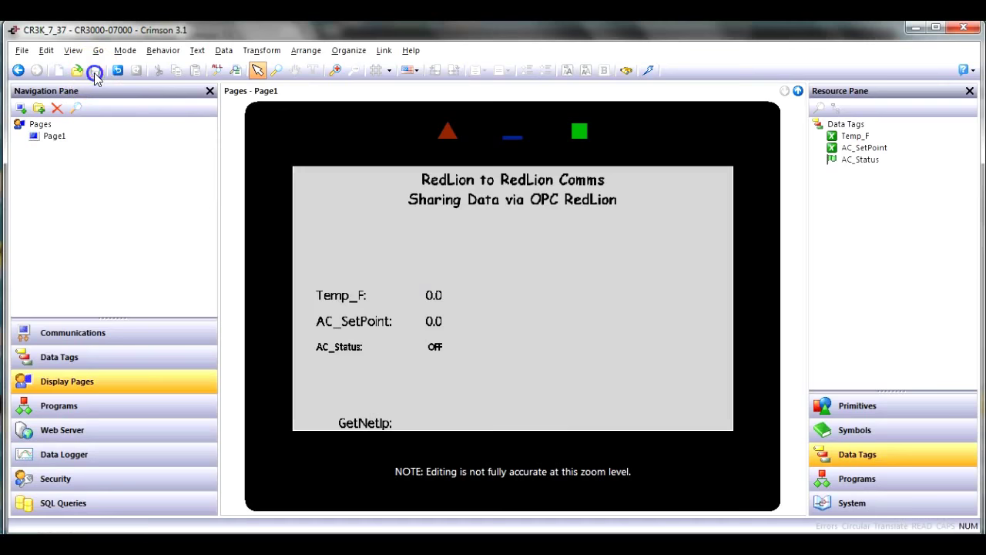
Step: Switch to the Chrome browser, enlarge the window with the 192.168.1.37 remote view, and examine the shared tag values on the master's page
{"action": "left_click", "coordinate": [110, 541]}
{"action": "left_click", "coordinate": [320, 432]}
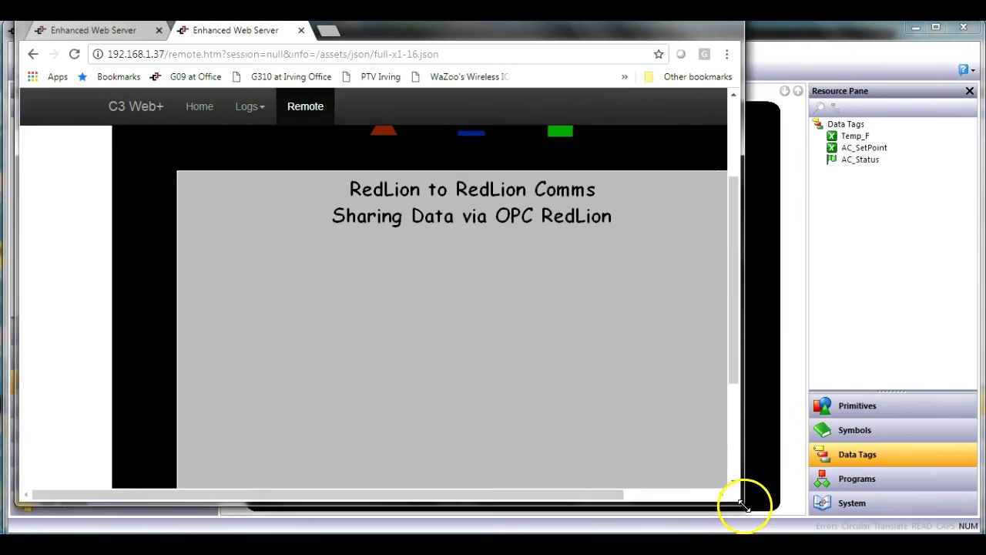
{"action": "left_click_drag", "start_coordinate": [743, 505], "coordinate": [972, 534]}
{"action": "left_click", "coordinate": [604, 355]}
{"action": "scroll", "coordinate": [586, 350], "scroll_direction": "down", "scroll_amount": 1}
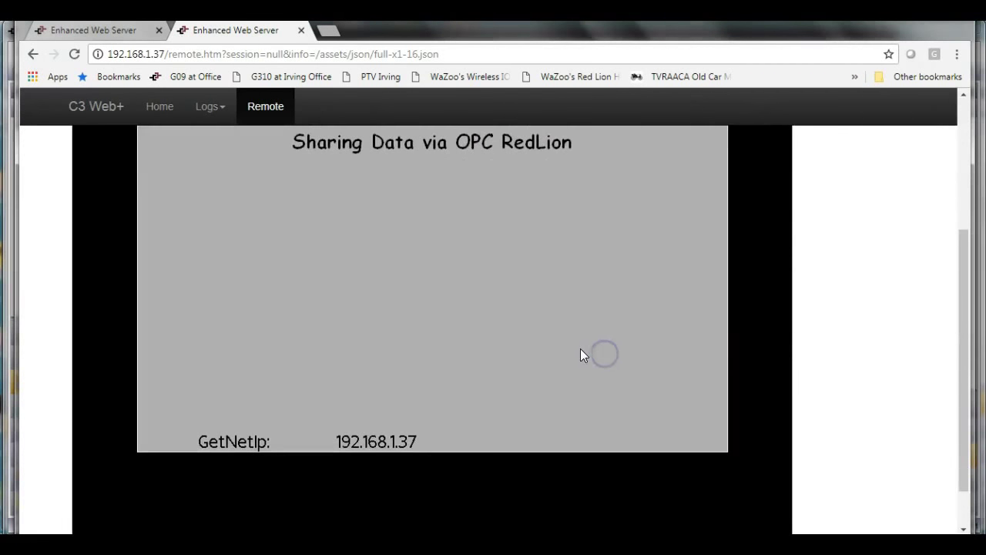
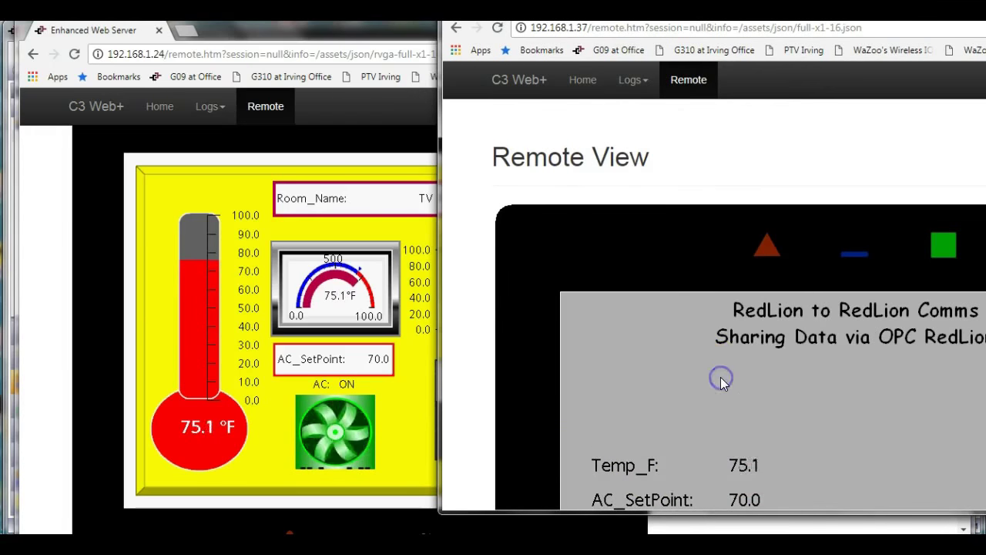
{"action": "scroll", "coordinate": [721, 382], "scroll_direction": "down", "scroll_amount": 2}
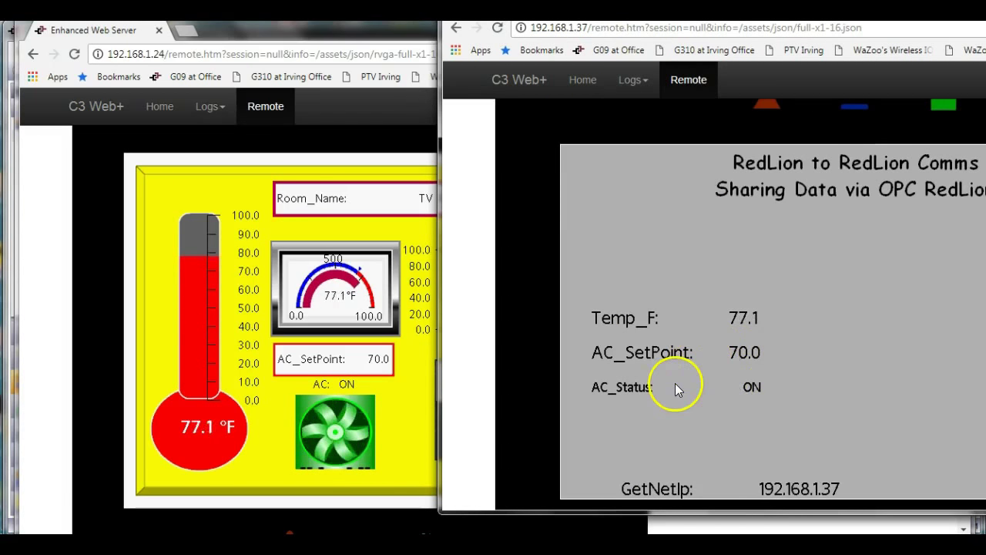
Step: Set AC_SetPoint to 85 on the 192.168.1.24 remote page and compare the shared values with the 192.168.1.37 page
{"action": "left_click", "coordinate": [378, 362]}
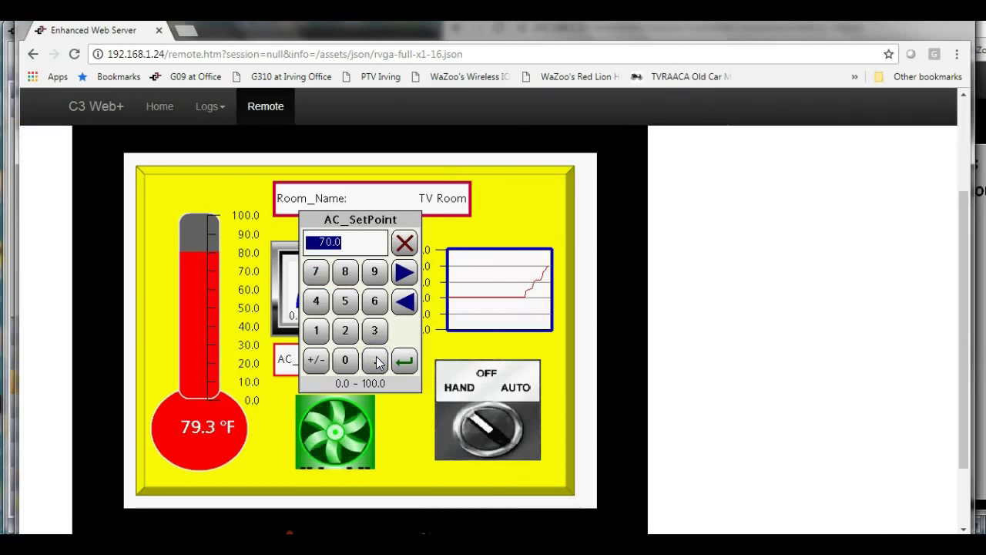
{"action": "type", "text": "85"}
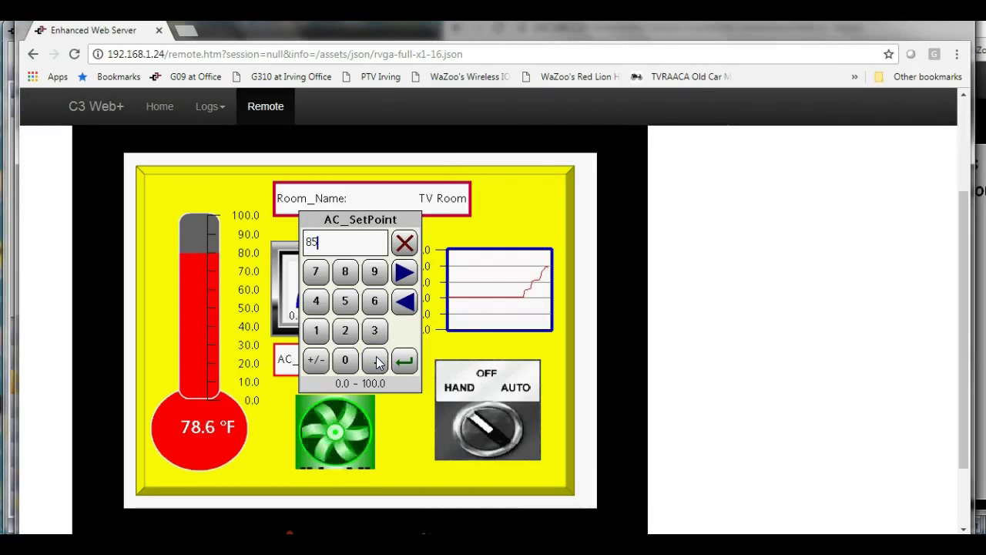
{"action": "key", "text": "Return"}
{"action": "scroll", "coordinate": [874, 315], "scroll_direction": "down", "scroll_amount": 1}
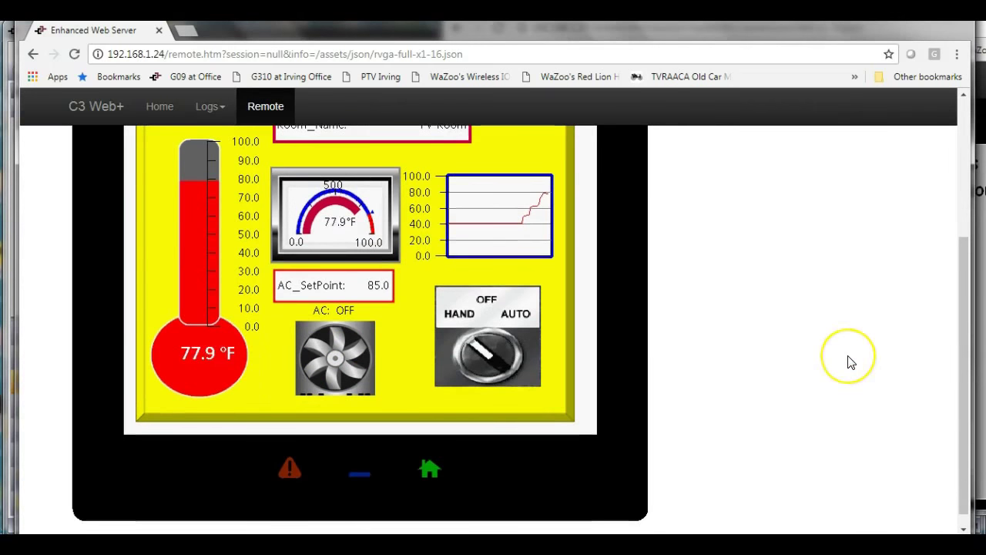
{"action": "key", "text": "alt+Tab"}
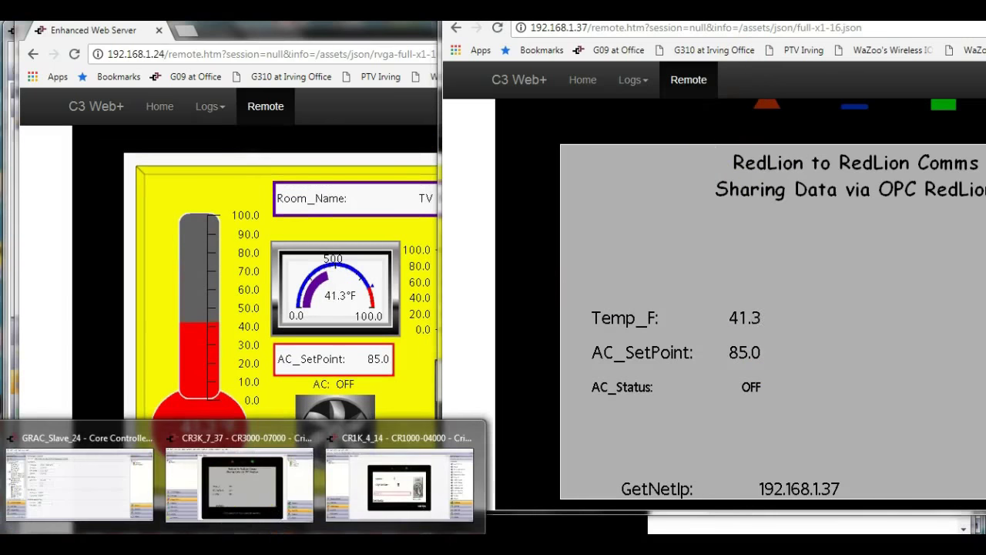
Step: Switch to the CR1K_4_14 database in Crimson and enable its OPCWorx Proxy with a session limit of 4
{"action": "left_click", "coordinate": [255, 515]}
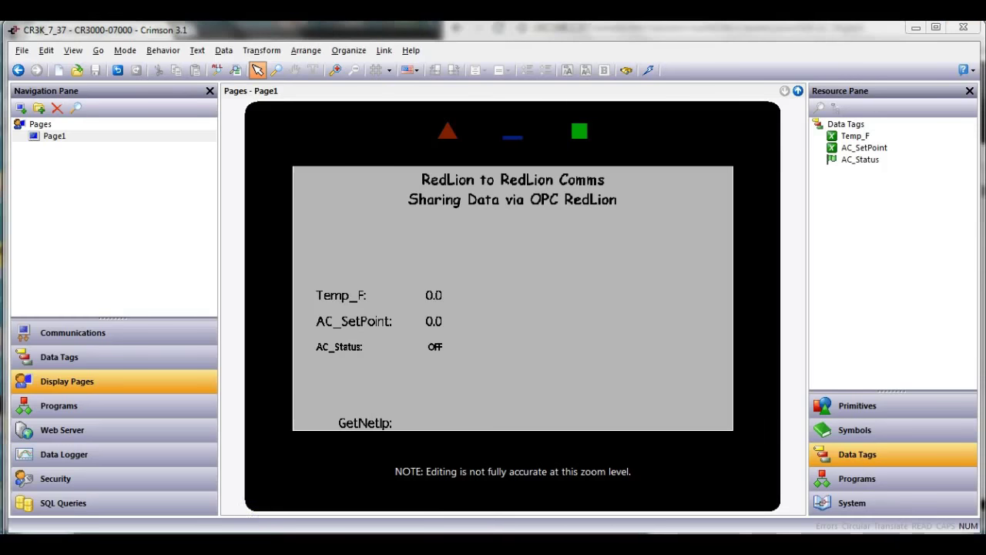
{"action": "left_click", "coordinate": [436, 485]}
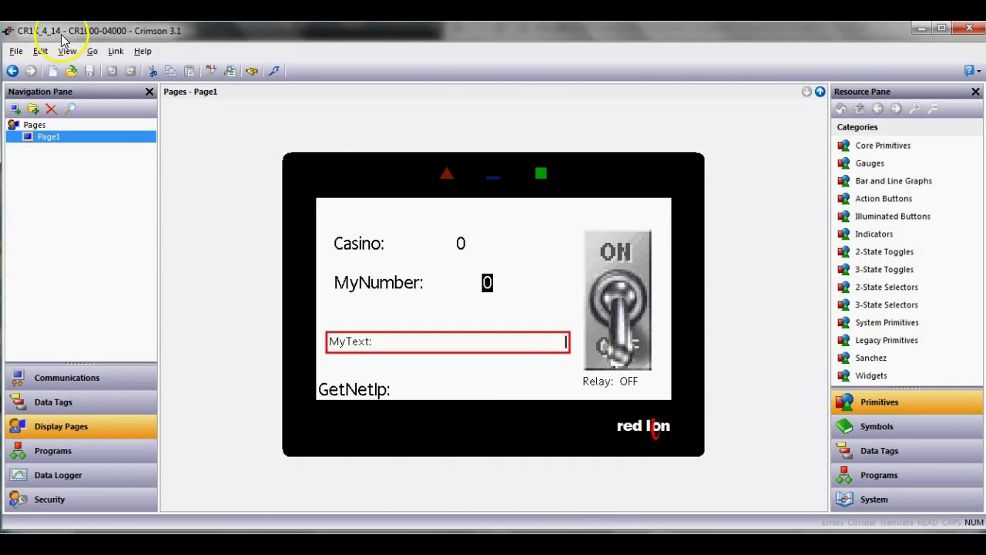
{"action": "left_click", "coordinate": [77, 379]}
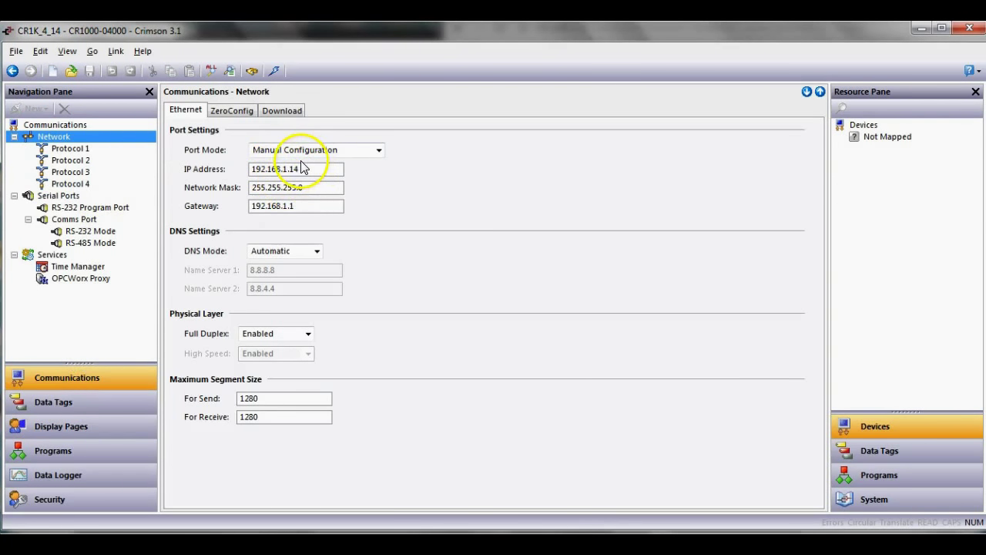
{"action": "left_click", "coordinate": [78, 280]}
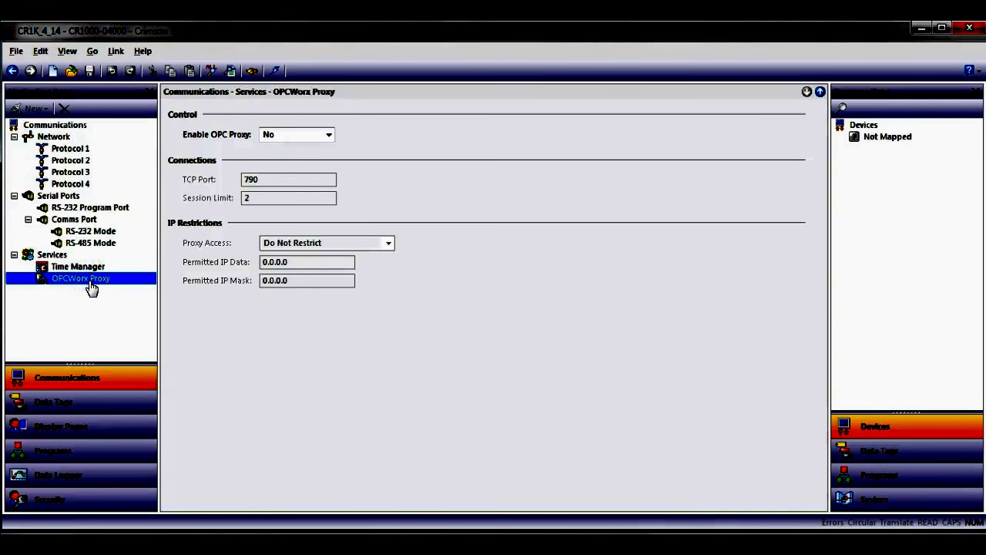
{"action": "left_click", "coordinate": [329, 135]}
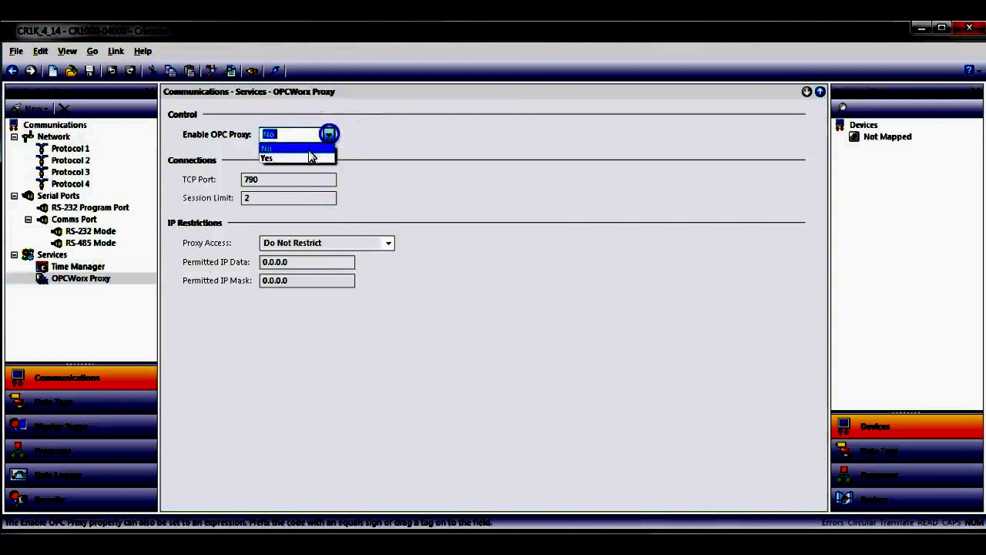
{"action": "left_click", "coordinate": [297, 161]}
{"action": "left_click", "coordinate": [222, 199]}
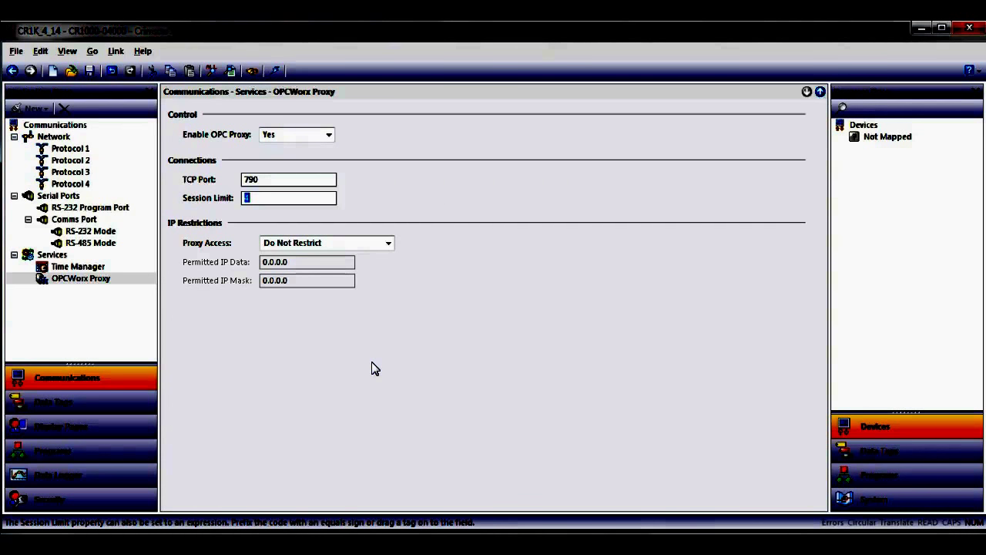
Step: Change the download link of CR1K_4_14 from USB to TCP/IP and download the database to the panel
{"action": "left_click", "coordinate": [274, 72]}
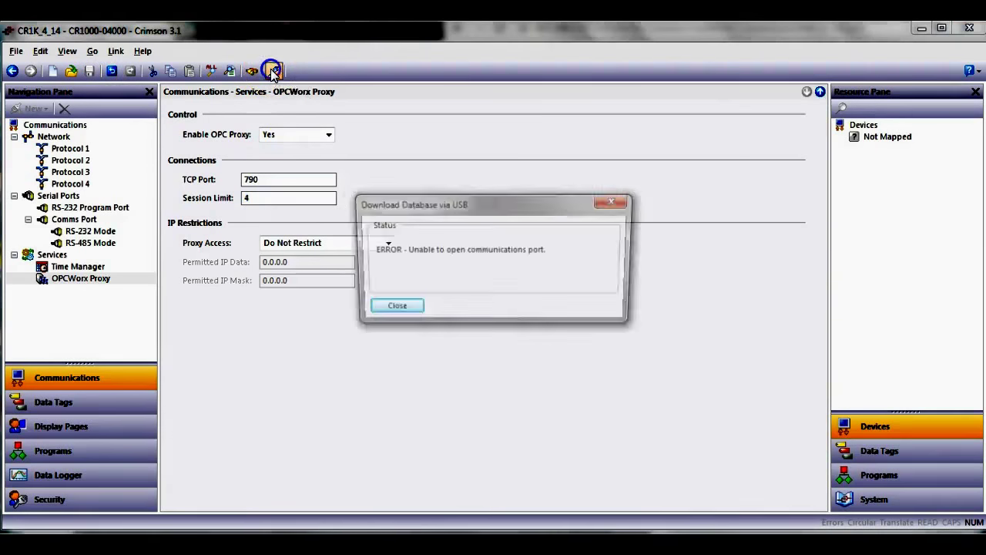
{"action": "left_click", "coordinate": [388, 310]}
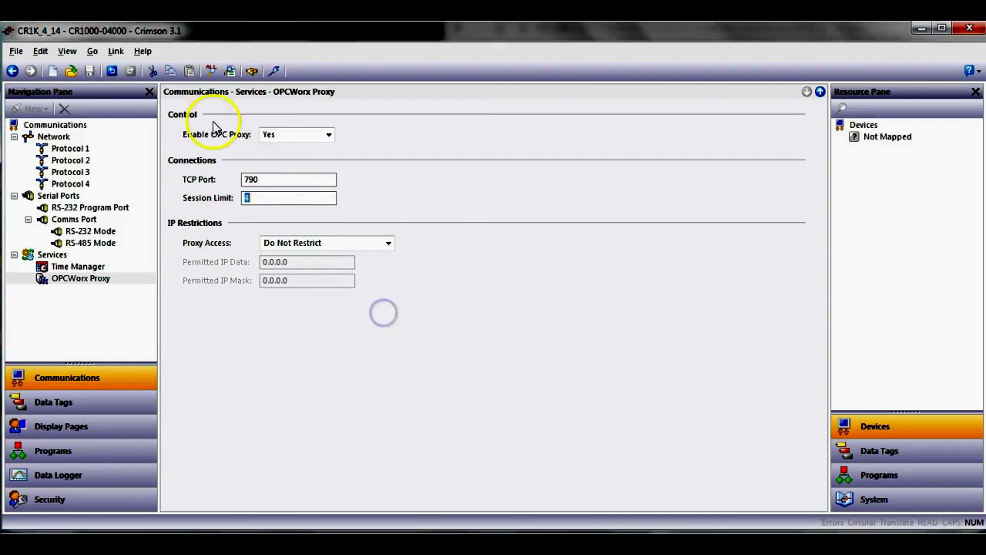
{"action": "left_click", "coordinate": [112, 53]}
{"action": "left_click", "coordinate": [146, 256]}
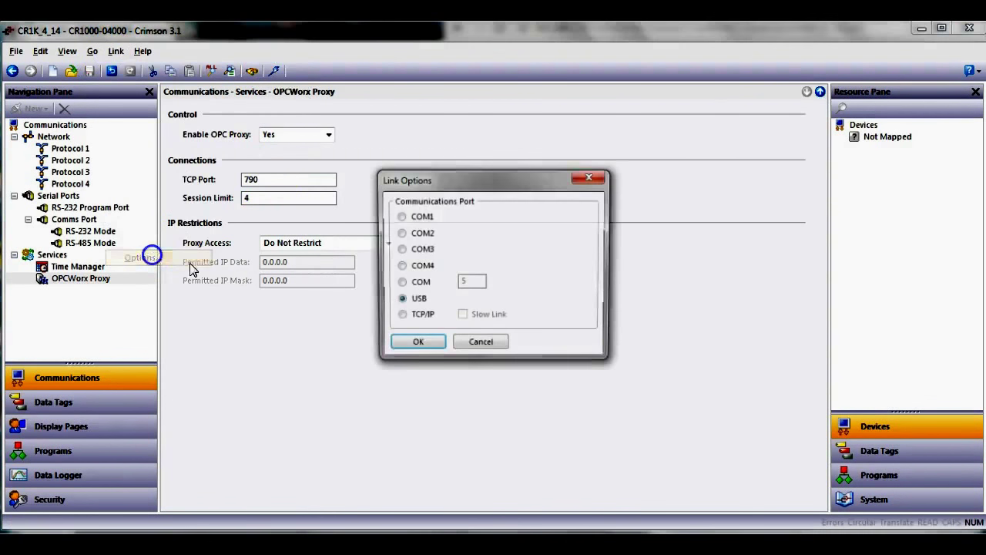
{"action": "left_click", "coordinate": [400, 316]}
{"action": "left_click", "coordinate": [415, 345]}
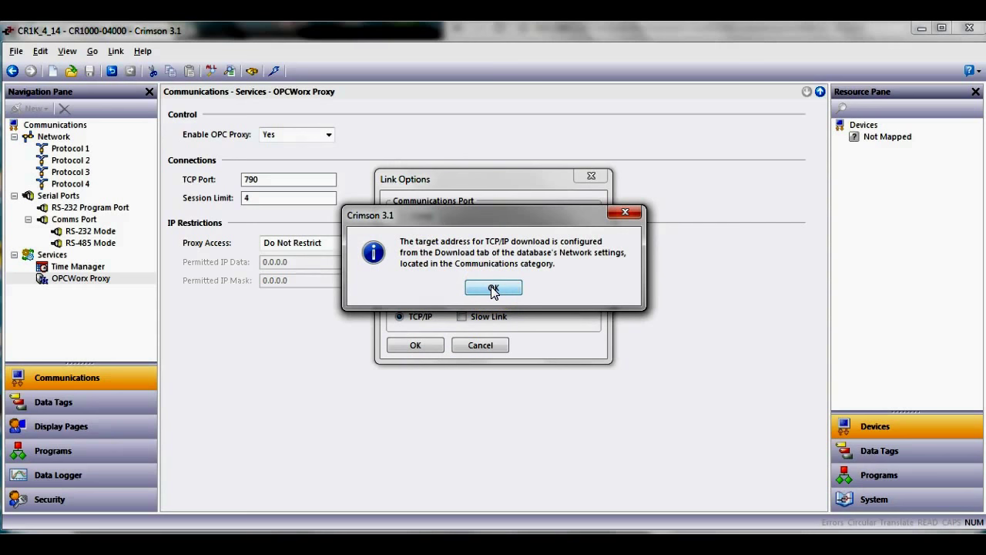
{"action": "left_click", "coordinate": [493, 290]}
{"action": "left_click", "coordinate": [275, 71]}
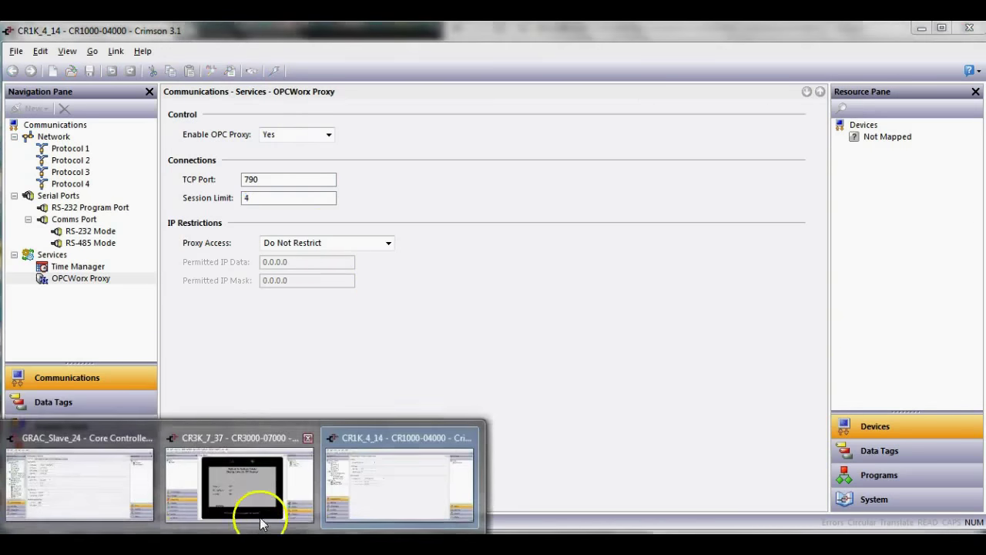
Step: In the CR3K_7_37 database, add another device under the Protocol 1 OPC TCP/IP Master and name it HMI_14
{"action": "left_click", "coordinate": [262, 516]}
{"action": "left_click", "coordinate": [101, 338]}
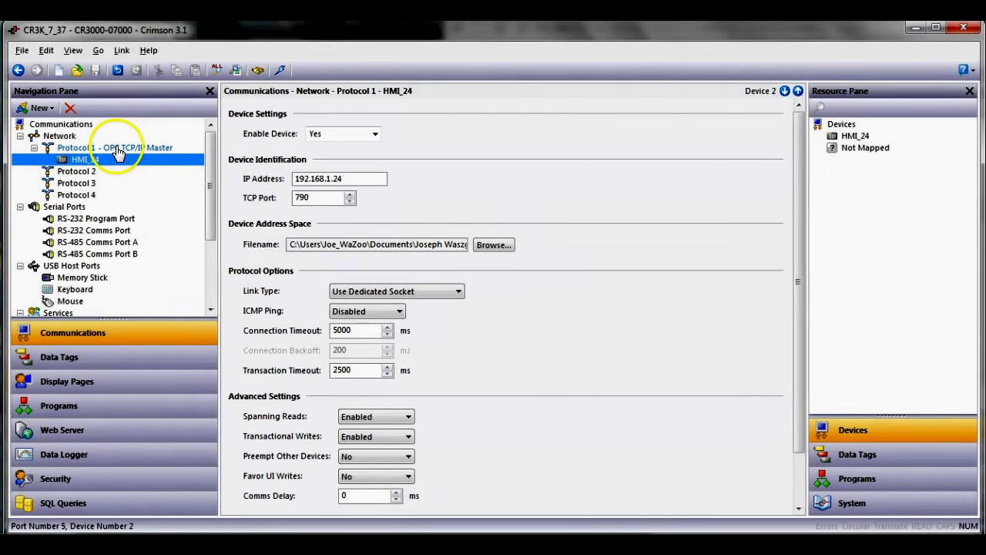
{"action": "left_click", "coordinate": [110, 149]}
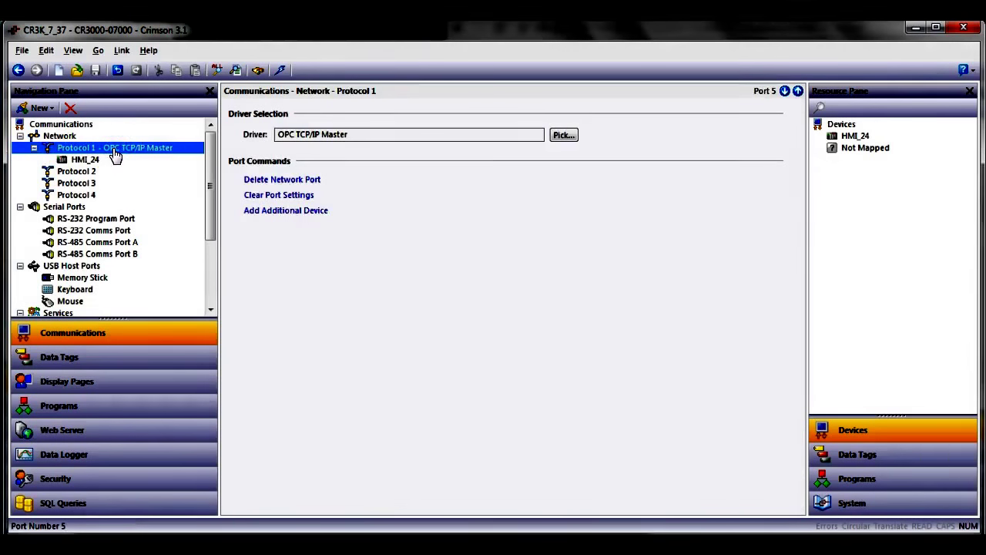
{"action": "left_click", "coordinate": [290, 213]}
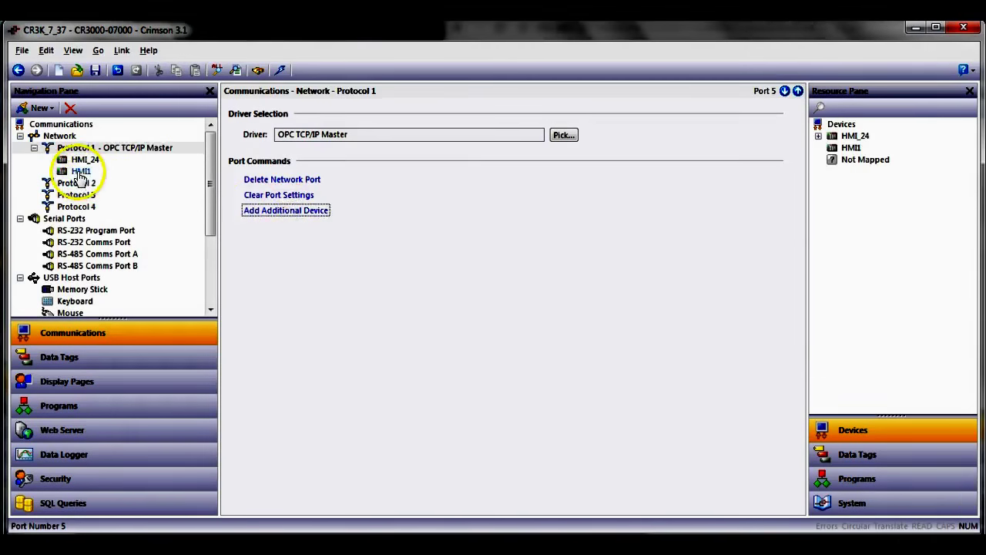
{"action": "left_click", "coordinate": [81, 172]}
{"action": "left_click", "coordinate": [81, 172]}
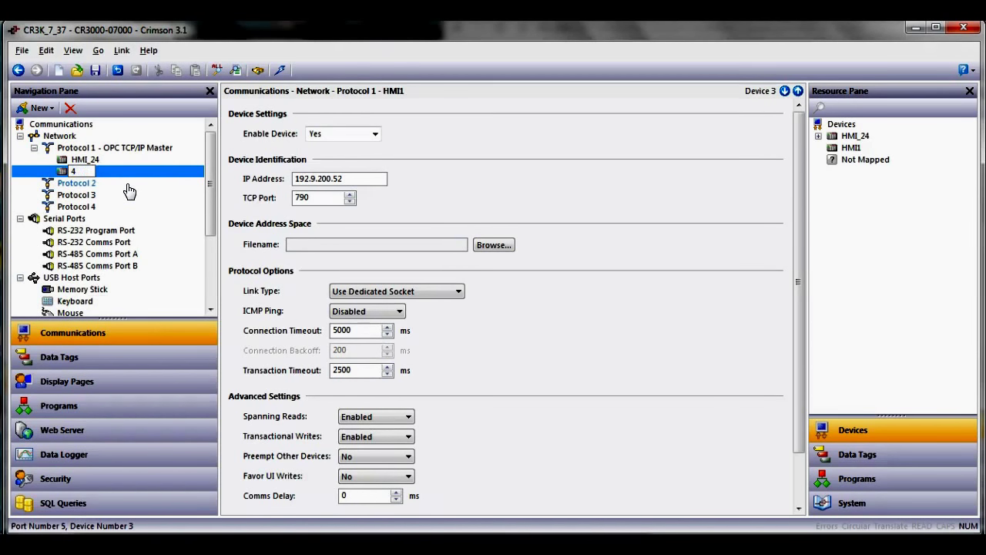
{"action": "key", "text": "Return"}
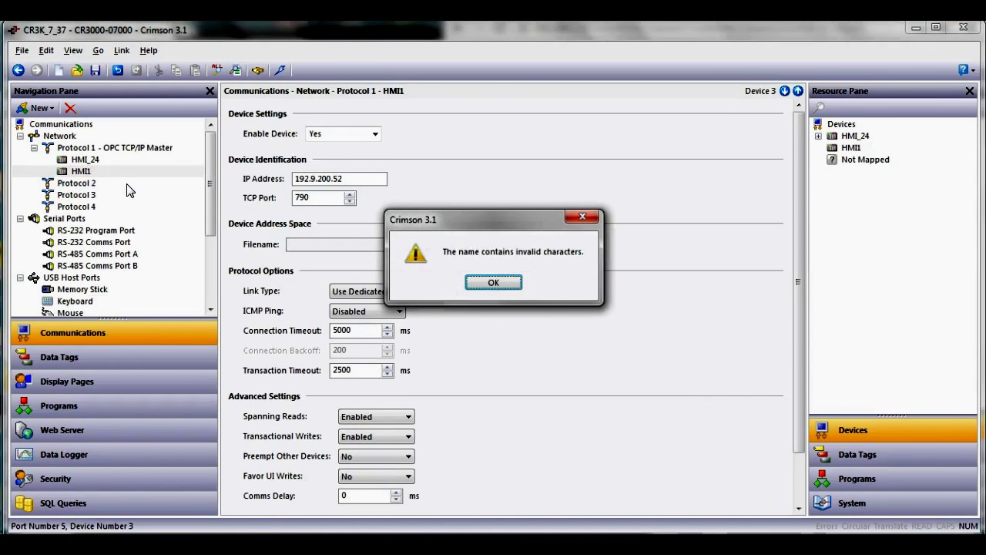
{"action": "left_click", "coordinate": [493, 283]}
{"action": "left_click", "coordinate": [82, 171]}
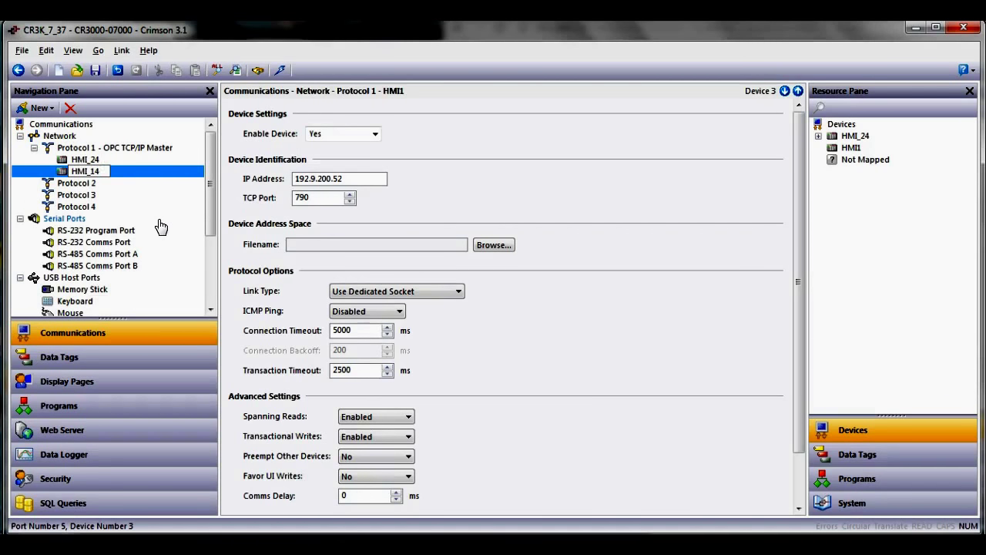
{"action": "key", "text": "Return"}
Step: Set the HMI_14 device's IP address to 192.168.1.14 and load CR1K_4_14 as its device address space file
{"action": "left_click", "coordinate": [351, 179]}
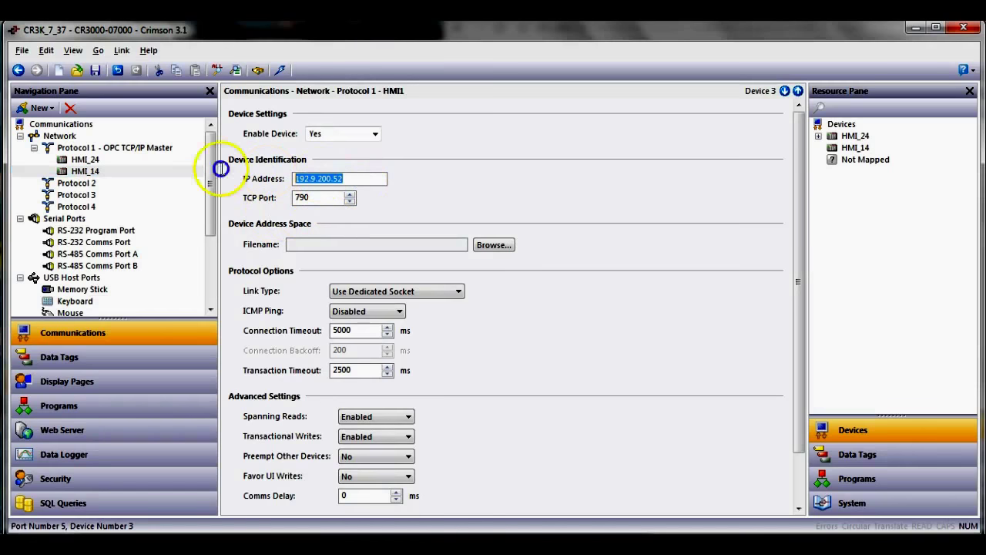
{"action": "type", "text": "19"}
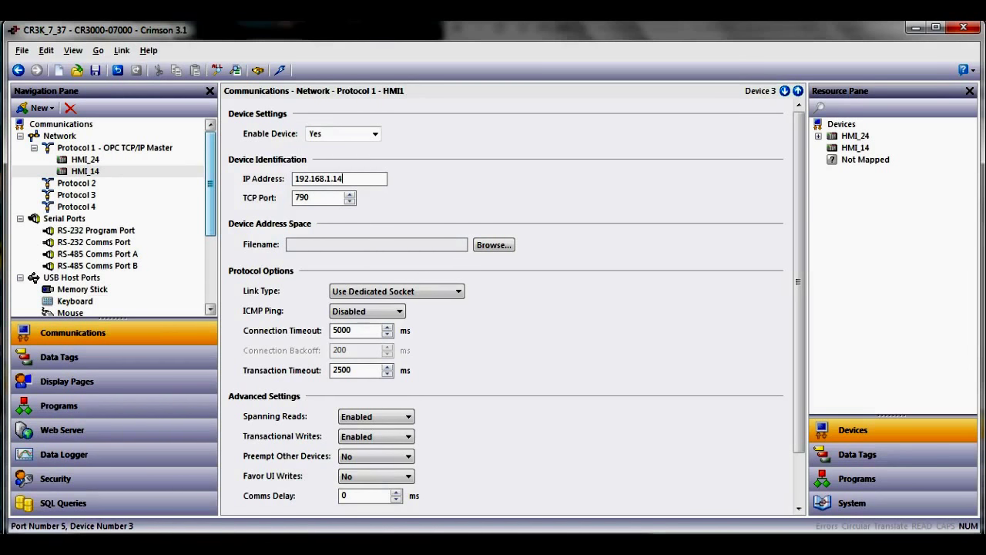
{"action": "key", "text": "Return"}
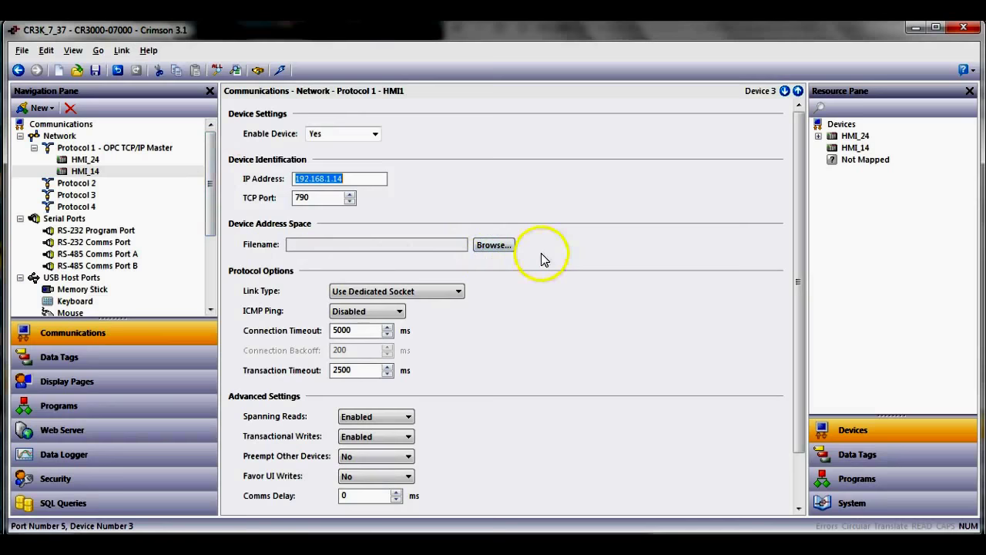
{"action": "left_click", "coordinate": [503, 245]}
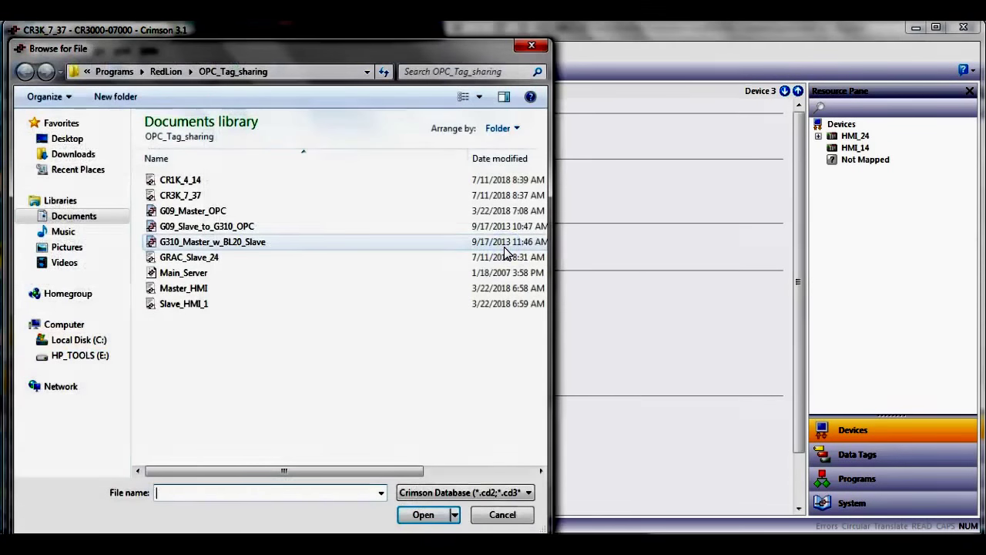
{"action": "left_click", "coordinate": [197, 180]}
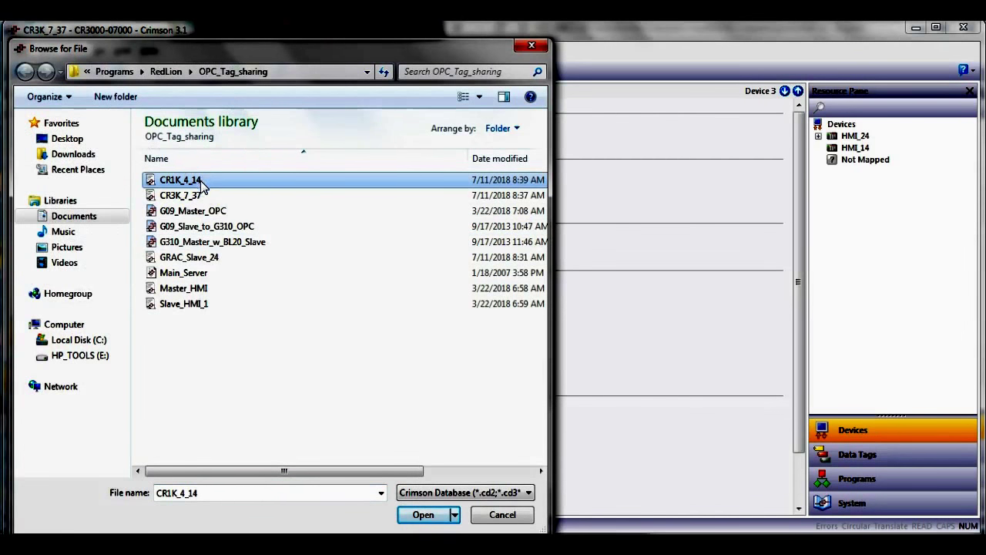
{"action": "left_click", "coordinate": [425, 515]}
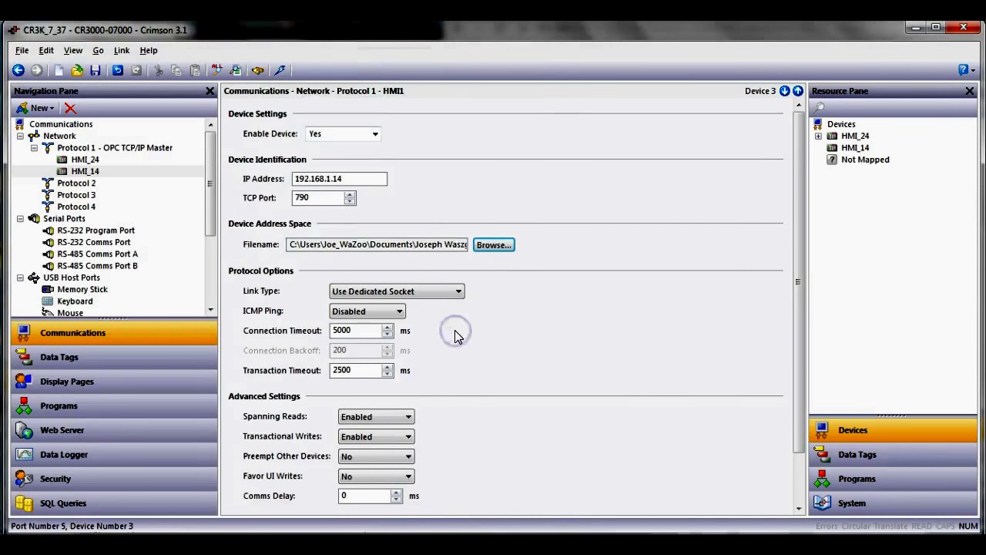
Step: Create a data tag folder named FourInch_HMI below the existing tags
{"action": "left_click", "coordinate": [131, 359]}
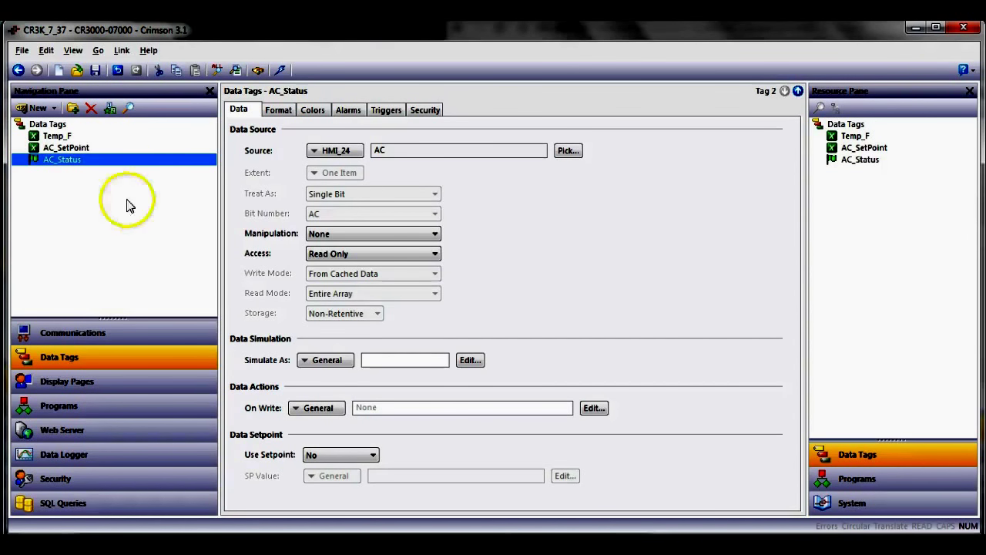
{"action": "left_click", "coordinate": [73, 109]}
{"action": "left_click", "coordinate": [45, 175]}
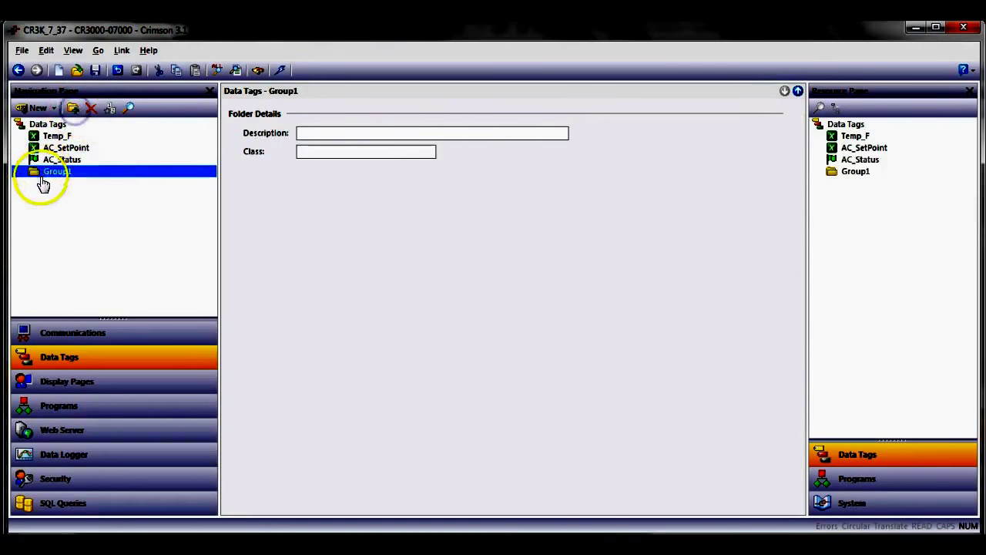
{"action": "type", "text": "Fan"}
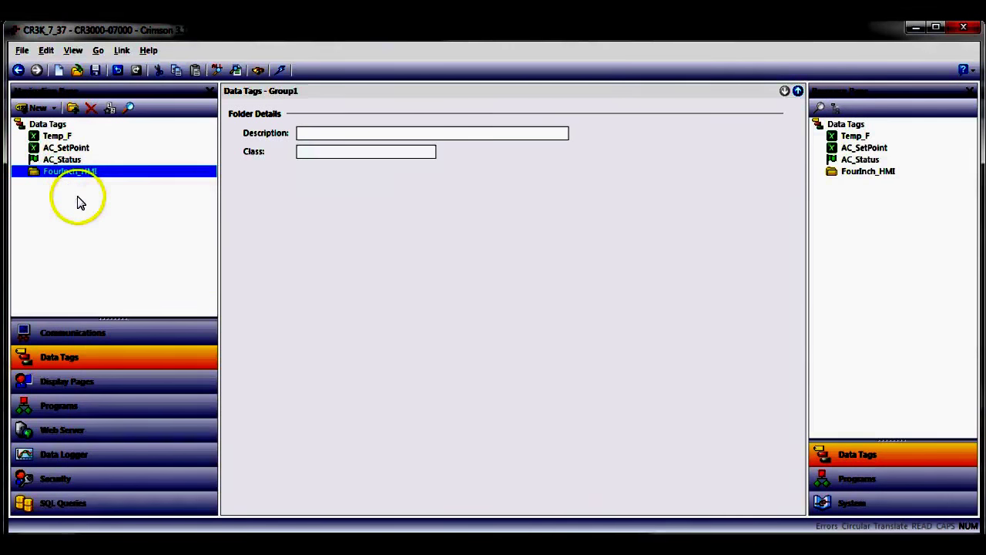
Step: Add the numeric tags Casino and MyNumber and the flag tag Relay inside the FourInch_HMI folder
{"action": "left_click", "coordinate": [30, 109]}
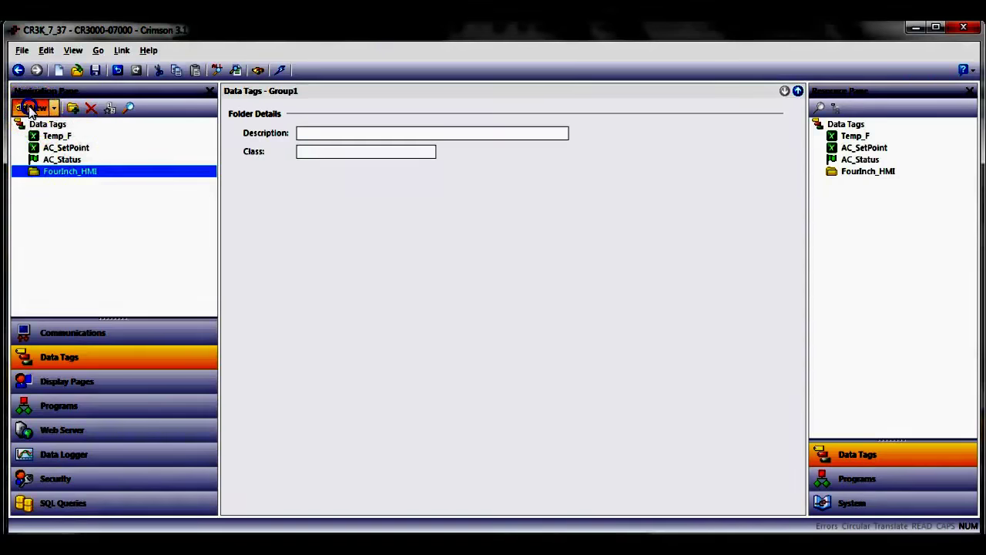
{"action": "left_click", "coordinate": [73, 184]}
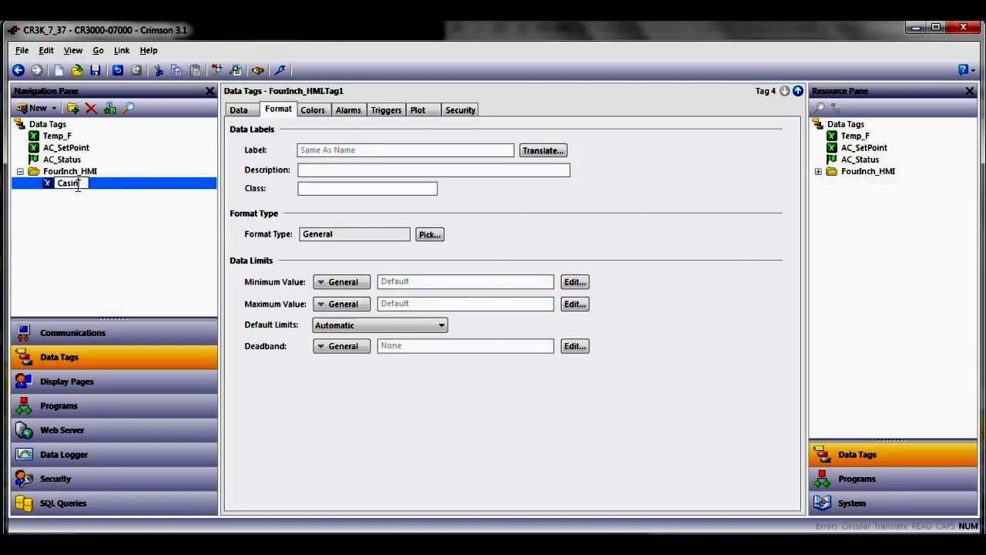
{"action": "left_click", "coordinate": [35, 108]}
{"action": "left_click", "coordinate": [69, 195]}
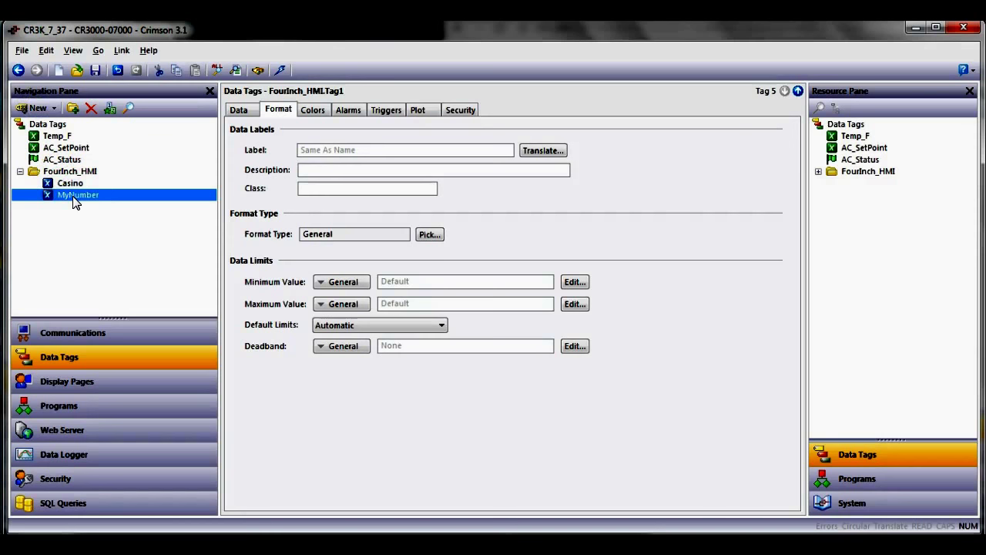
{"action": "left_click", "coordinate": [51, 109]}
{"action": "left_click", "coordinate": [51, 143]}
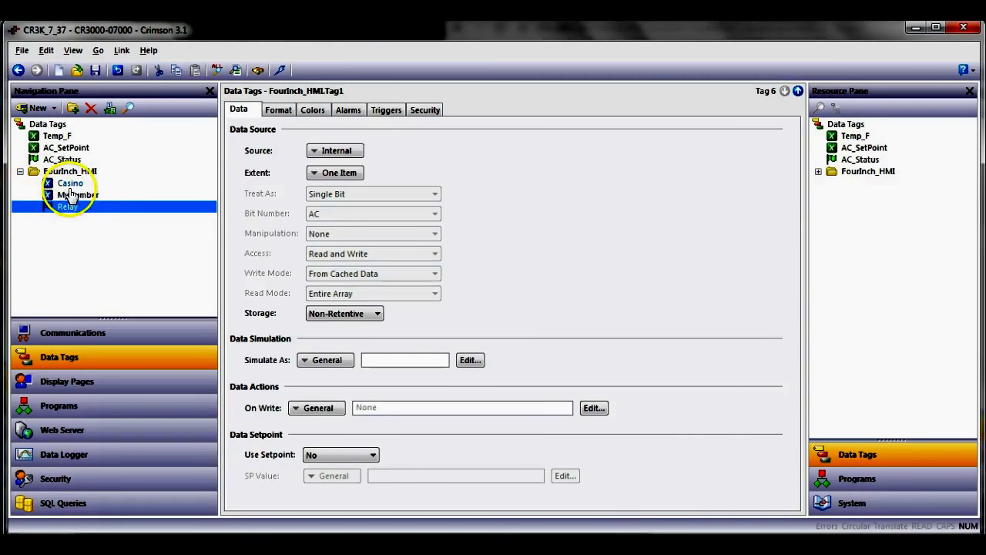
Step: Map the FourInch_HMI Casino tag to the Casino item of device HMI_14 and set its access to Read Only
{"action": "left_click", "coordinate": [70, 183]}
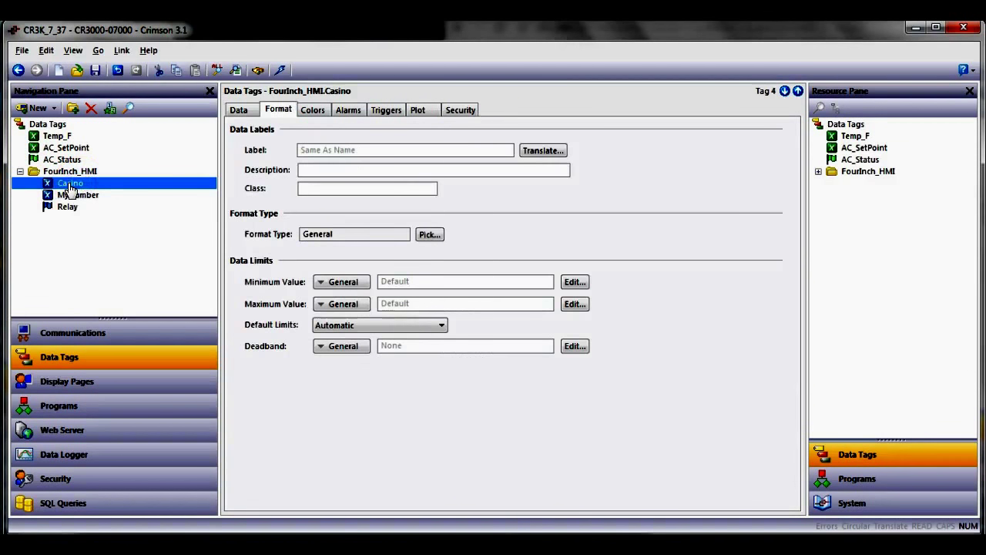
{"action": "left_click", "coordinate": [239, 109]}
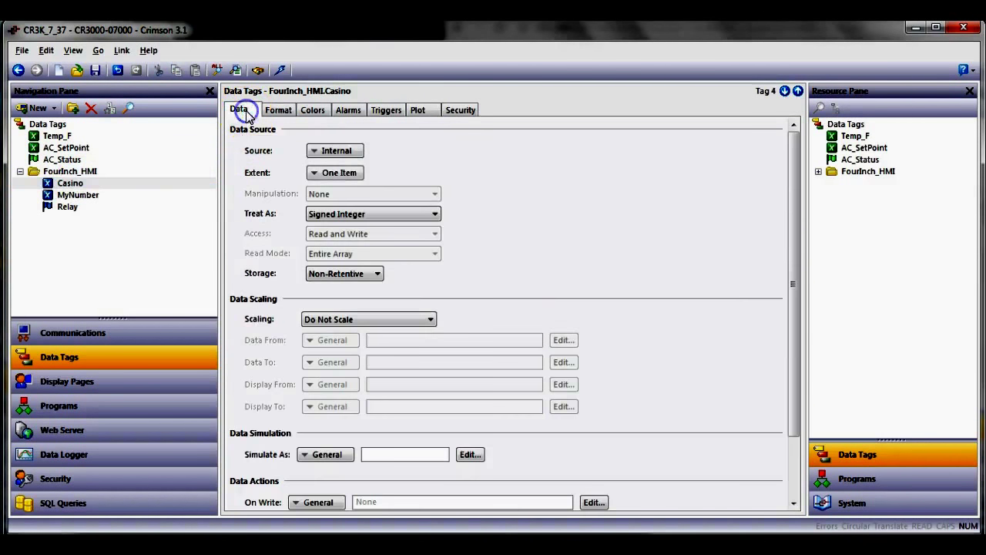
{"action": "left_click", "coordinate": [326, 153]}
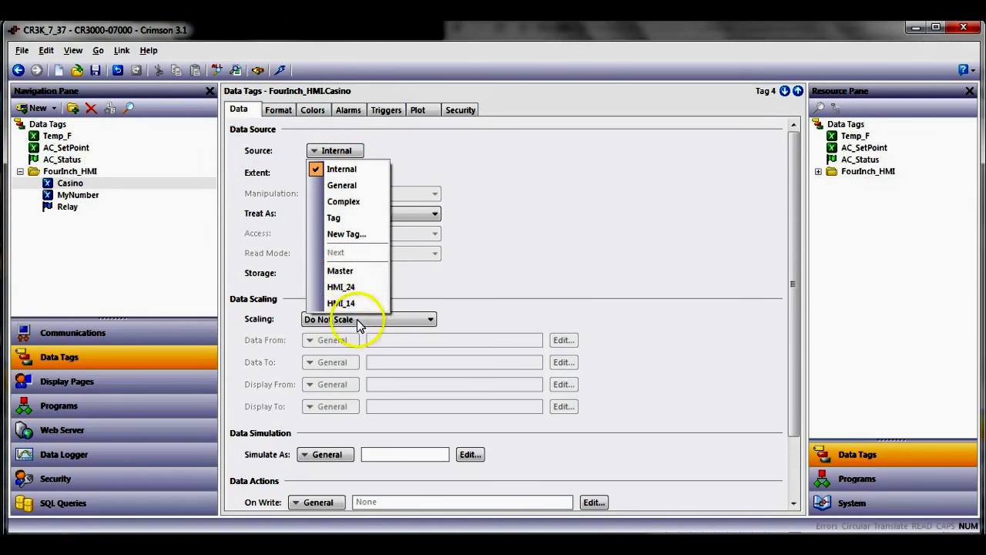
{"action": "left_click", "coordinate": [354, 302]}
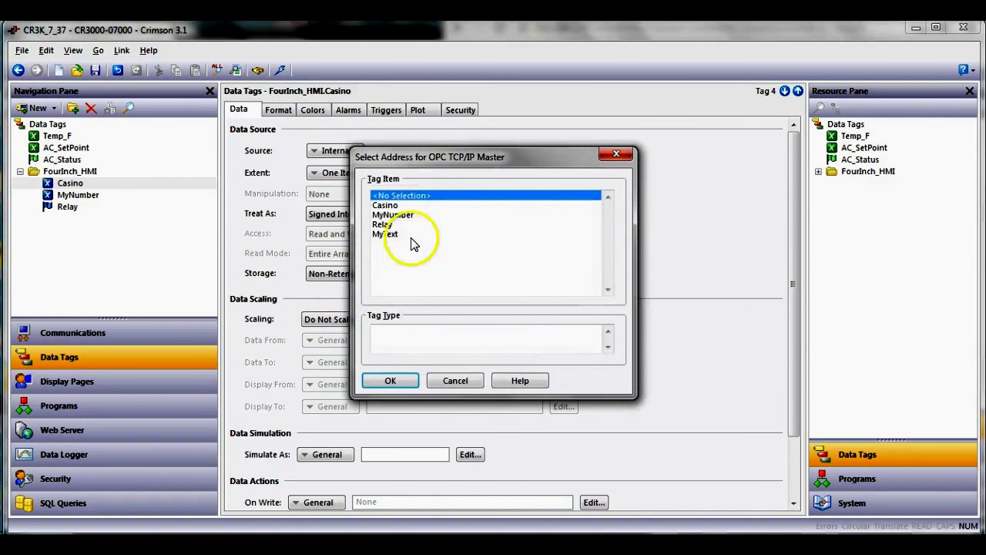
{"action": "left_click", "coordinate": [393, 206]}
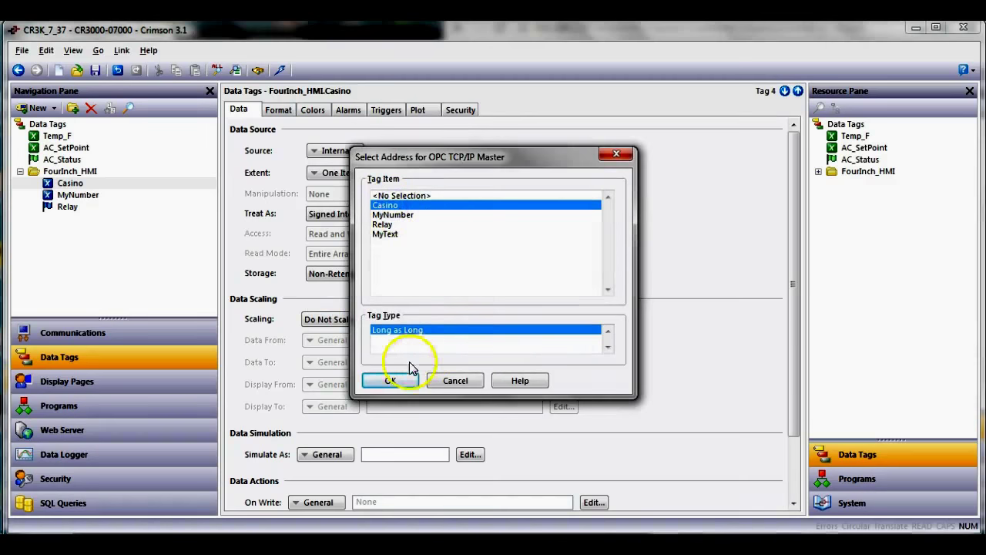
{"action": "left_click", "coordinate": [390, 380]}
{"action": "left_click", "coordinate": [398, 239]}
{"action": "left_click", "coordinate": [385, 269]}
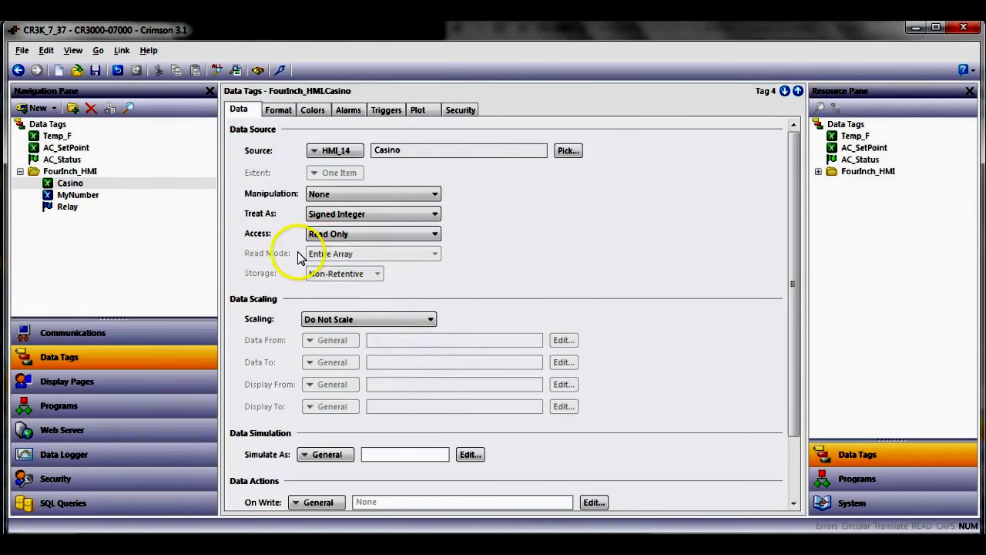
Step: Map the FourInch_HMI MyNumber tag to the MyNumber item of device HMI_14
{"action": "left_click", "coordinate": [94, 202]}
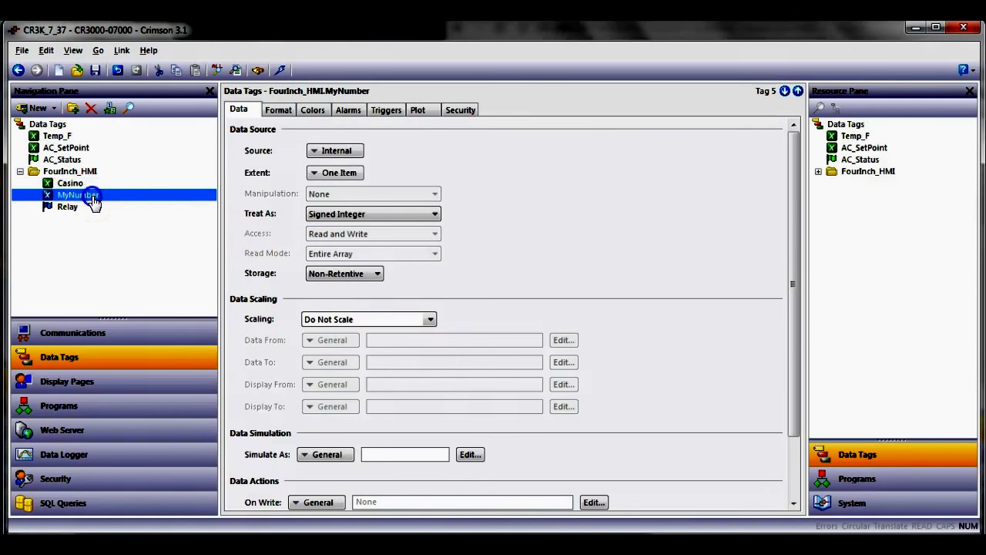
{"action": "left_click", "coordinate": [332, 150]}
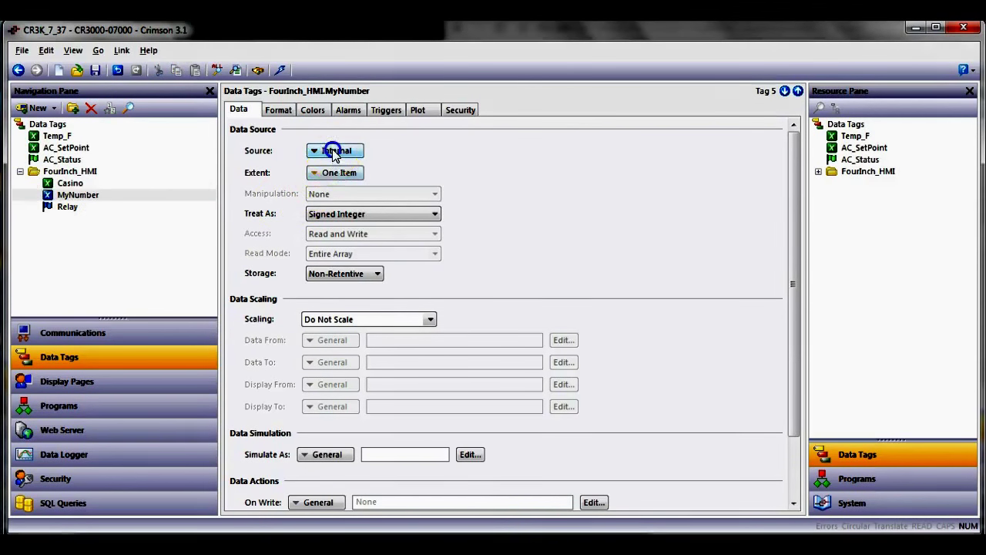
{"action": "left_click", "coordinate": [357, 303]}
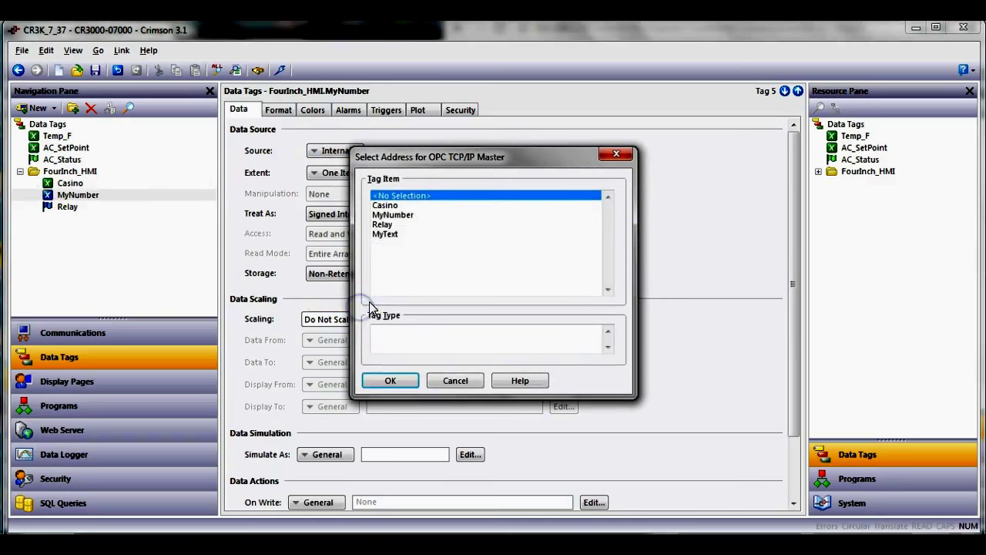
{"action": "left_click", "coordinate": [397, 214]}
{"action": "left_click", "coordinate": [391, 379]}
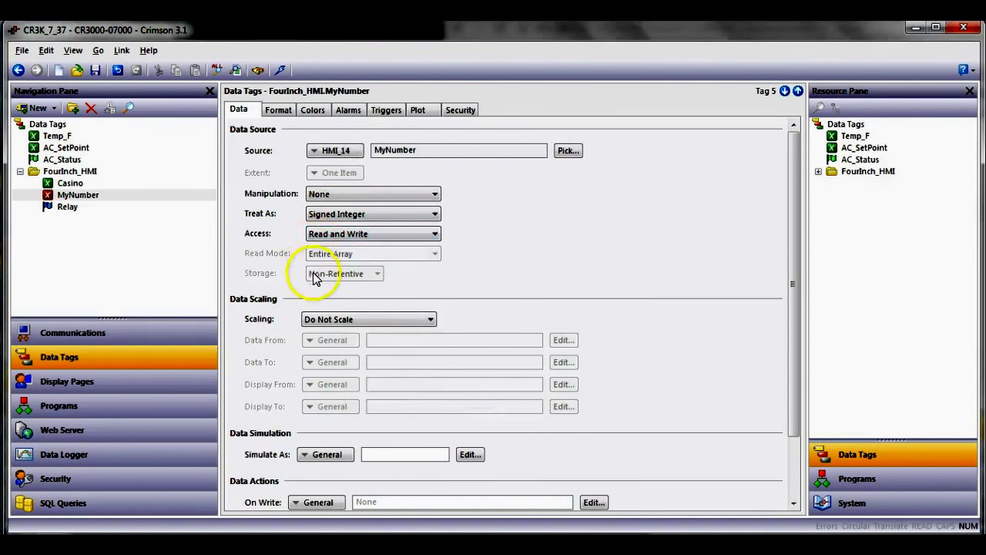
Step: Map the FourInch_HMI Relay flag tag to the Relay item of device HMI_14
{"action": "left_click", "coordinate": [68, 209]}
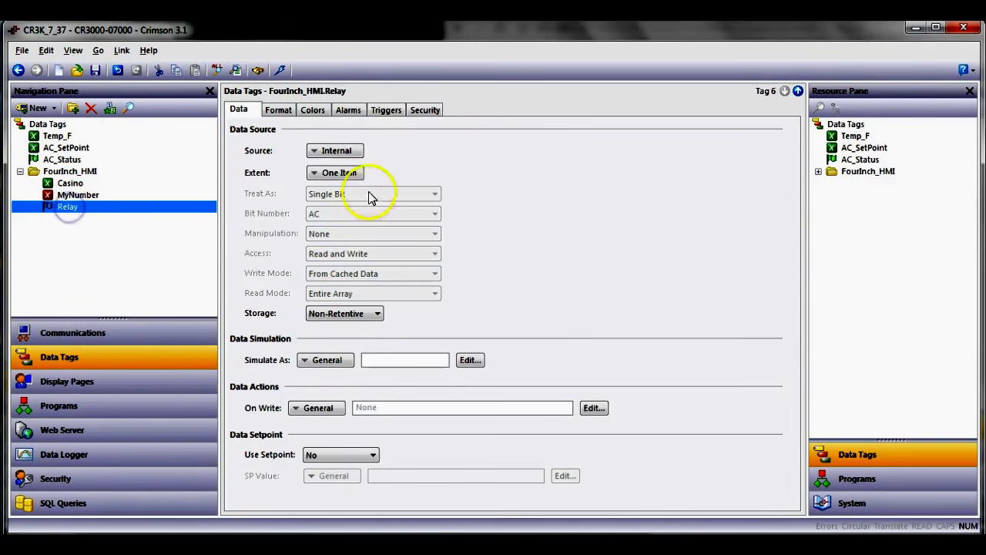
{"action": "left_click", "coordinate": [357, 151]}
{"action": "left_click", "coordinate": [345, 303]}
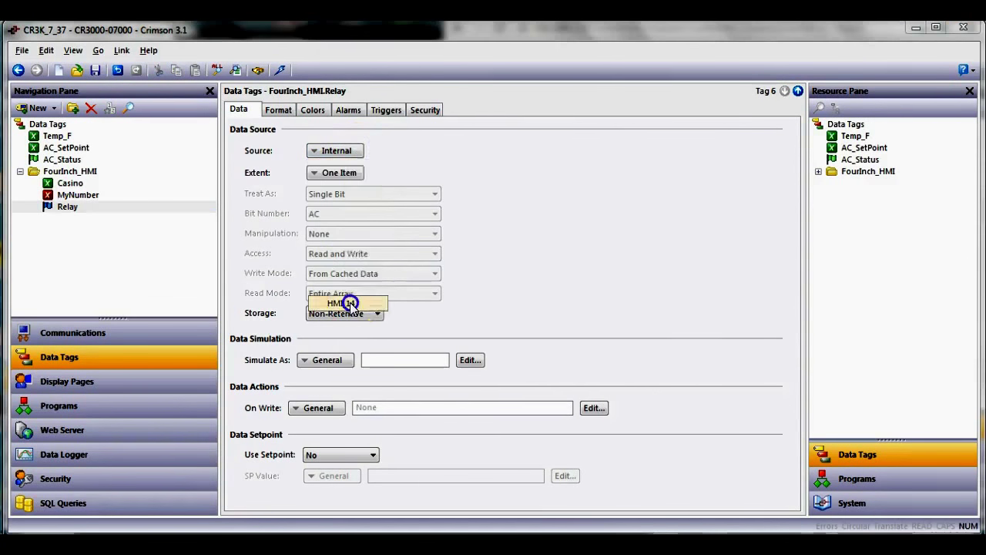
{"action": "left_click", "coordinate": [384, 224]}
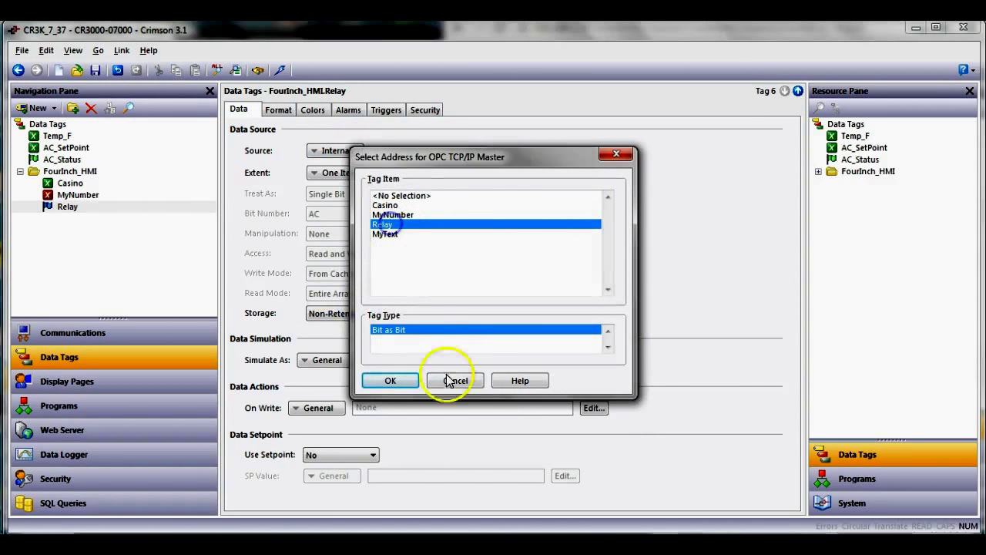
{"action": "left_click", "coordinate": [390, 380]}
{"action": "left_click", "coordinate": [495, 273]}
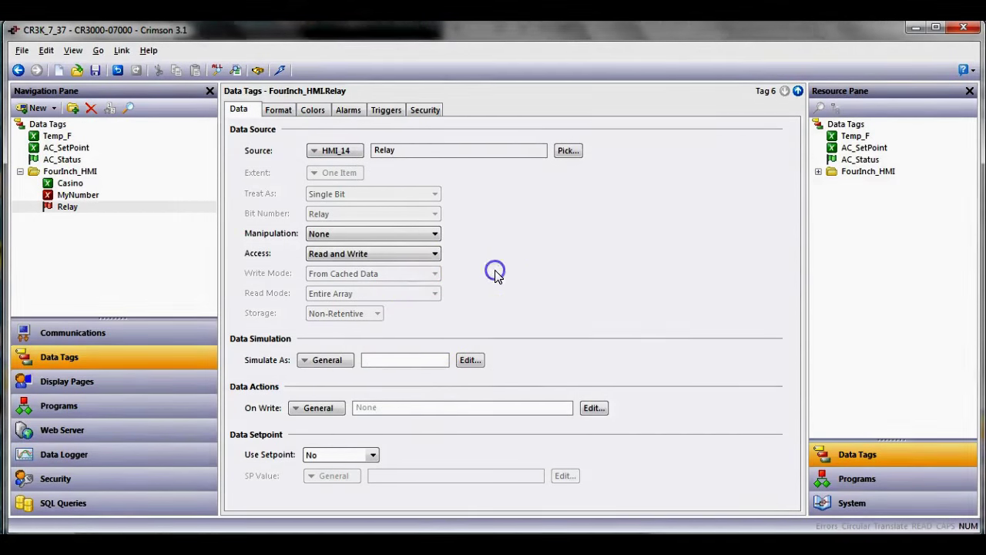
Step: Place the whole FourInch_HMI tag folder as data boxes on display page Page1, beside the existing temperature and AC readings
{"action": "left_click", "coordinate": [62, 389]}
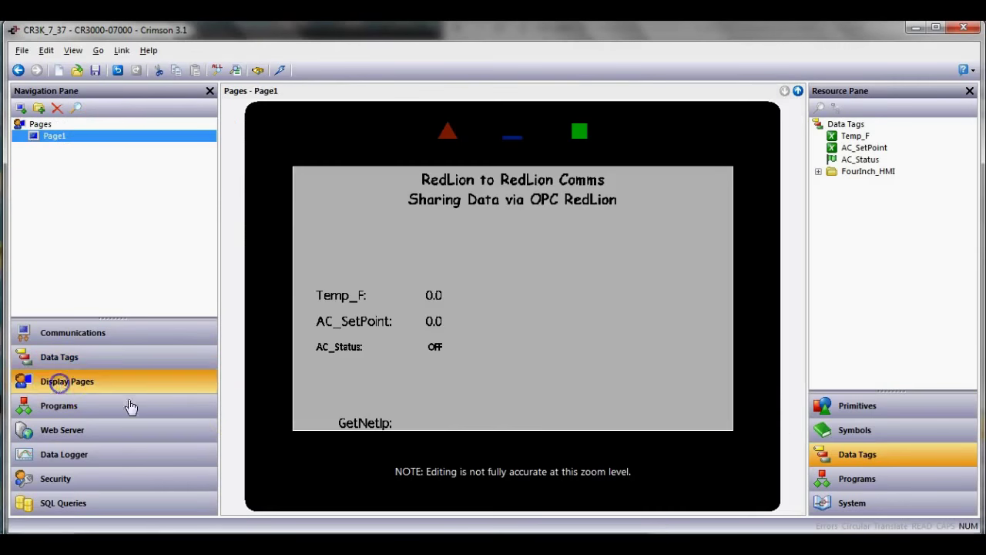
{"action": "left_click", "coordinate": [529, 367]}
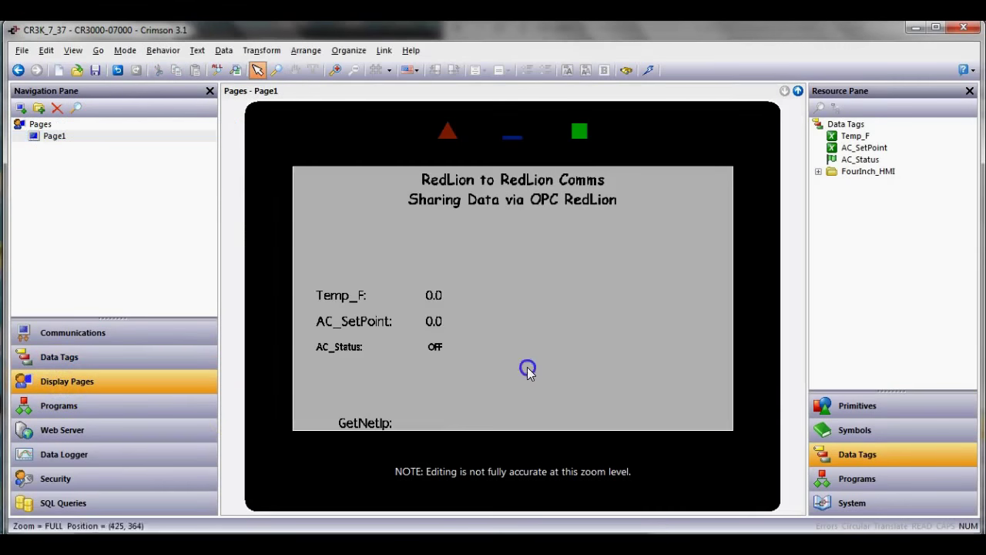
{"action": "left_click_drag", "start_coordinate": [836, 173], "coordinate": [647, 368]}
{"action": "left_click", "coordinate": [679, 373]}
Step: Enlarge the font of the Casino, MyNumber and Relay data boxes, setting Relay to Hei 24 Regular
{"action": "left_click", "coordinate": [632, 294]}
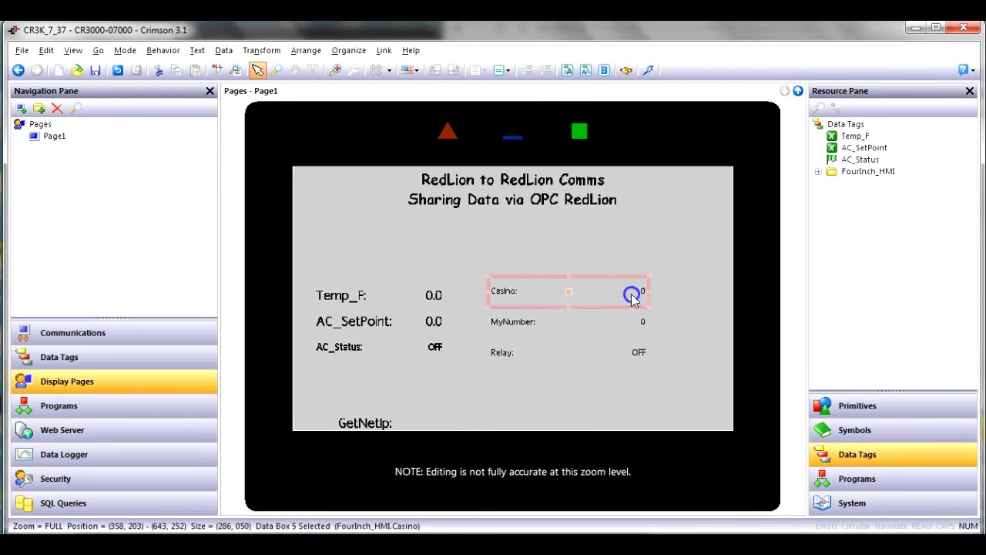
{"action": "left_click", "coordinate": [672, 293]}
{"action": "left_click", "coordinate": [639, 292]}
{"action": "left_click", "coordinate": [683, 278]}
{"action": "left_click", "coordinate": [645, 322]}
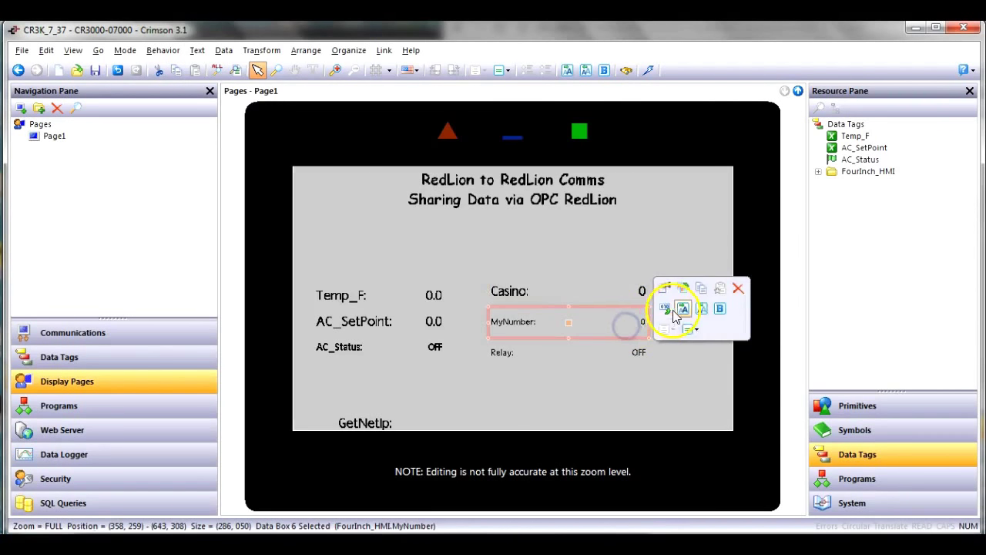
{"action": "left_click", "coordinate": [678, 308]}
{"action": "left_click", "coordinate": [631, 356]}
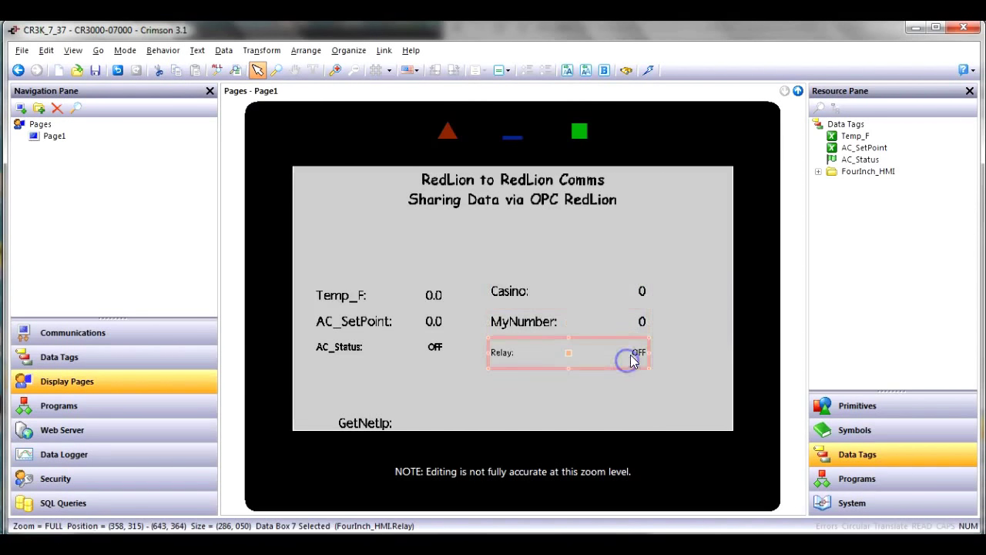
{"action": "left_click", "coordinate": [682, 341]}
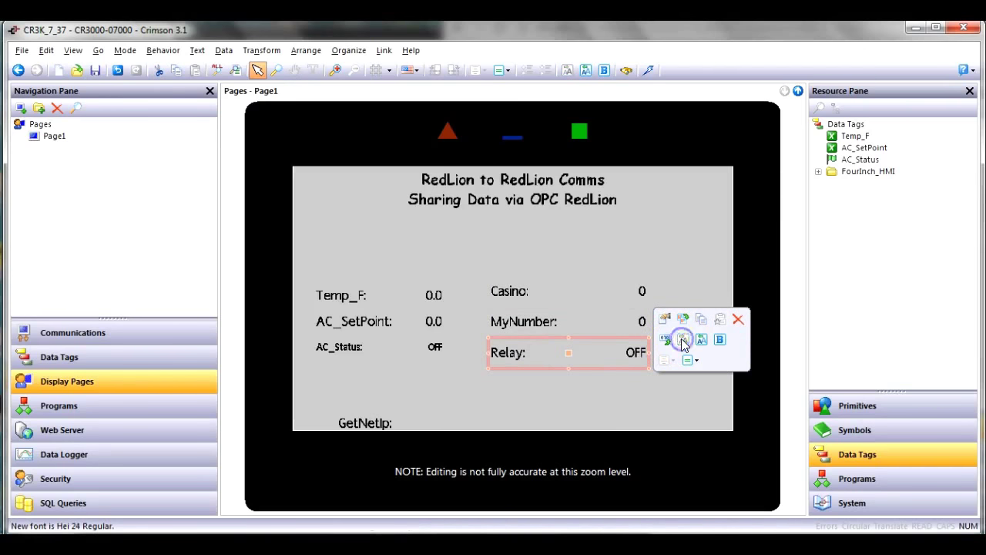
Step: Enable data entry for the MyNumber and Relay data boxes on Page1
{"action": "left_click", "coordinate": [624, 324]}
{"action": "left_click", "coordinate": [664, 309]}
{"action": "left_click", "coordinate": [629, 355]}
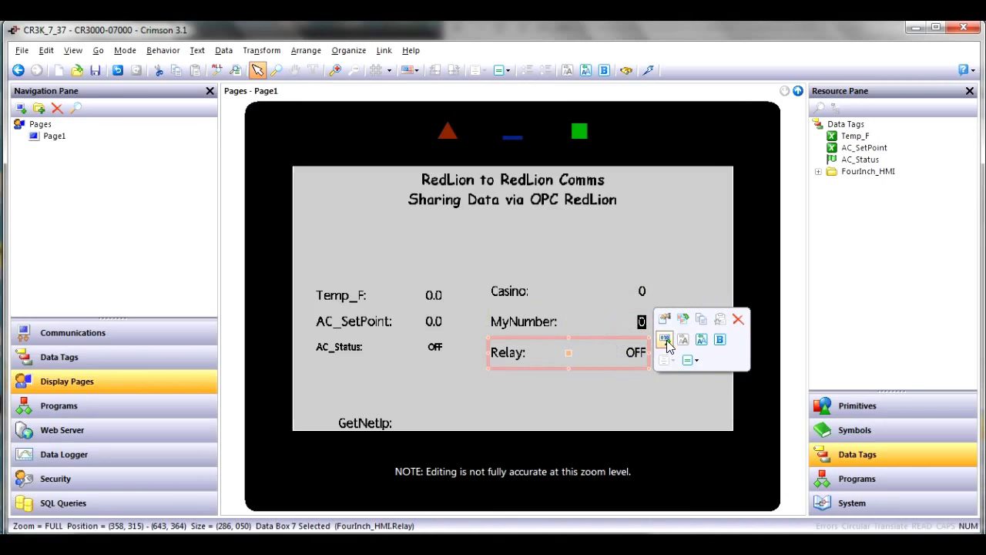
{"action": "left_click", "coordinate": [673, 387]}
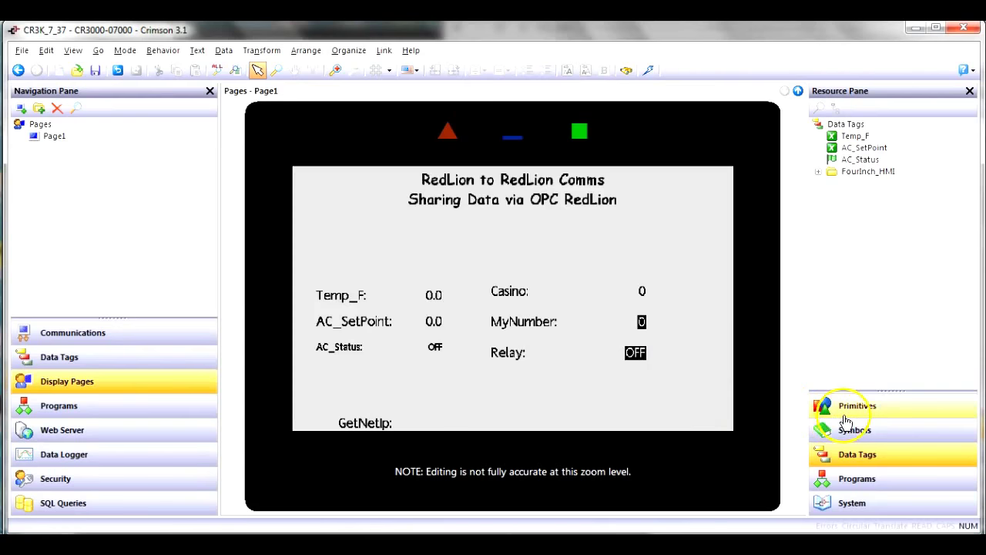
Step: Add a metal ON/OFF 2-state toggle beside the Casino, MyNumber and Relay boxes and stretch it to about 91 by 250
{"action": "left_click", "coordinate": [858, 419]}
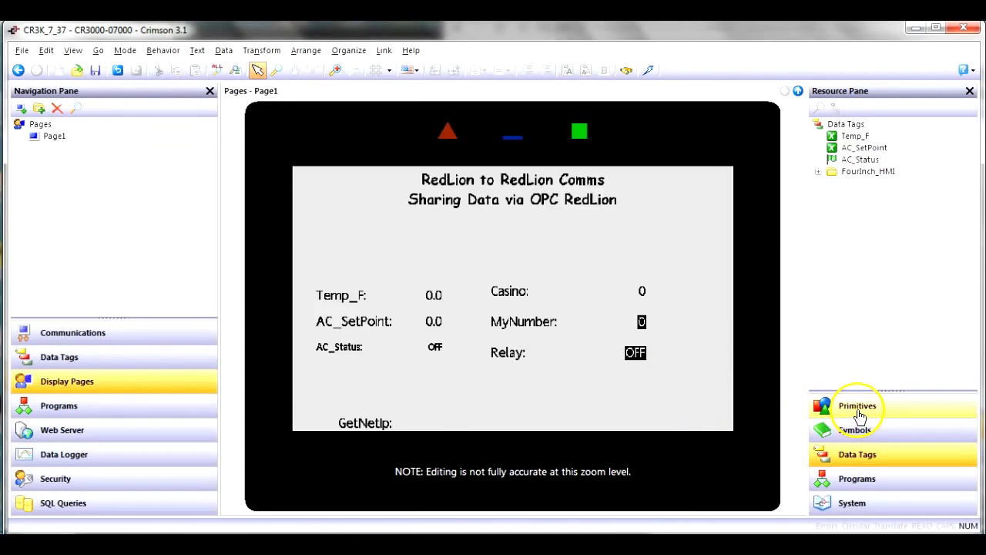
{"action": "left_click", "coordinate": [859, 415]}
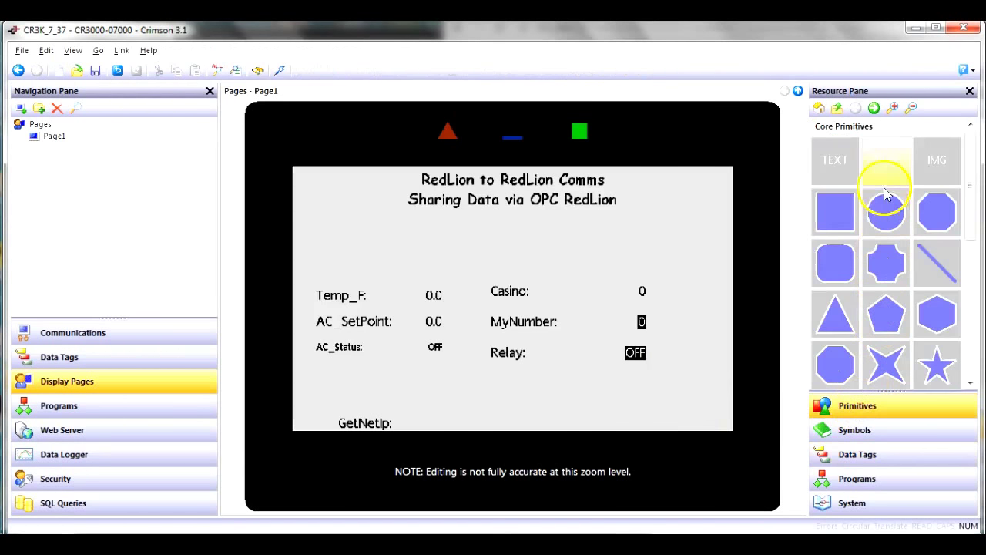
{"action": "left_click", "coordinate": [819, 108]}
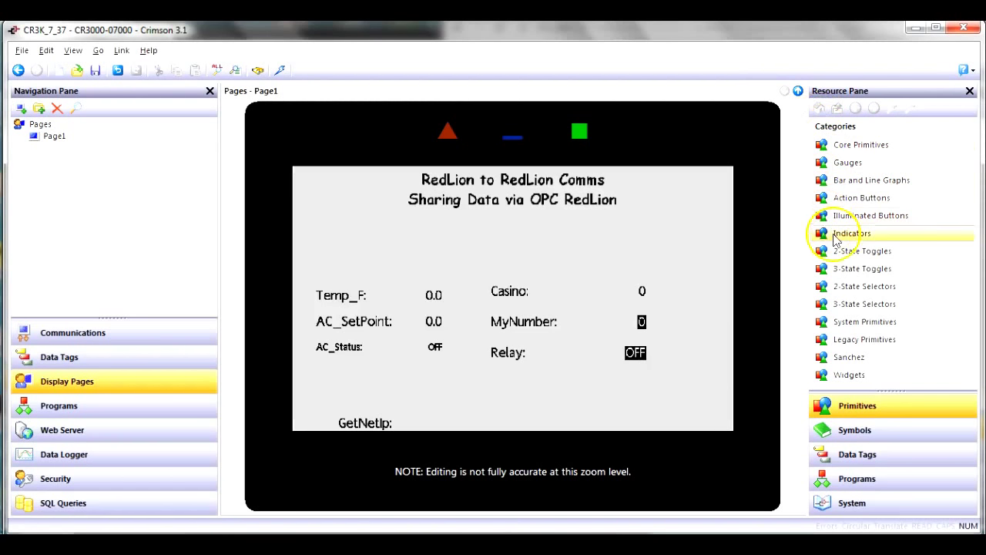
{"action": "left_click", "coordinate": [885, 259]}
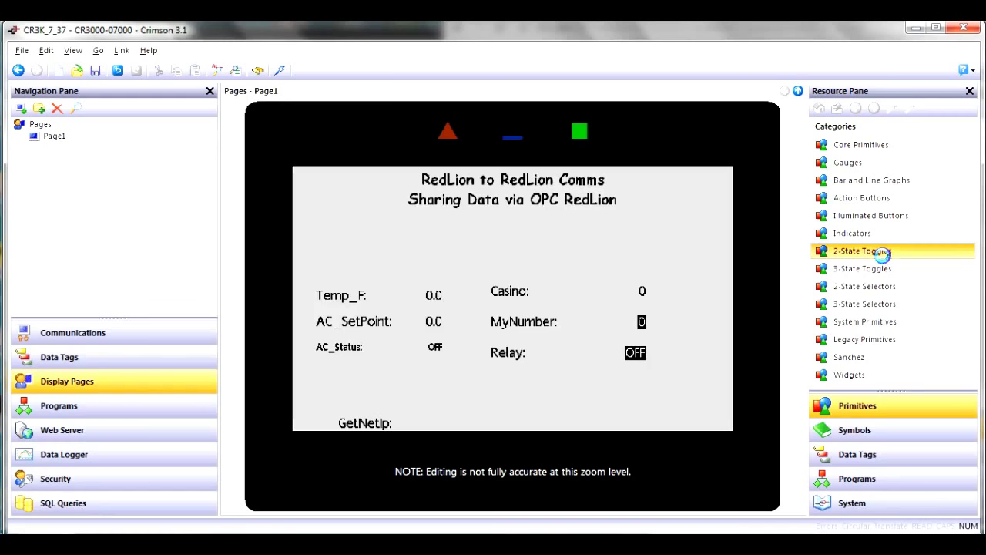
{"action": "left_click_drag", "start_coordinate": [837, 310], "coordinate": [706, 355]}
{"action": "left_click", "coordinate": [698, 359]}
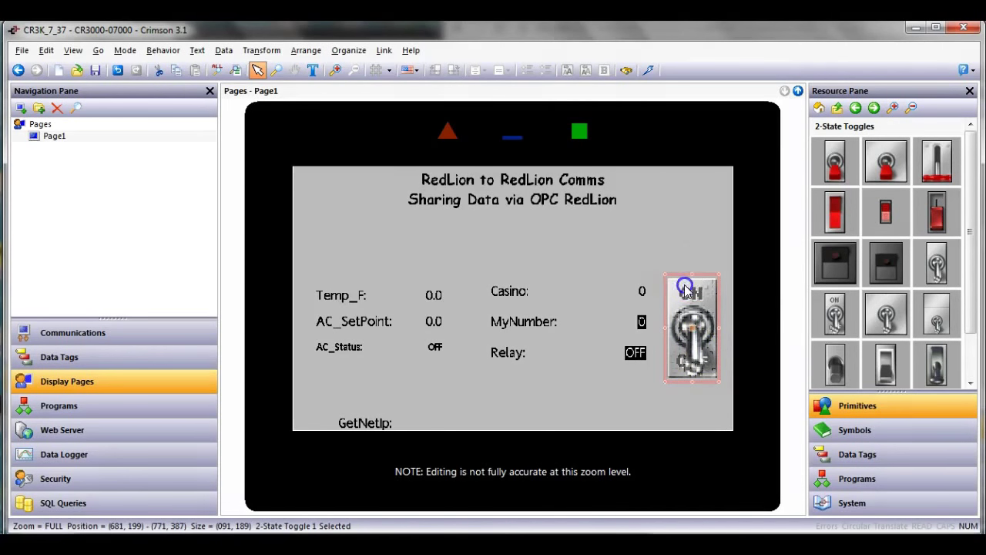
{"action": "left_click_drag", "start_coordinate": [693, 269], "coordinate": [698, 243]}
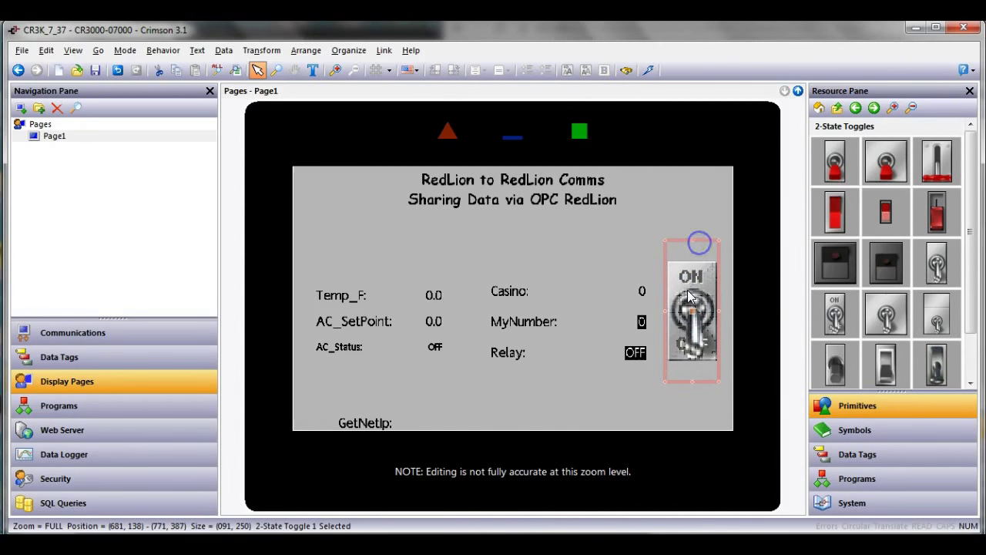
Step: Set the toggle switch's Maintain Aspect to No and link its value to the FourInch_HMI.Relay tag
{"action": "double_click", "coordinate": [690, 296]}
{"action": "left_click", "coordinate": [290, 300]}
{"action": "left_click", "coordinate": [286, 316]}
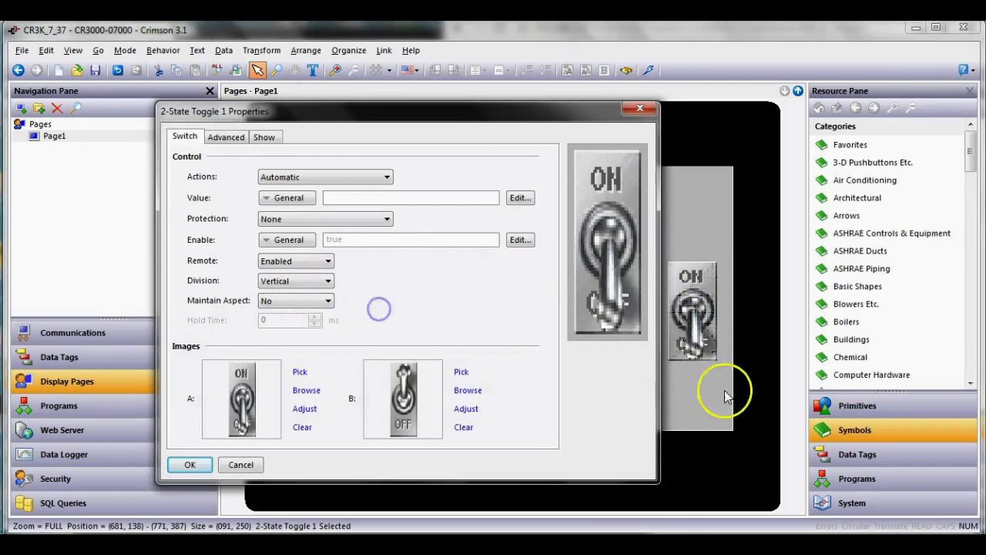
{"action": "left_click", "coordinate": [871, 456]}
{"action": "left_click", "coordinate": [824, 171]}
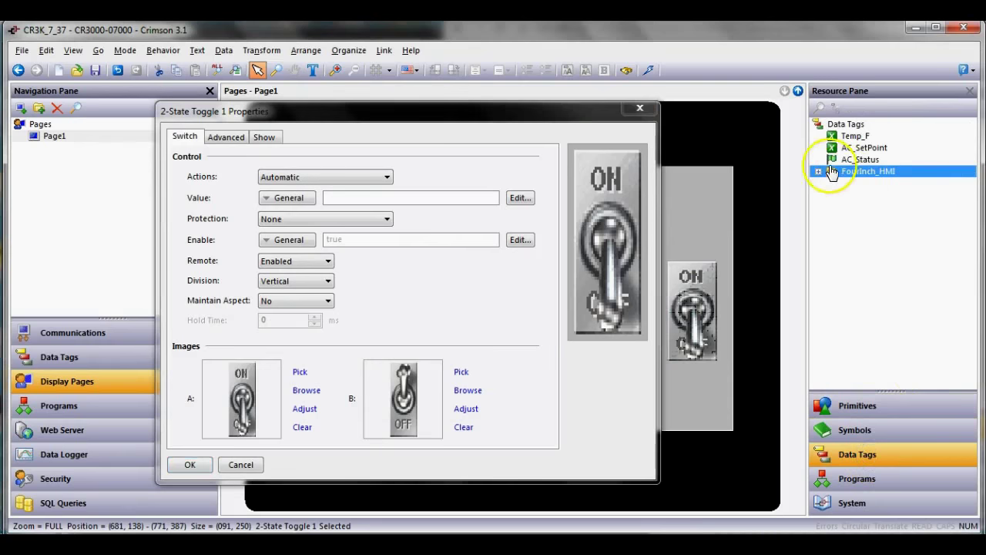
{"action": "left_click", "coordinate": [818, 171]}
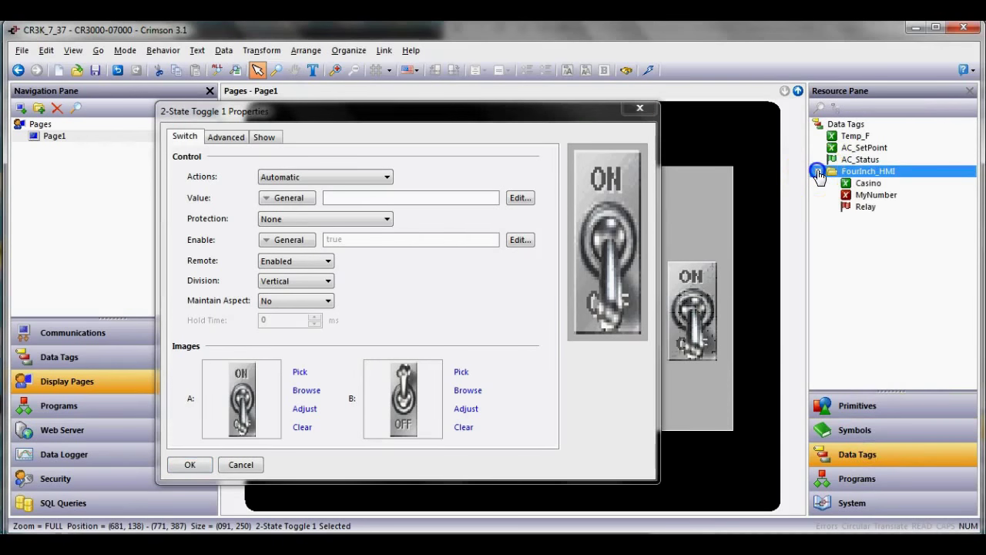
{"action": "left_click", "coordinate": [865, 210]}
{"action": "left_click_drag", "start_coordinate": [770, 192], "coordinate": [364, 198]}
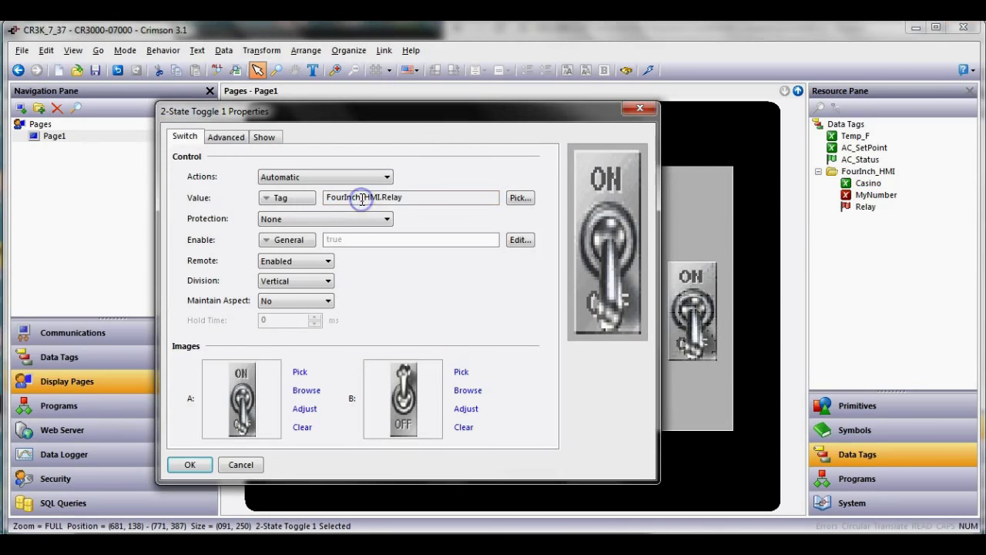
{"action": "left_click", "coordinate": [188, 465]}
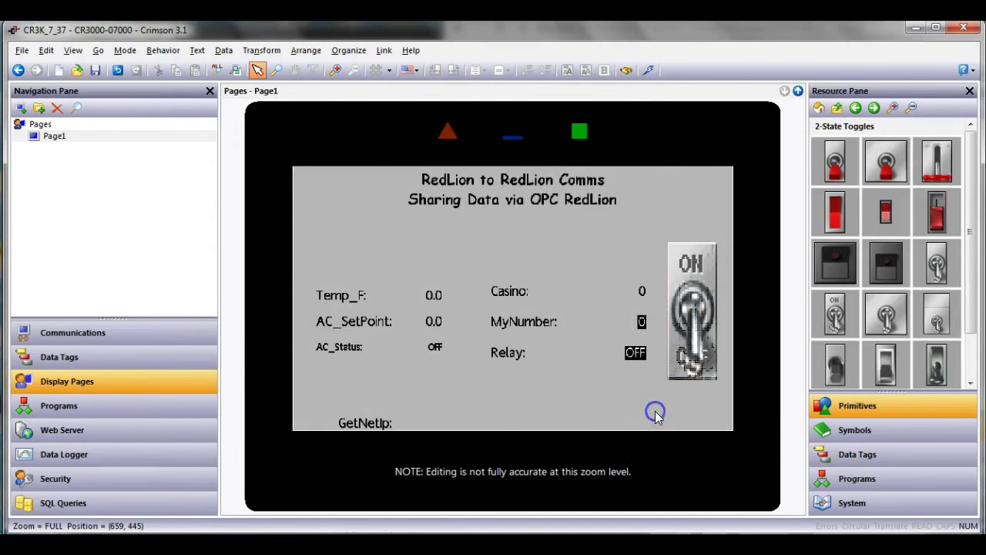
Step: Save the CR3K_7_37 database and switch to the browser showing the master's remote web view at 192.168.1.37
{"action": "left_click", "coordinate": [96, 69]}
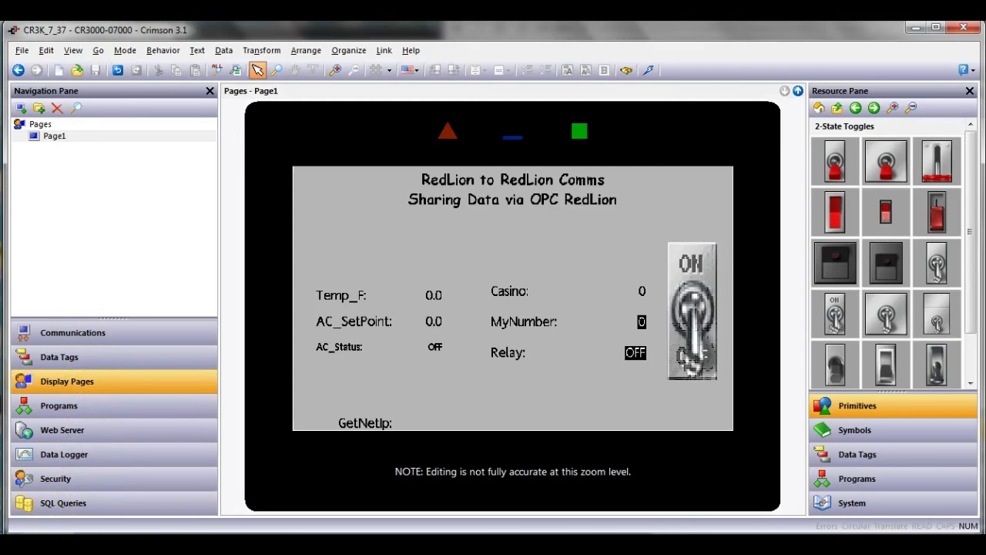
{"action": "left_click", "coordinate": [301, 511]}
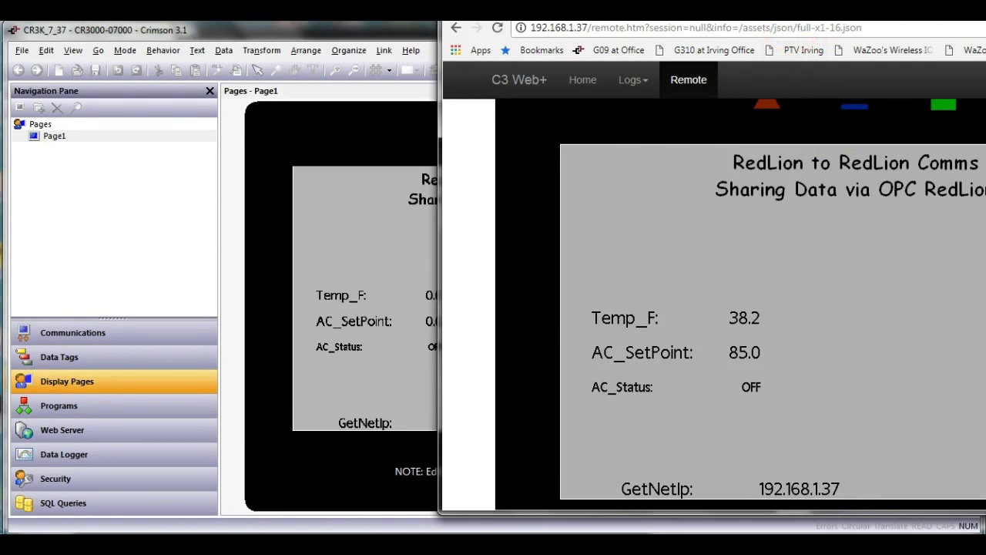
Step: Return from the browser to the CR3K_7_37 database and download it to the master
{"action": "left_click_drag", "start_coordinate": [776, 2], "coordinate": [687, 28]}
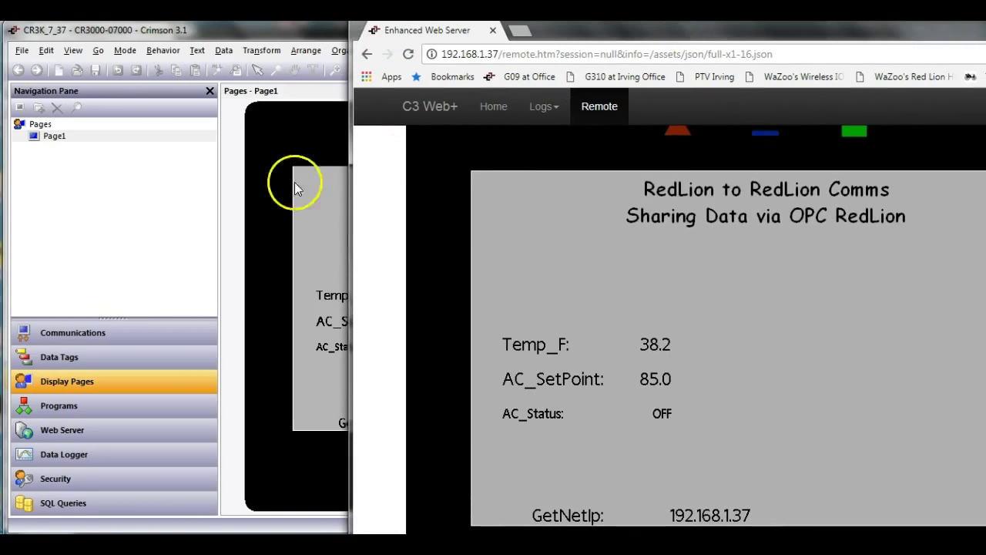
{"action": "left_click", "coordinate": [152, 181]}
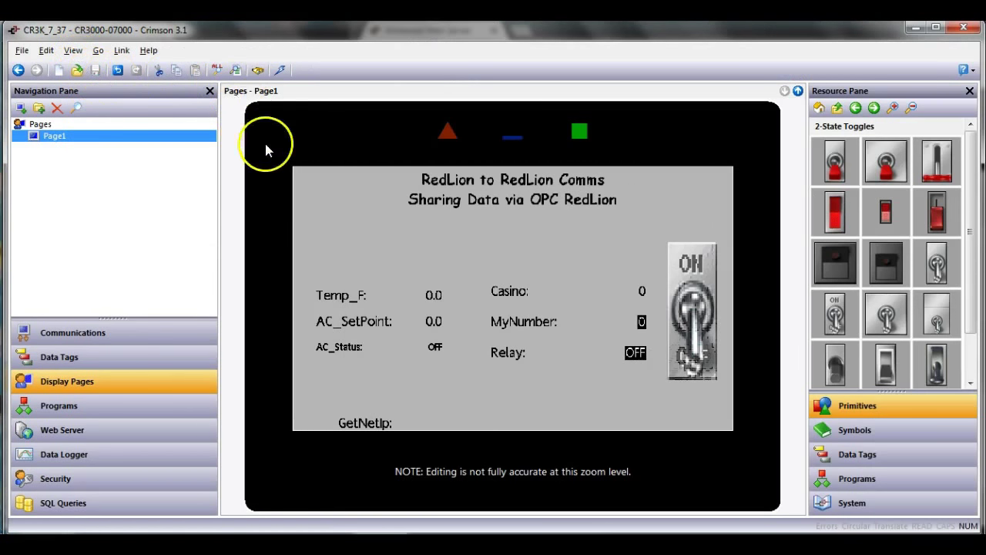
{"action": "left_click", "coordinate": [280, 70]}
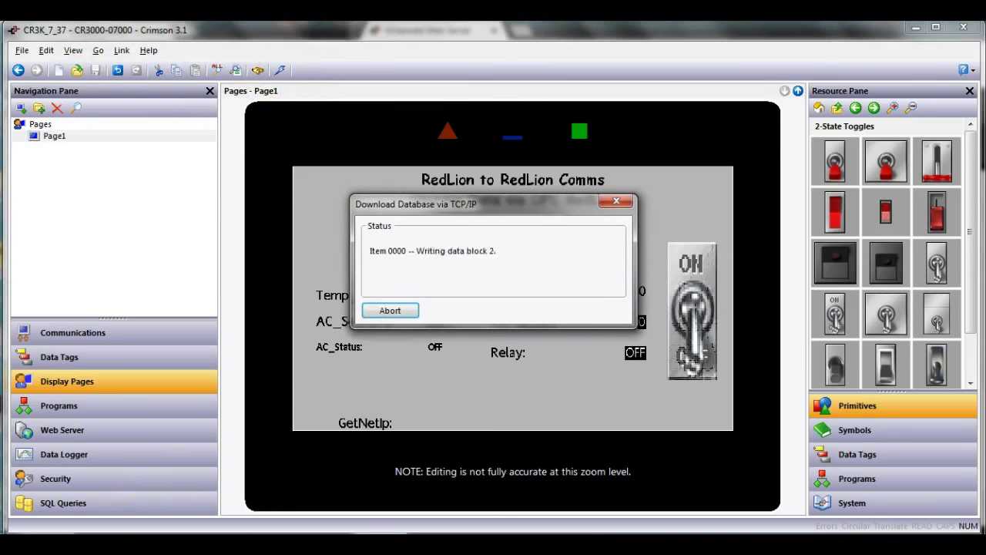
Step: Switch to the browser with the master's remote view and move its window so all the Page1 data boxes and the toggle are visible
{"action": "mouse_move", "coordinate": [419, 522]}
{"action": "left_click", "coordinate": [316, 502]}
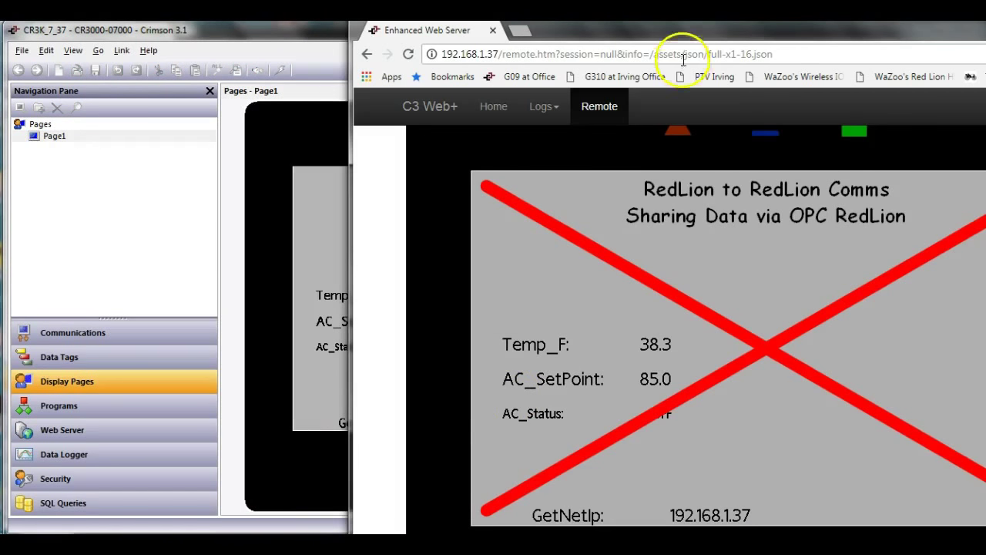
{"action": "left_click_drag", "start_coordinate": [683, 29], "coordinate": [556, 29]}
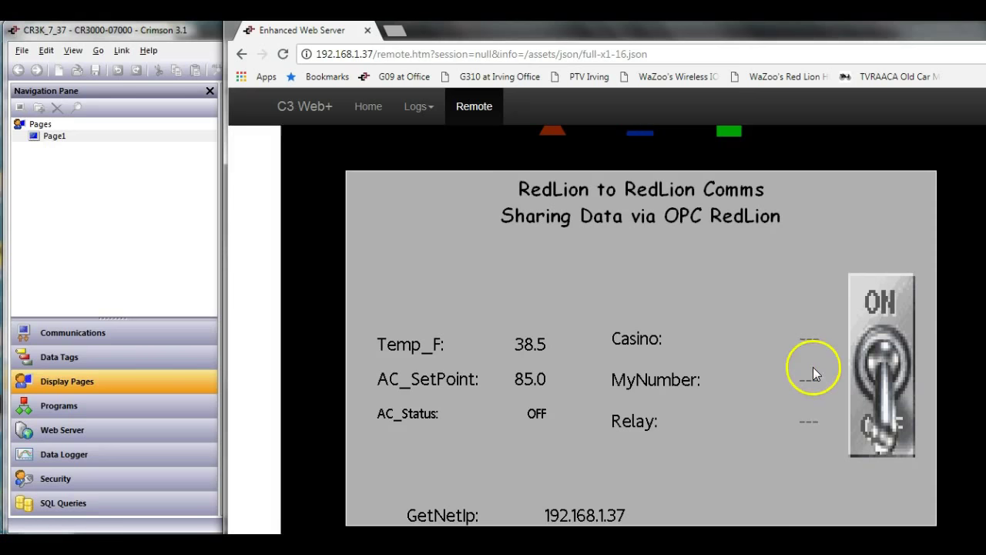
Step: Switch to the CR1K_4_14 database in Crimson 3.1 and try to download it to the slave
{"action": "mouse_move", "coordinate": [242, 546]}
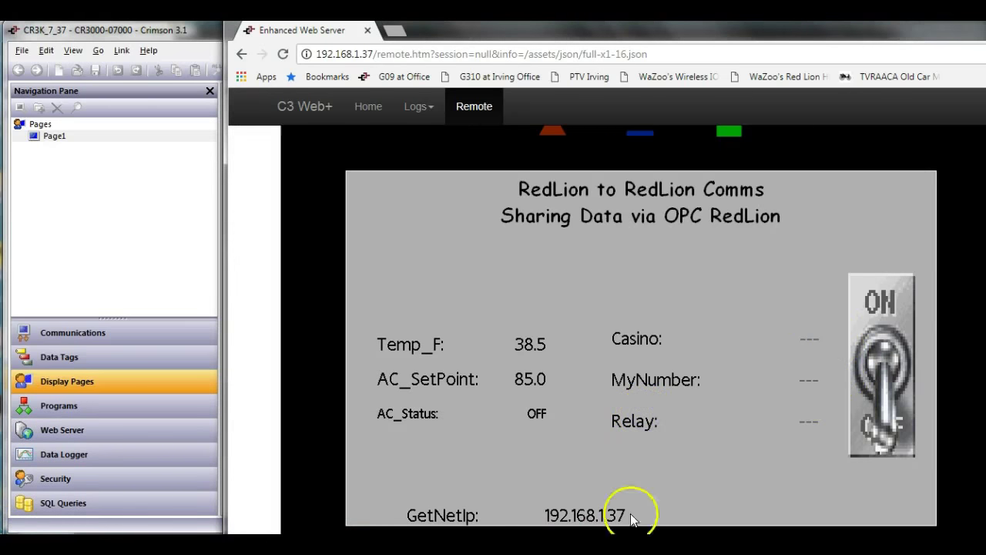
{"action": "left_click", "coordinate": [374, 508]}
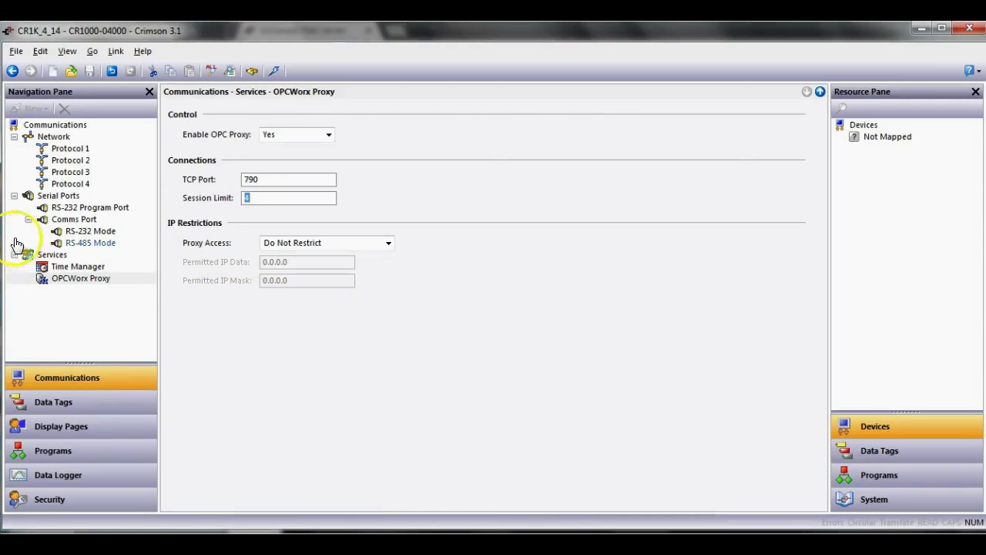
{"action": "left_click", "coordinate": [274, 71]}
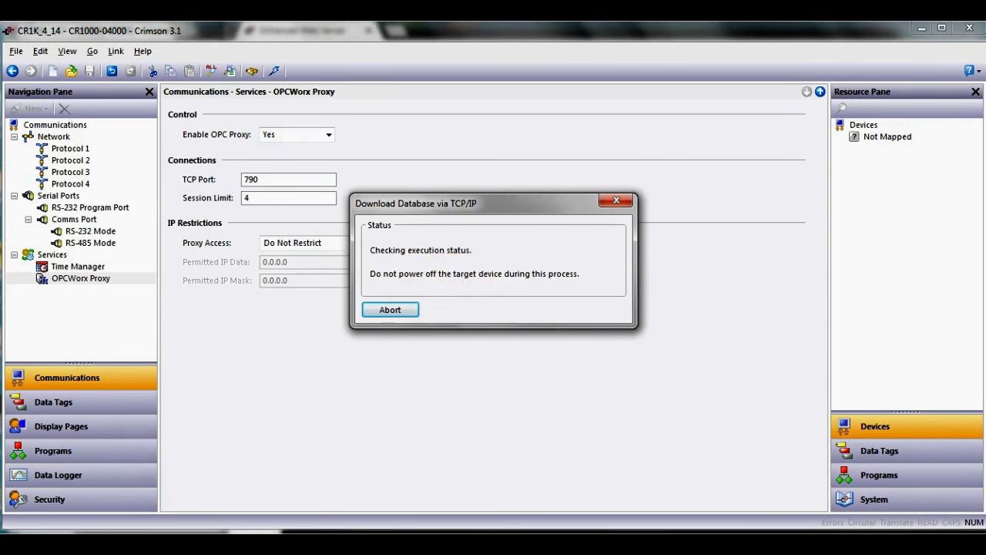
Step: Open a Windows command prompt and ping the slave at 192.168.1.14 twice
{"action": "key", "text": "super"}
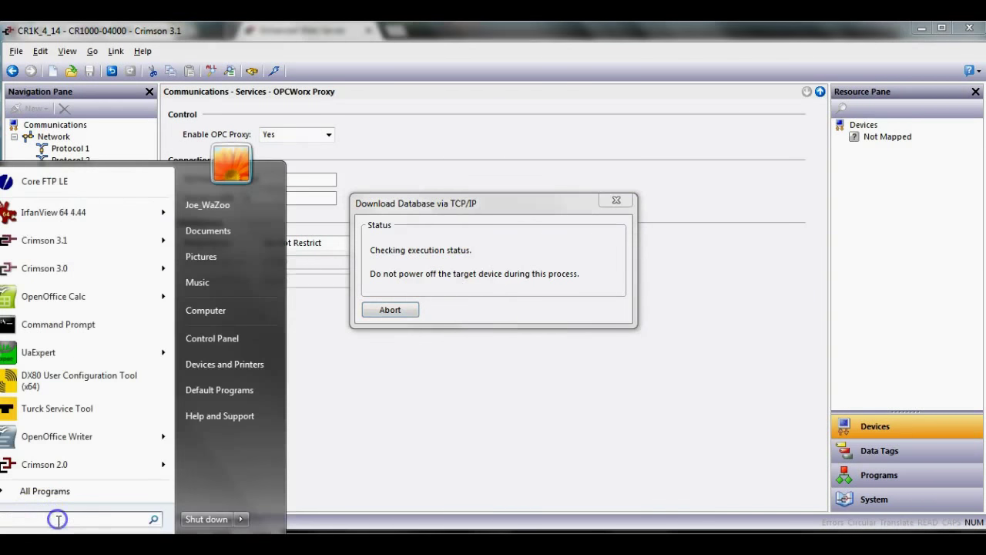
{"action": "type", "text": "cmd"}
{"action": "key", "text": "Return"}
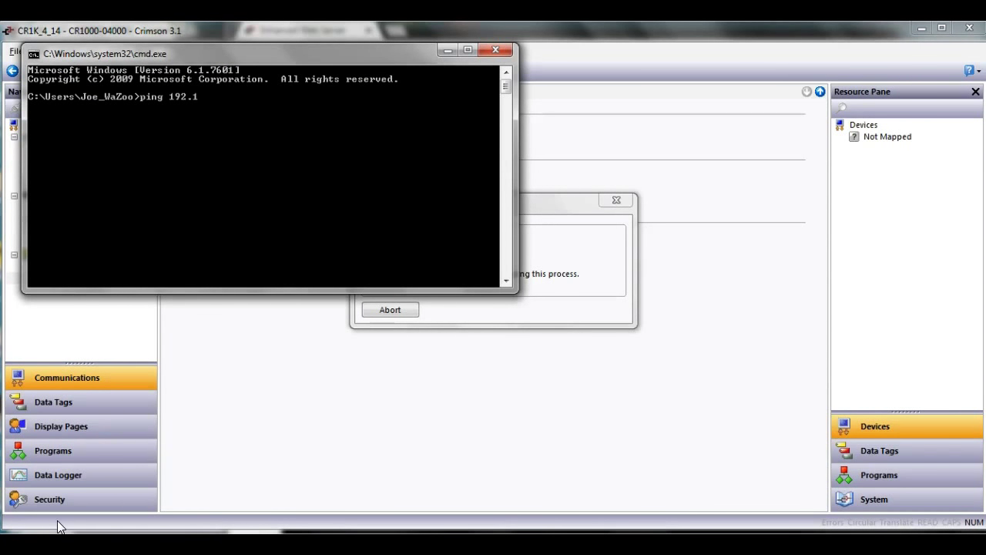
{"action": "type", "text": "ping 192.168.1.14"}
{"action": "key", "text": "Return"}
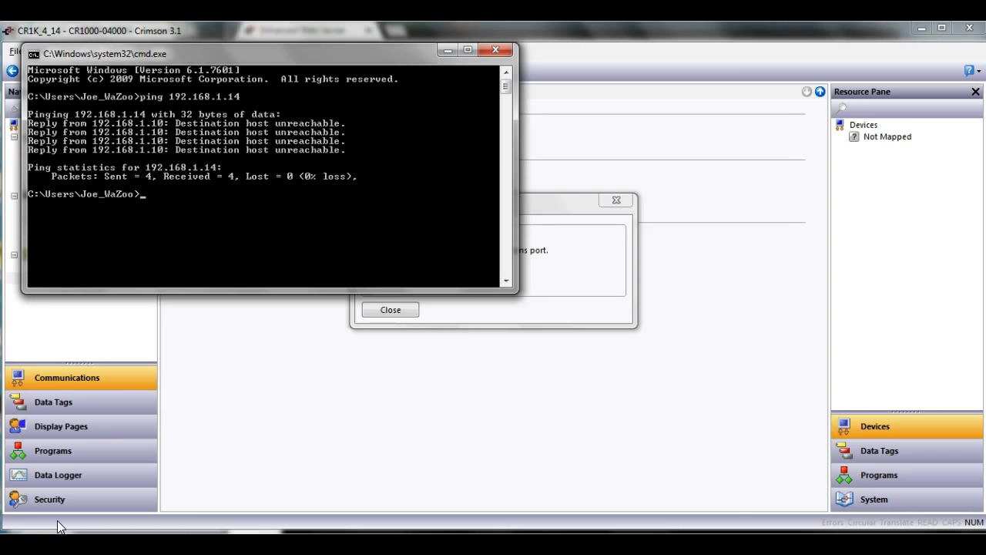
{"action": "key", "text": "Up"}
{"action": "key", "text": "Return"}
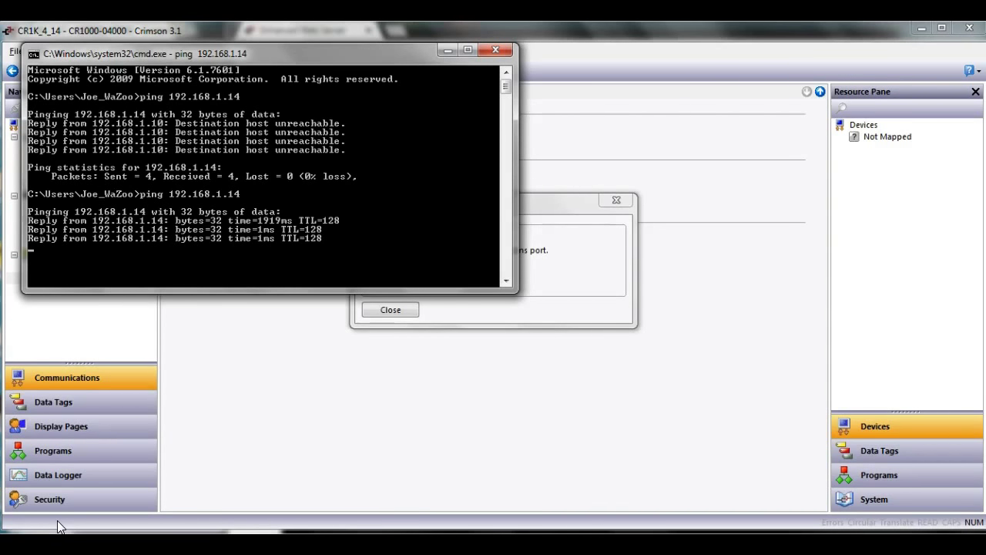
Step: Return to Crimson, close the download status window and download the CR1K_4_14 database to the slave again
{"action": "left_click", "coordinate": [621, 352]}
{"action": "left_click", "coordinate": [390, 309]}
{"action": "left_click", "coordinate": [274, 71]}
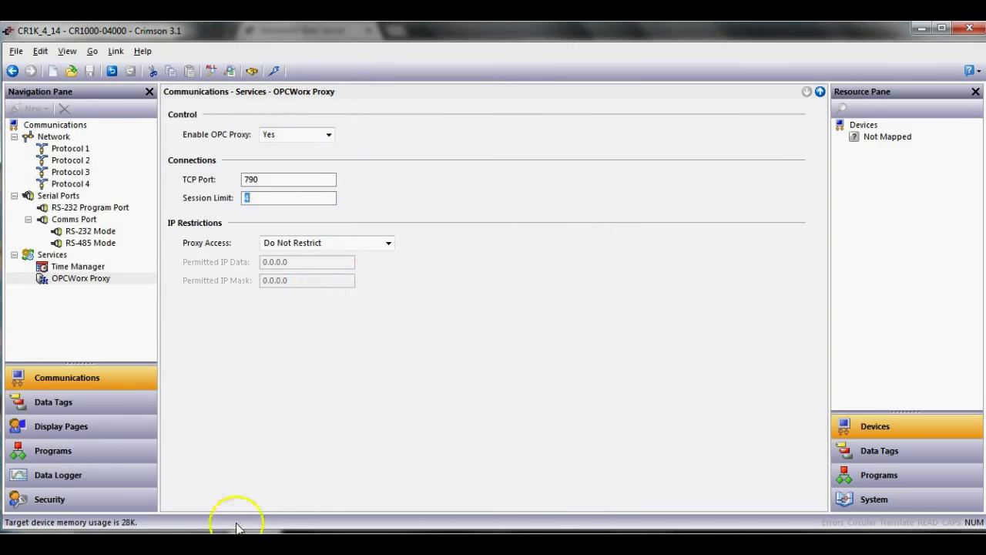
Step: Switch to the browser and reload the remote view pages of the slave at 192.168.1.24 and the master at 192.168.1.37
{"action": "mouse_move", "coordinate": [172, 517]}
{"action": "left_click", "coordinate": [245, 501]}
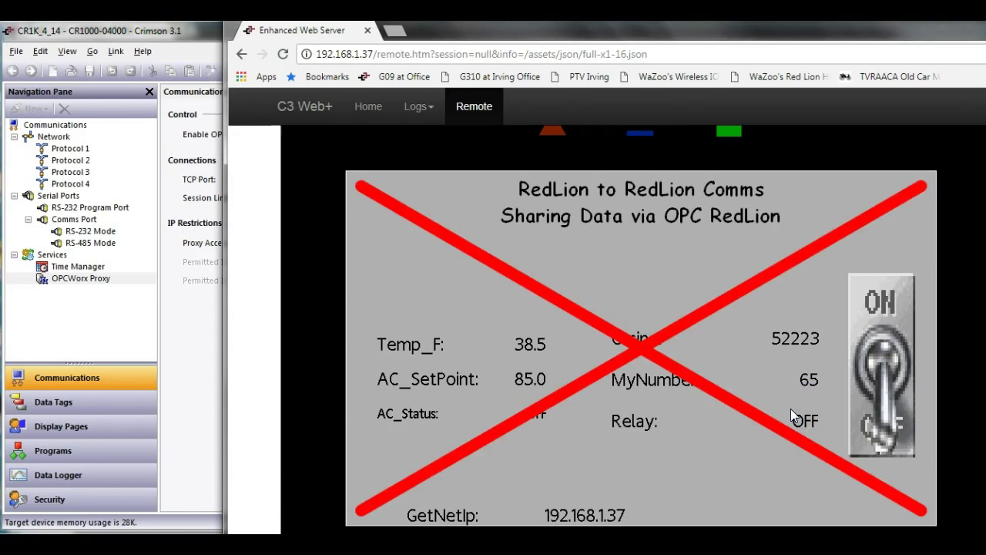
{"action": "left_click", "coordinate": [751, 366]}
{"action": "mouse_move", "coordinate": [144, 549]}
{"action": "left_click", "coordinate": [52, 485]}
{"action": "left_click", "coordinate": [75, 54]}
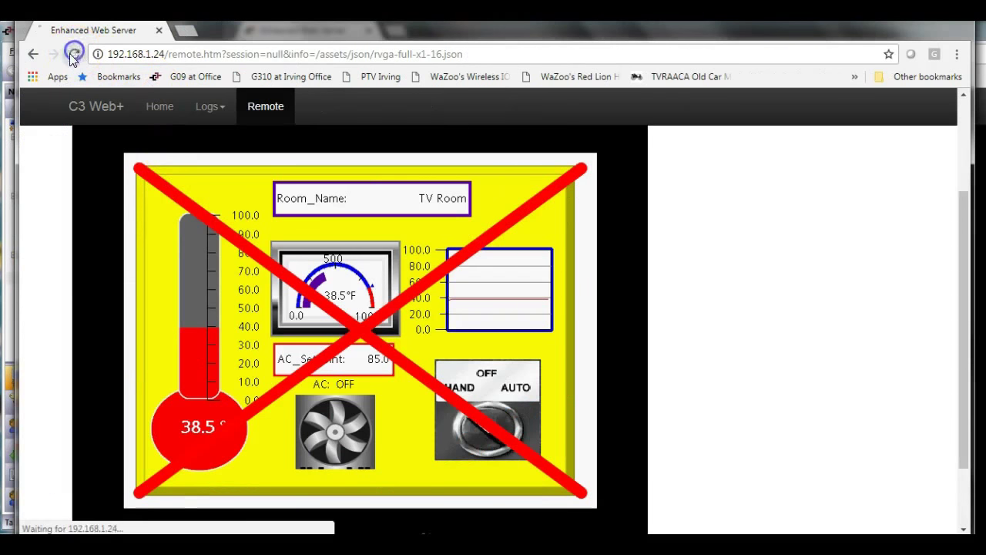
{"action": "mouse_move", "coordinate": [143, 549]}
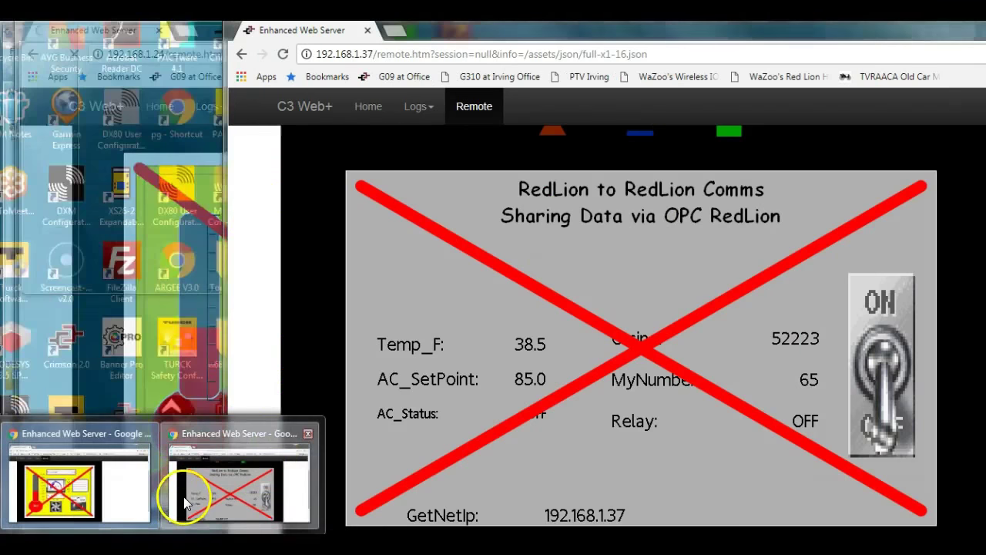
{"action": "left_click", "coordinate": [185, 497]}
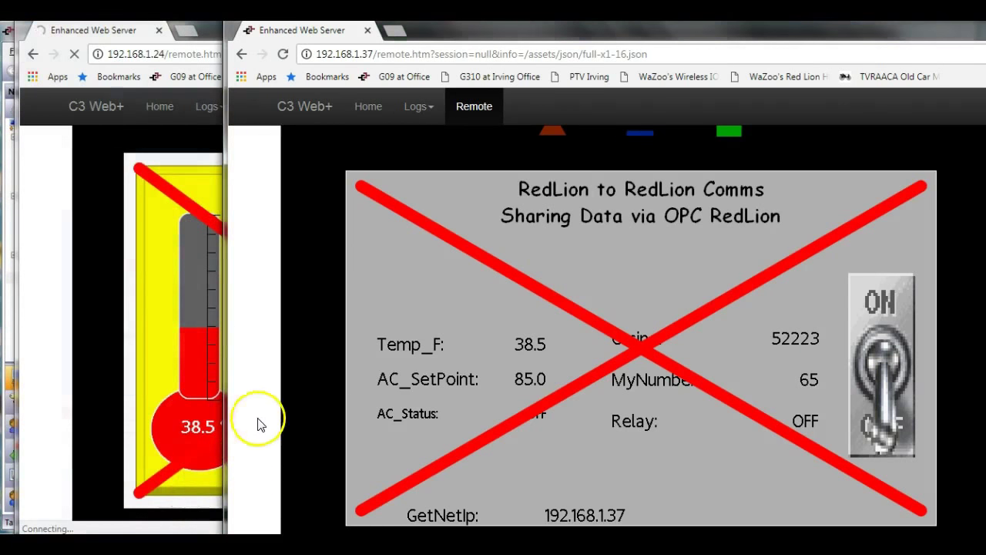
{"action": "left_click", "coordinate": [282, 56]}
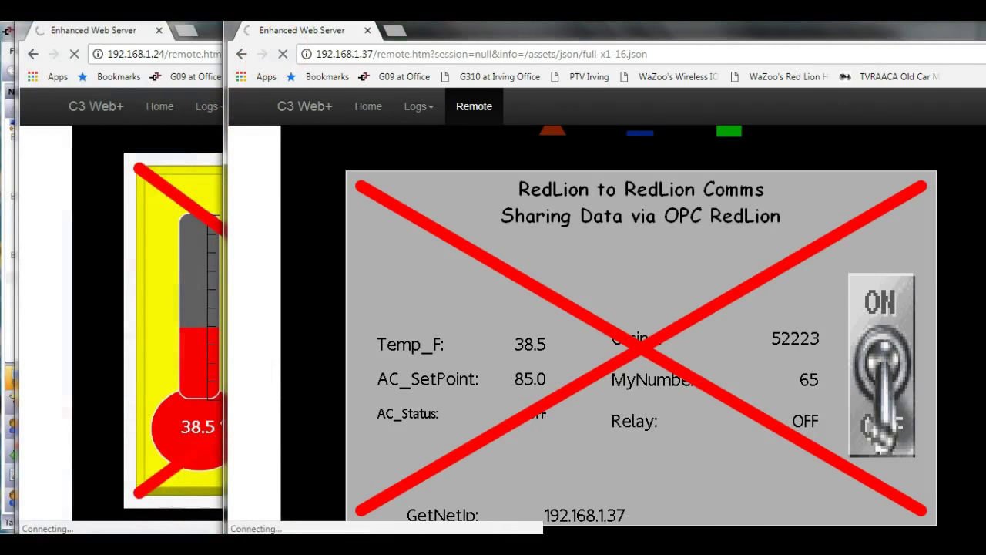
Step: Switch to the command prompt and ping the master at 192.168.1.37
{"action": "key", "text": "alt+Tab"}
{"action": "key", "text": "Up"}
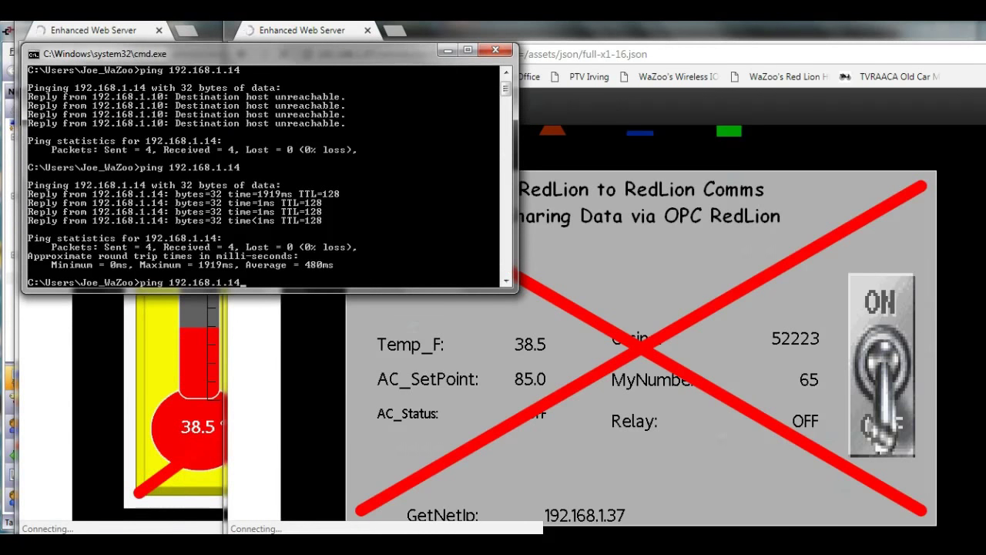
{"action": "key", "text": "BackSpace"}
{"action": "key", "text": "BackSpace"}
{"action": "type", "text": "37"}
{"action": "key", "text": "Return"}
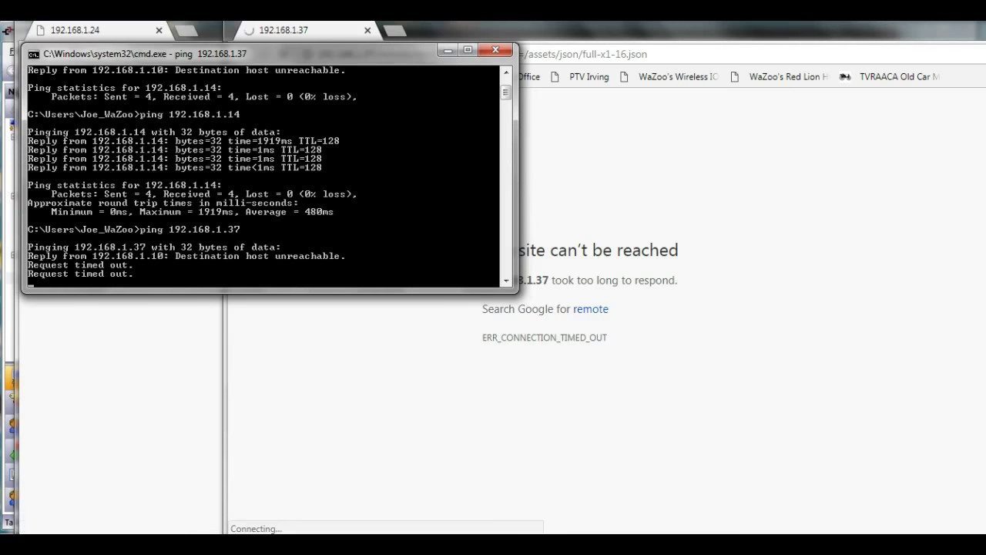
Step: Ping the slave at 192.168.1.14 again, followed by the master at 192.168.1.37
{"action": "key", "text": "Up"}
{"action": "key", "text": "Down"}
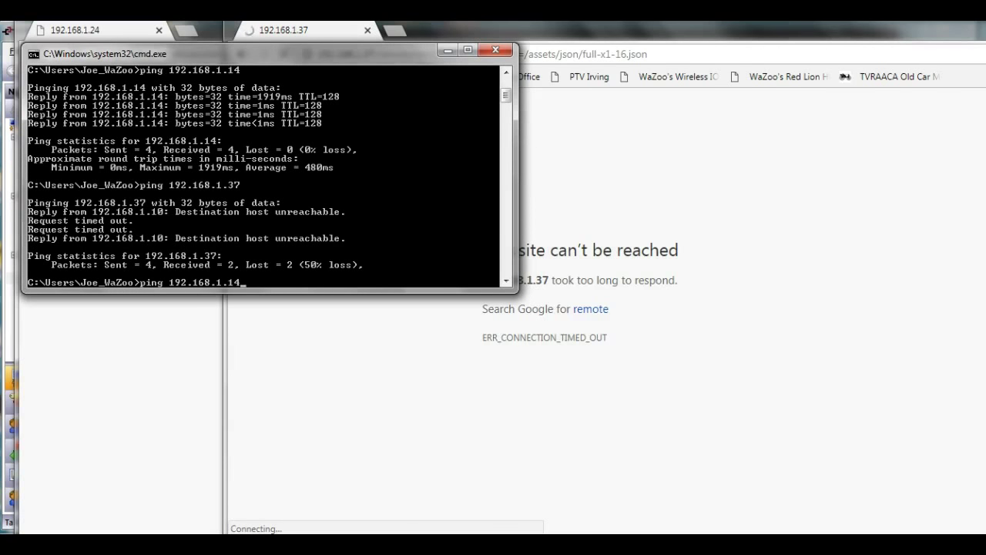
{"action": "key", "text": "Return"}
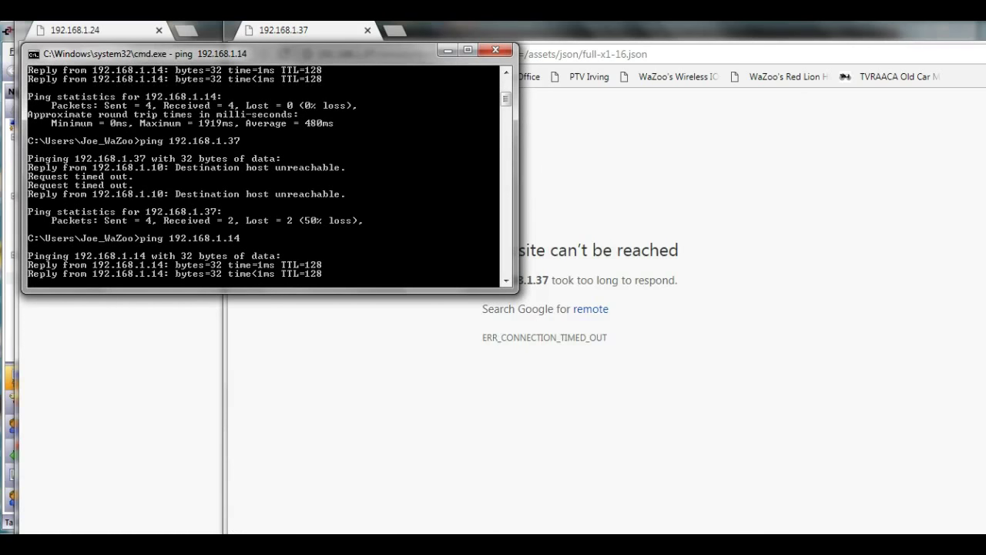
{"action": "key", "text": "Up"}
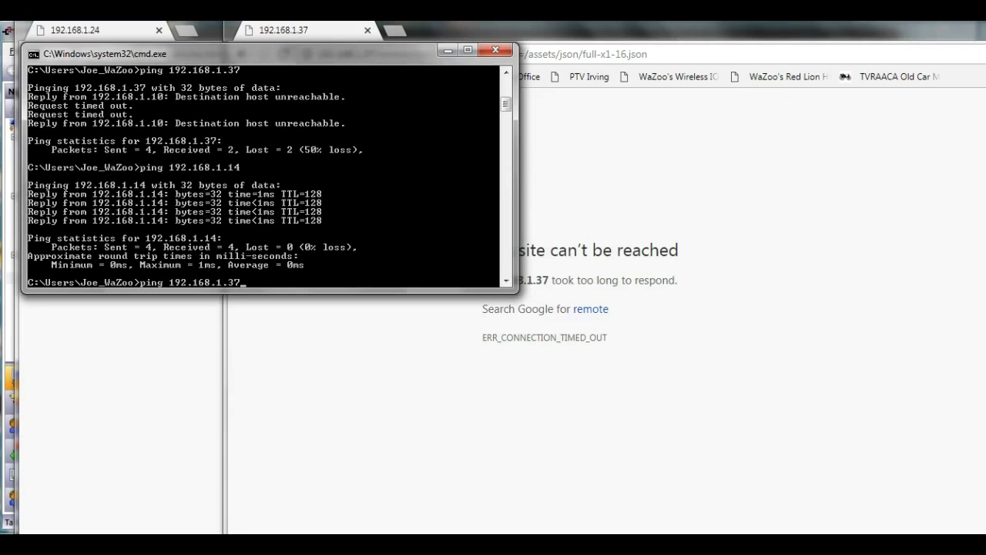
{"action": "key", "text": "Return"}
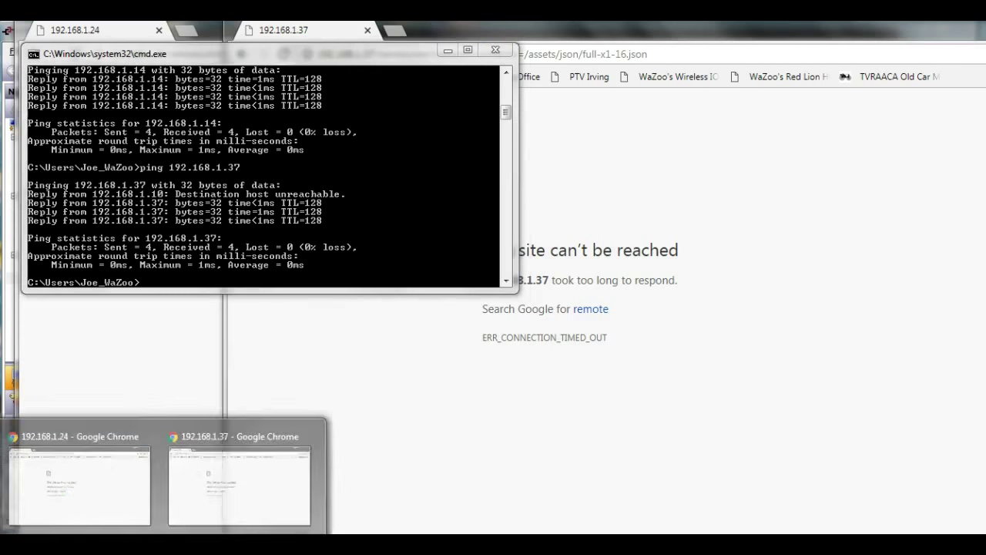
Step: Bring up the browser page of the slave at 192.168.1.24, and ping 192.168.1.37 once more from the command prompt
{"action": "left_click", "coordinate": [111, 494]}
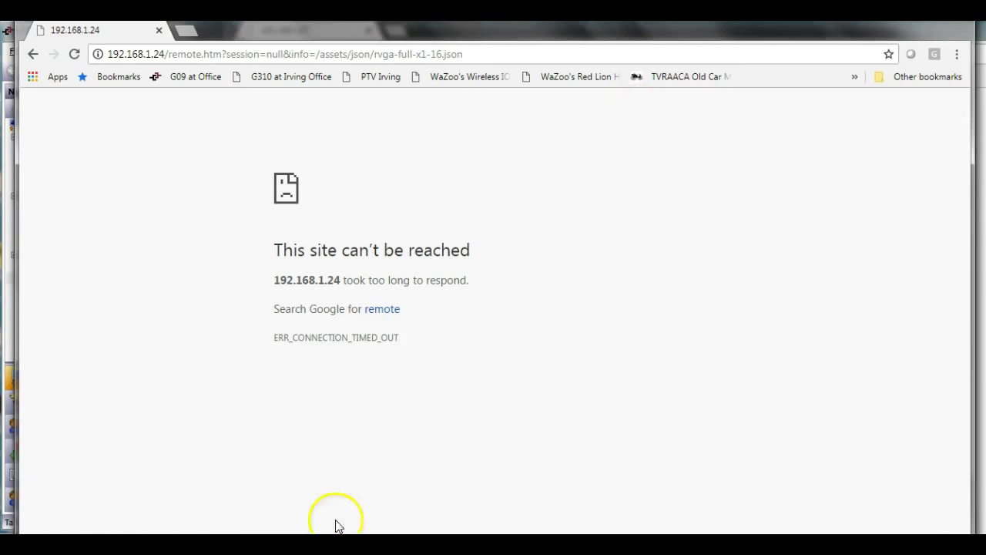
{"action": "left_click", "coordinate": [334, 529]}
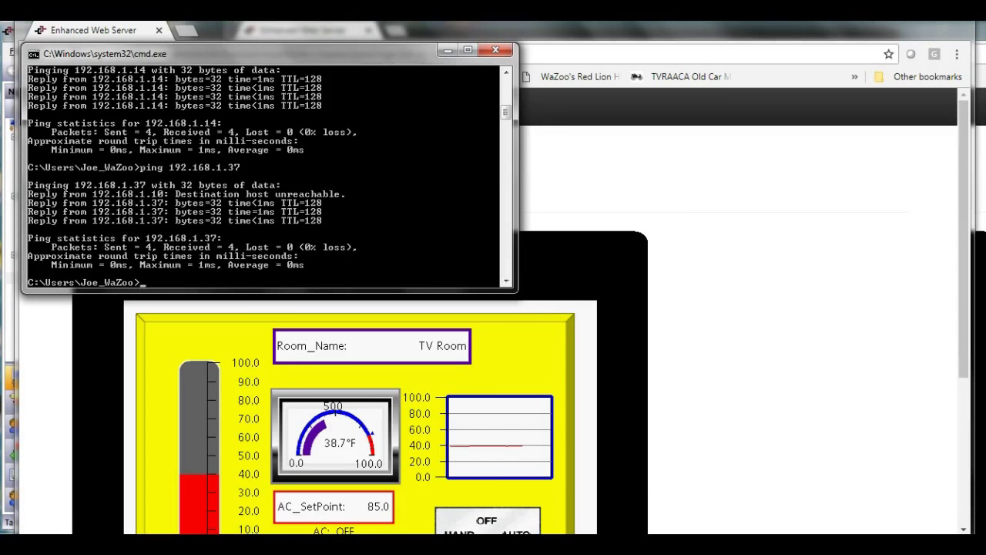
{"action": "key", "text": "Up"}
{"action": "key", "text": "Return"}
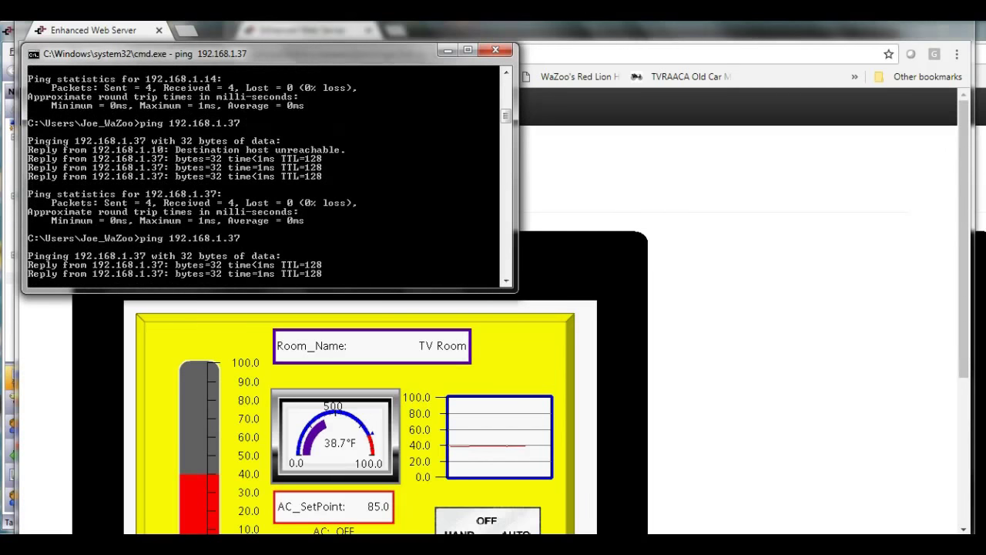
Step: Display the remote view of the slave at 192.168.1.24, and bring the master's remote view forward to compare the shared tag values
{"action": "left_click", "coordinate": [781, 417]}
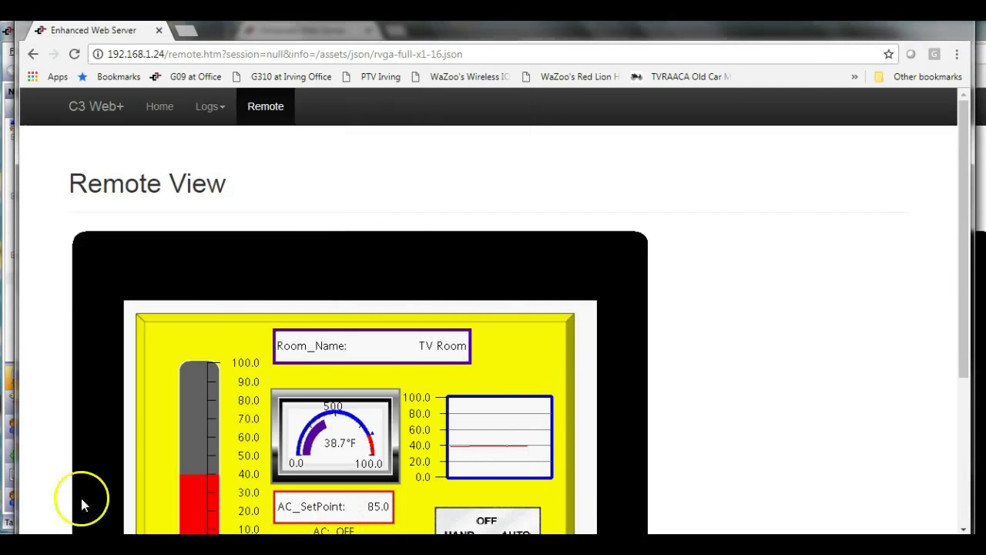
{"action": "left_click", "coordinate": [757, 368]}
{"action": "scroll", "coordinate": [757, 369], "scroll_direction": "down", "scroll_amount": 2}
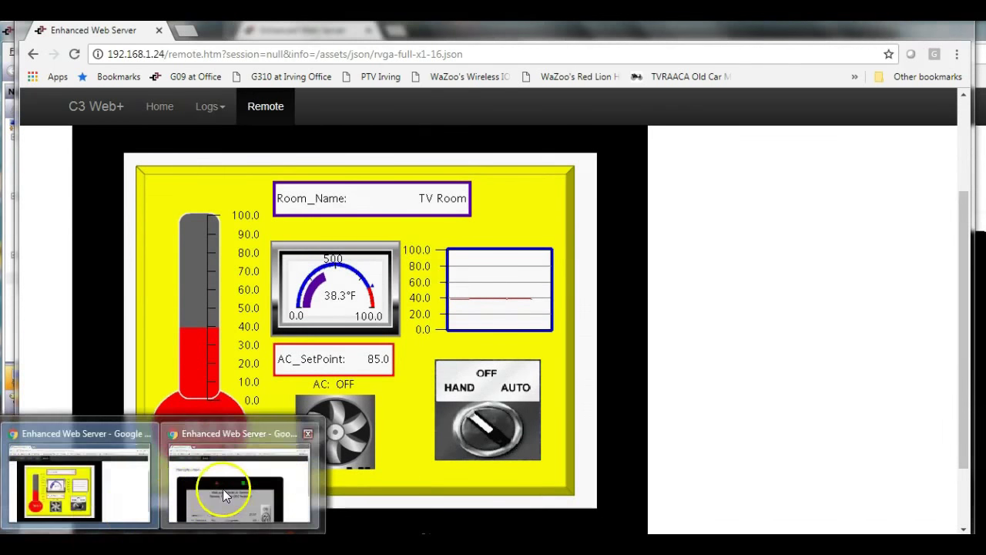
{"action": "left_click", "coordinate": [220, 489]}
{"action": "scroll", "coordinate": [435, 308], "scroll_direction": "down", "scroll_amount": 3}
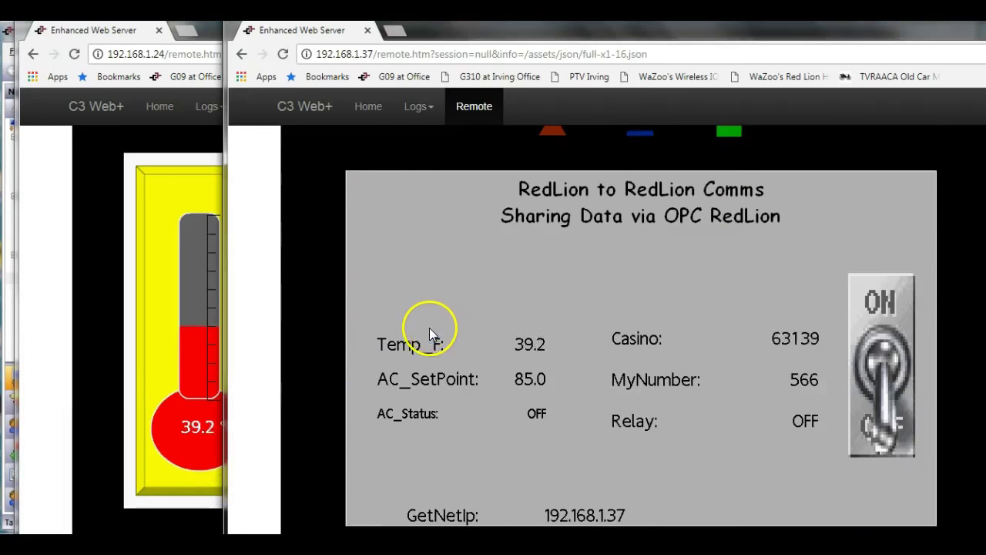
{"action": "scroll", "coordinate": [429, 328], "scroll_direction": "down", "scroll_amount": 1}
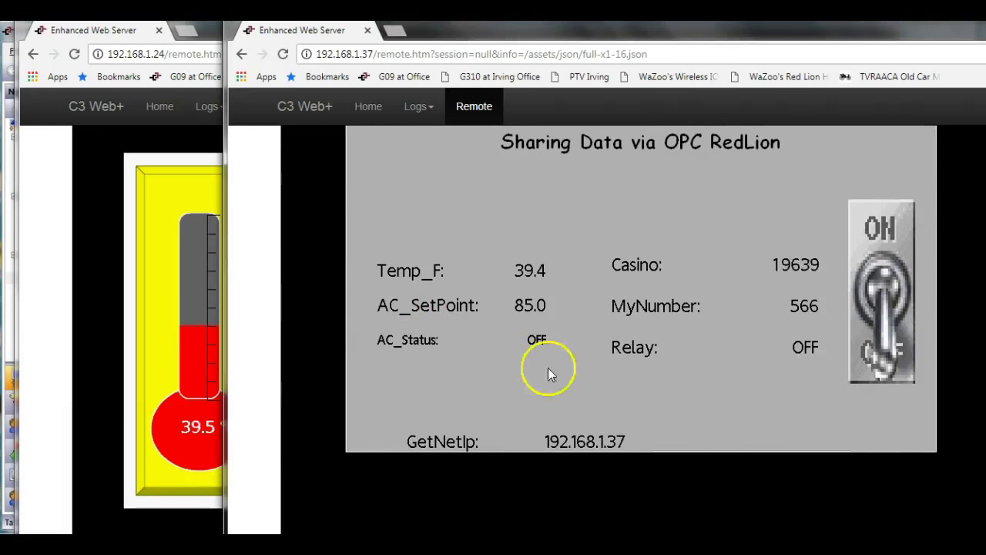
Step: Set MyNumber to 123 from the master's remote view with the on-screen keypad
{"action": "left_click", "coordinate": [808, 305]}
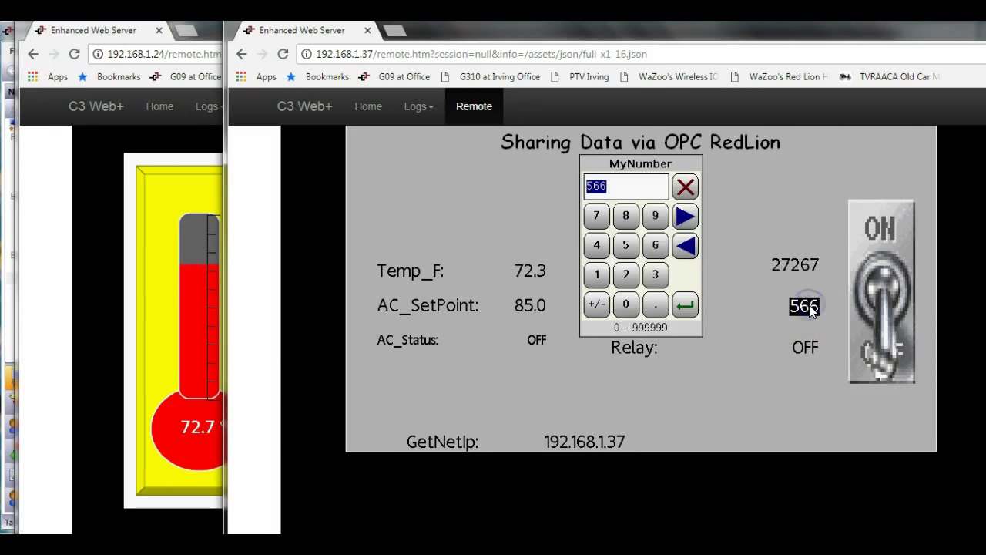
{"action": "left_click", "coordinate": [595, 275]}
{"action": "left_click", "coordinate": [626, 275]}
{"action": "left_click", "coordinate": [655, 275]}
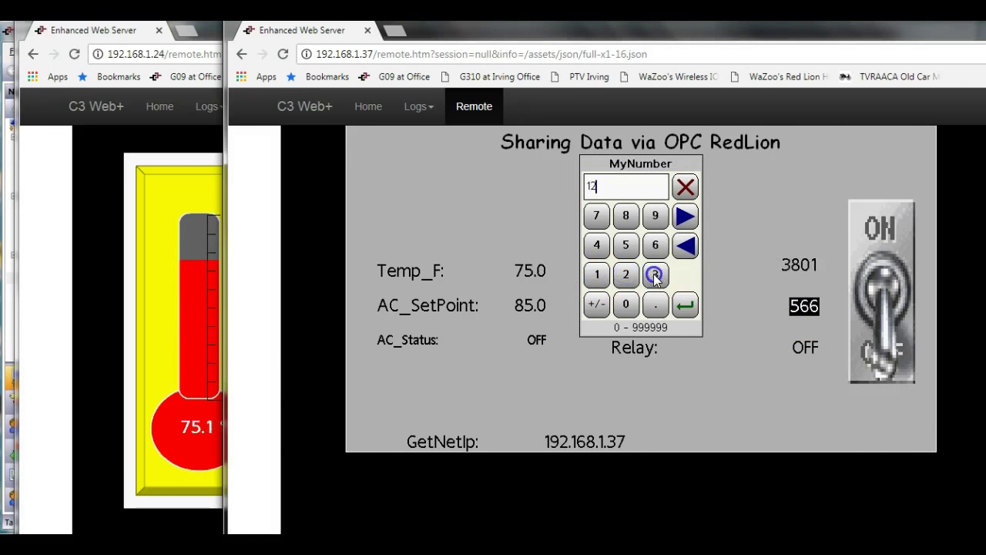
{"action": "left_click", "coordinate": [685, 305]}
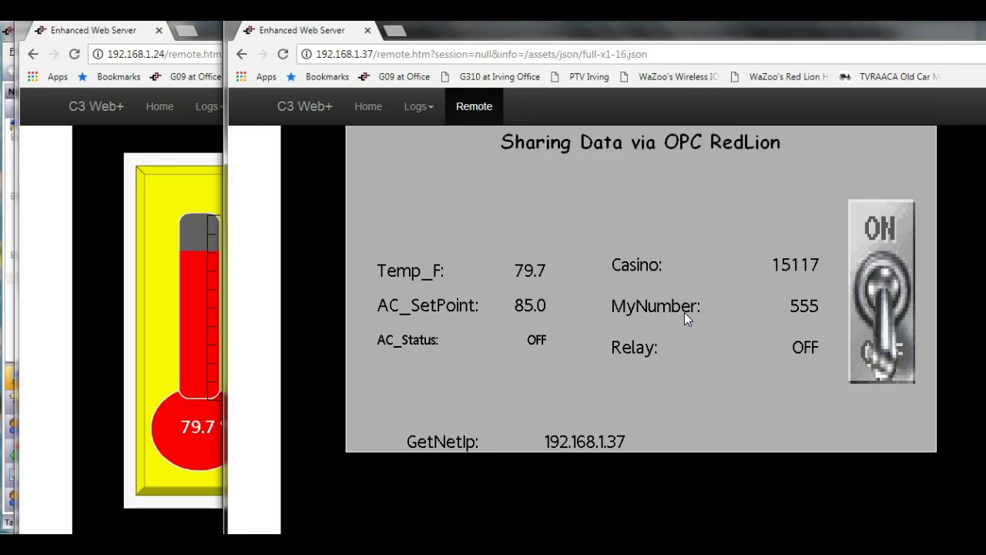
{"action": "scroll", "coordinate": [898, 255], "scroll_direction": "down", "scroll_amount": 1}
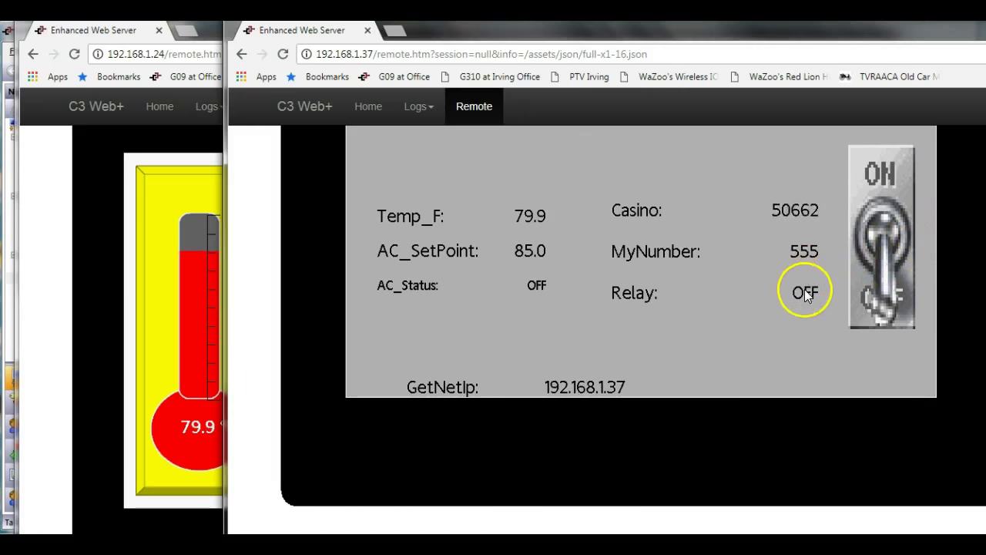
Step: Switch the Relay on and off several times with the toggle in the master's remote view, leaving it OFF
{"action": "left_click", "coordinate": [892, 173]}
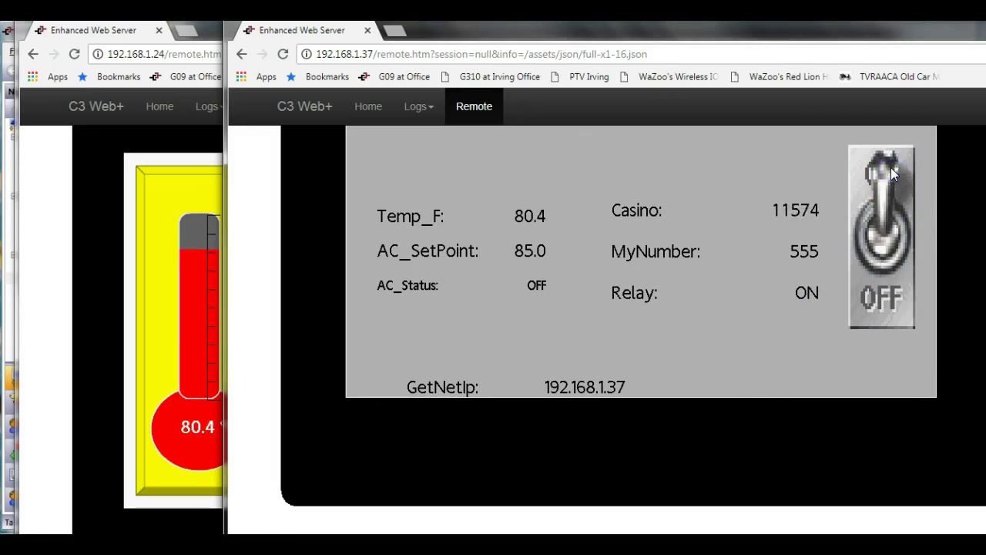
{"action": "left_click", "coordinate": [893, 309]}
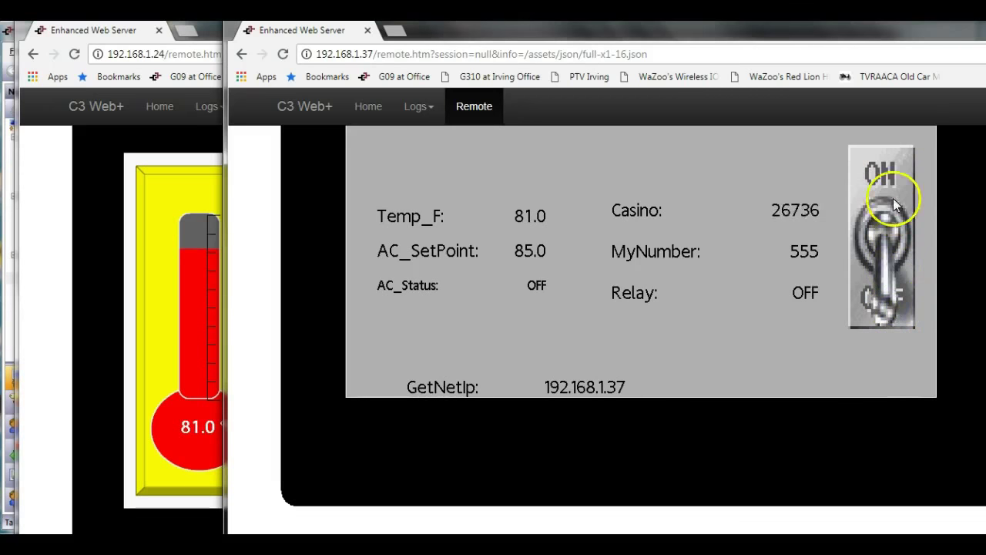
{"action": "left_click", "coordinate": [896, 174]}
{"action": "left_click", "coordinate": [892, 313]}
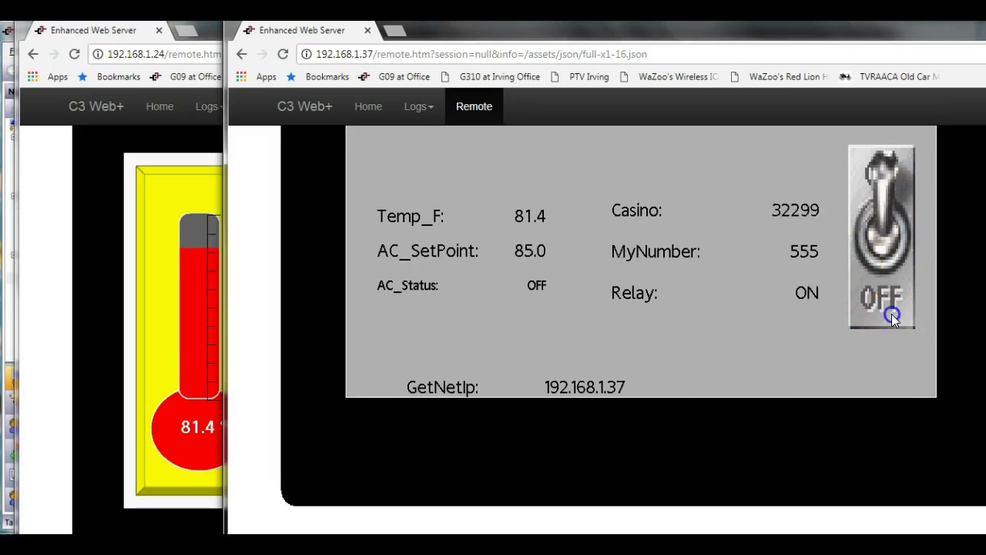
{"action": "left_click", "coordinate": [888, 166]}
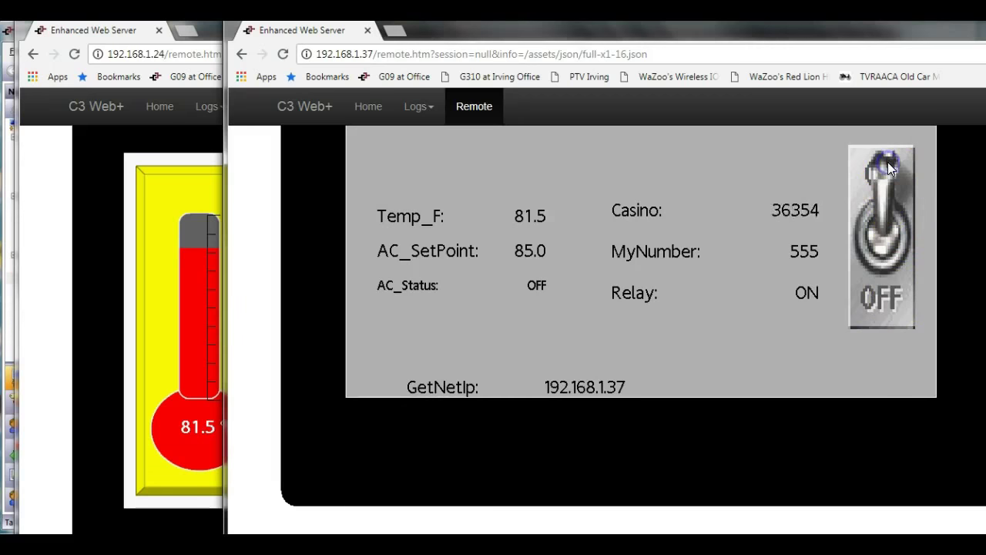
{"action": "left_click", "coordinate": [896, 296]}
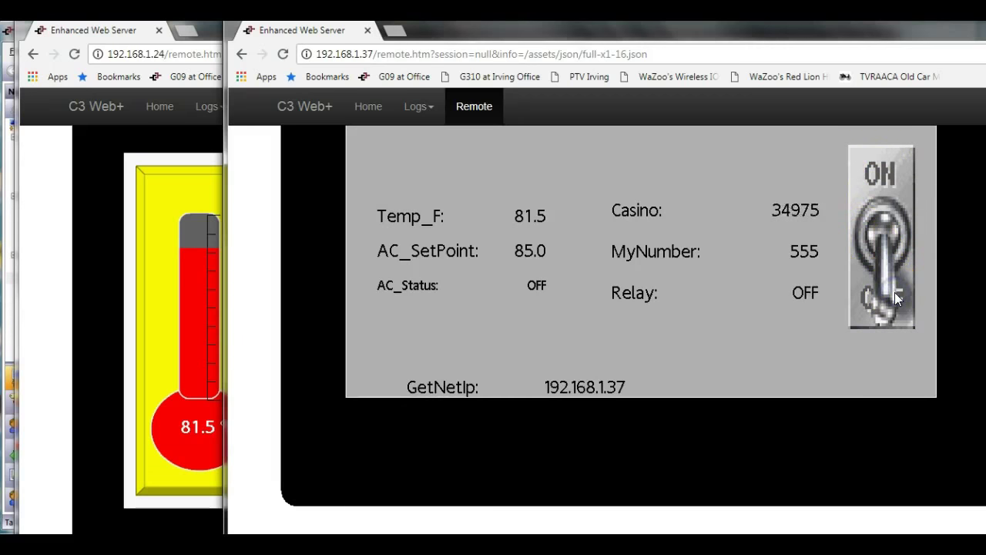
{"action": "left_click", "coordinate": [883, 171]}
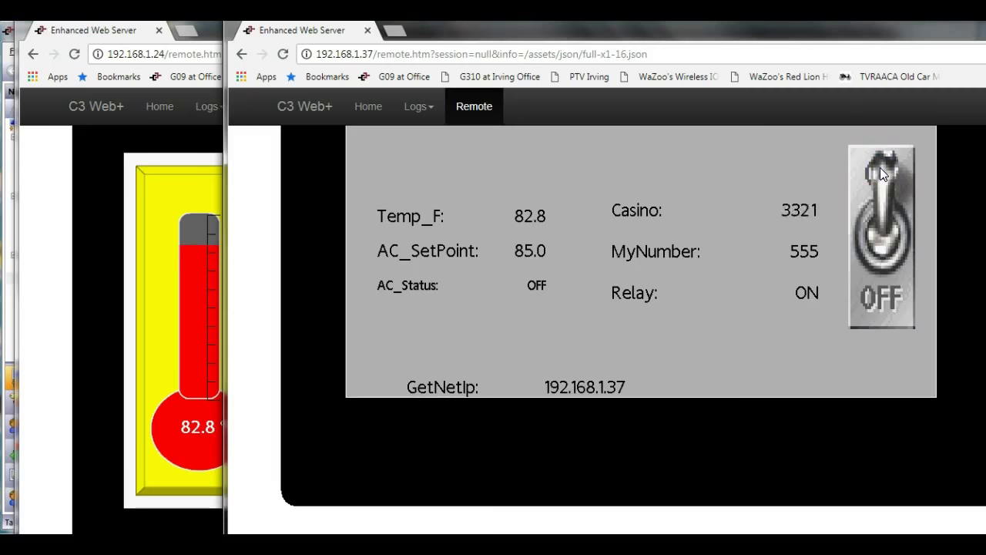
{"action": "left_click", "coordinate": [897, 293]}
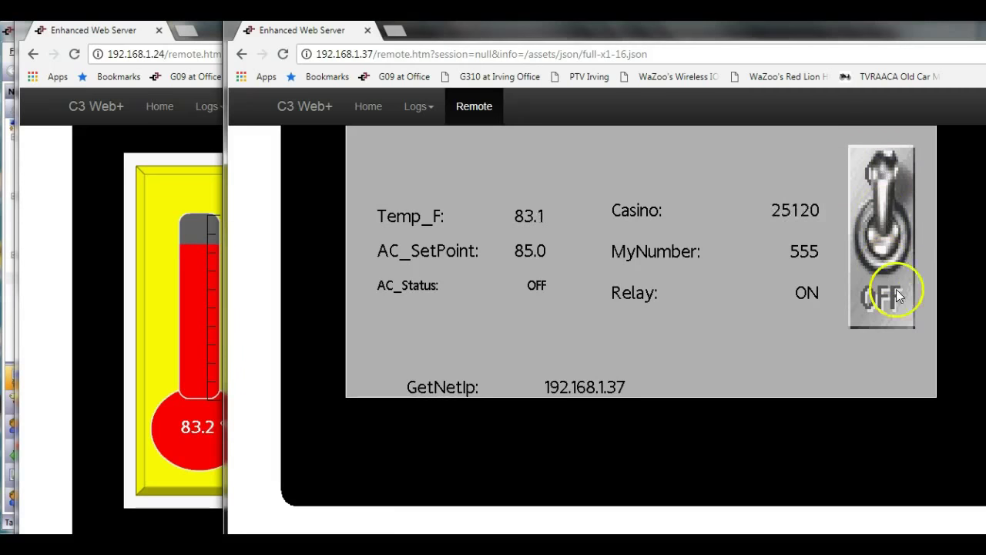
{"action": "left_click", "coordinate": [892, 172]}
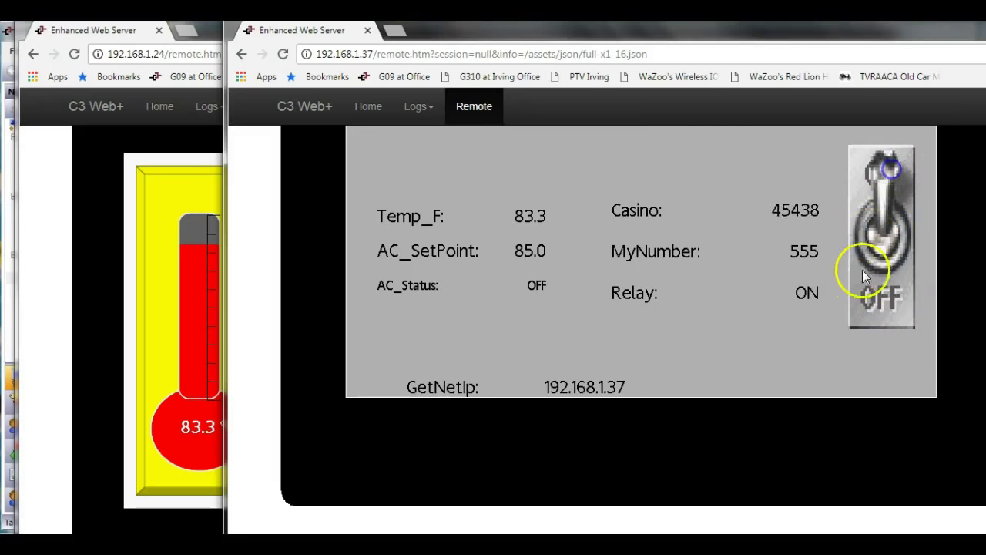
{"action": "left_click", "coordinate": [875, 298]}
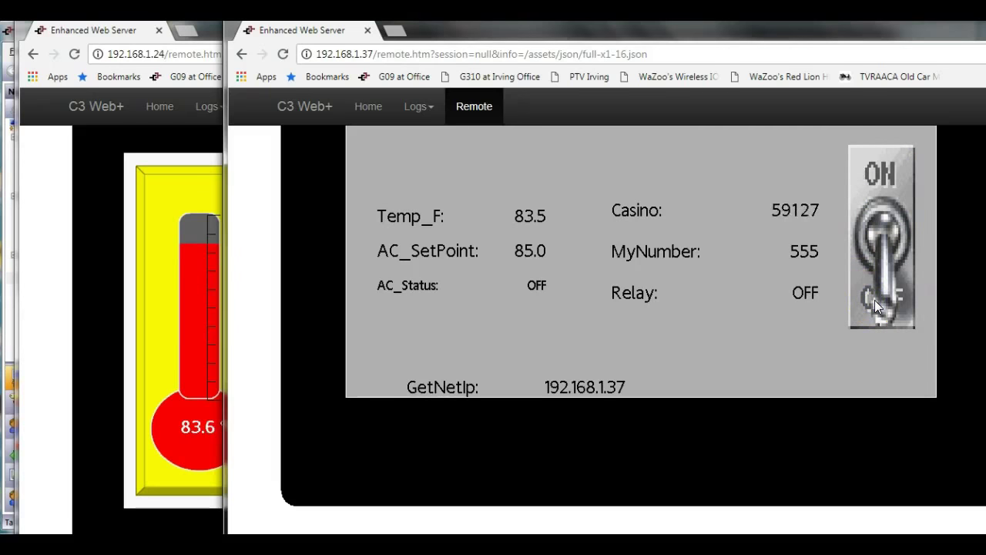
{"action": "left_click", "coordinate": [834, 340]}
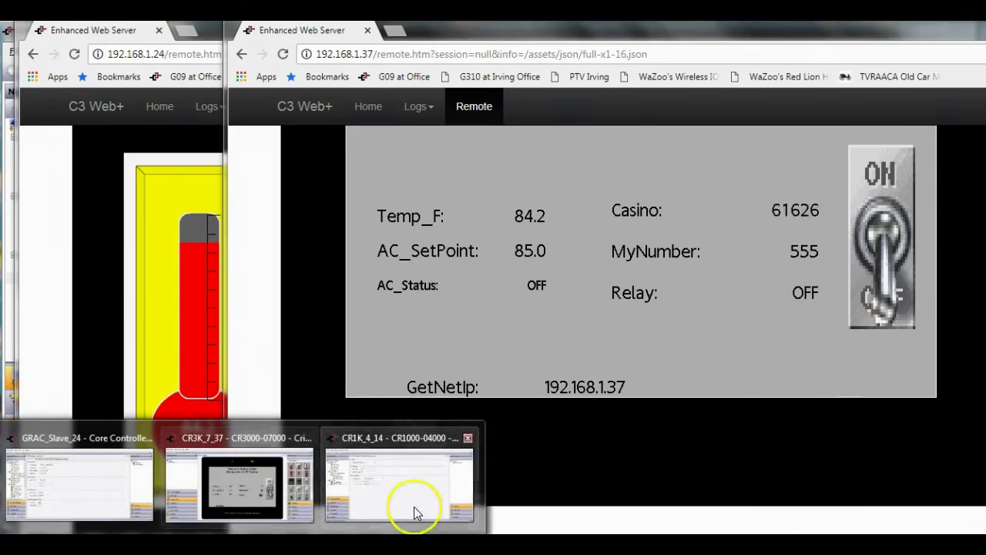
Step: Switch to the CR1K_4_14 database in Crimson 3.1 and shift the Relay data box on Page1 slightly so it sits centred under the toggle
{"action": "left_click", "coordinate": [414, 506]}
{"action": "left_click", "coordinate": [111, 425]}
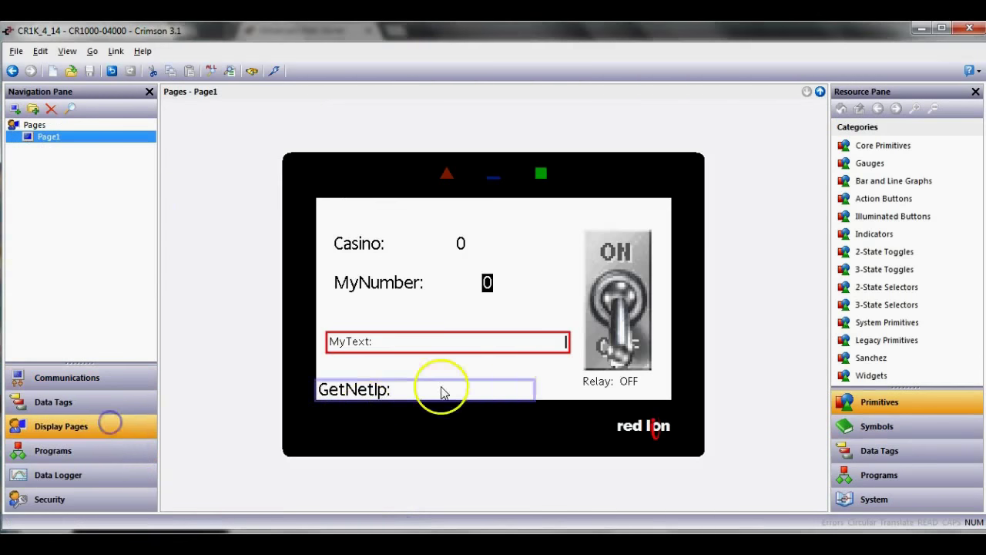
{"action": "left_click", "coordinate": [626, 382]}
{"action": "left_click_drag", "start_coordinate": [621, 383], "coordinate": [631, 383]}
Step: Assign the Relay tag as the value of the 2-state toggle on Page1, and update the CR1K_4_14 device
{"action": "left_click", "coordinate": [624, 307]}
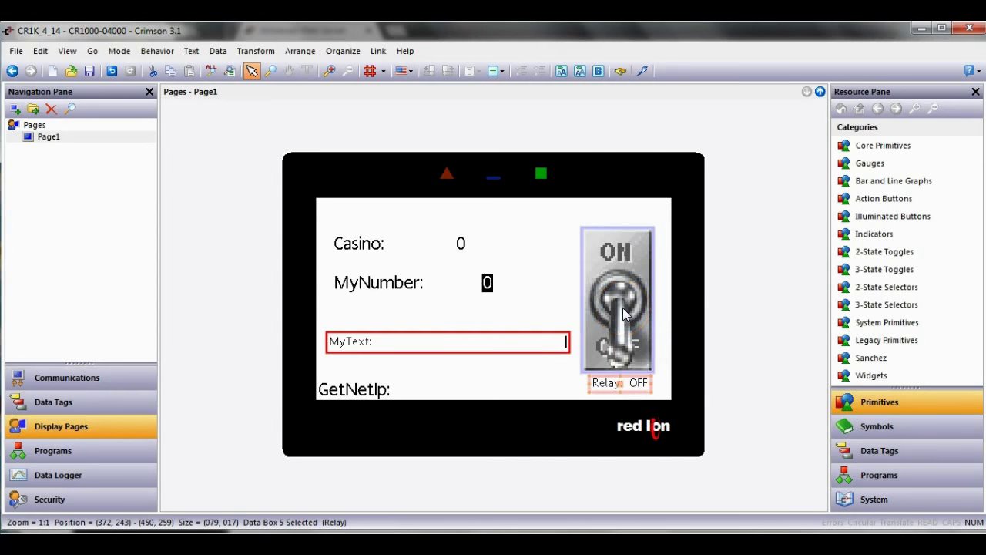
{"action": "double_click", "coordinate": [623, 305]}
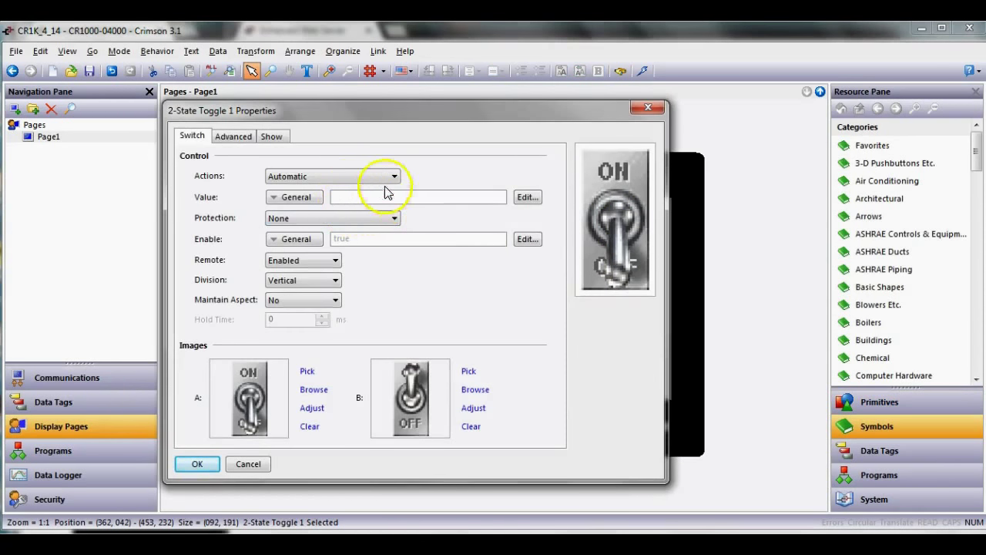
{"action": "left_click", "coordinate": [906, 454]}
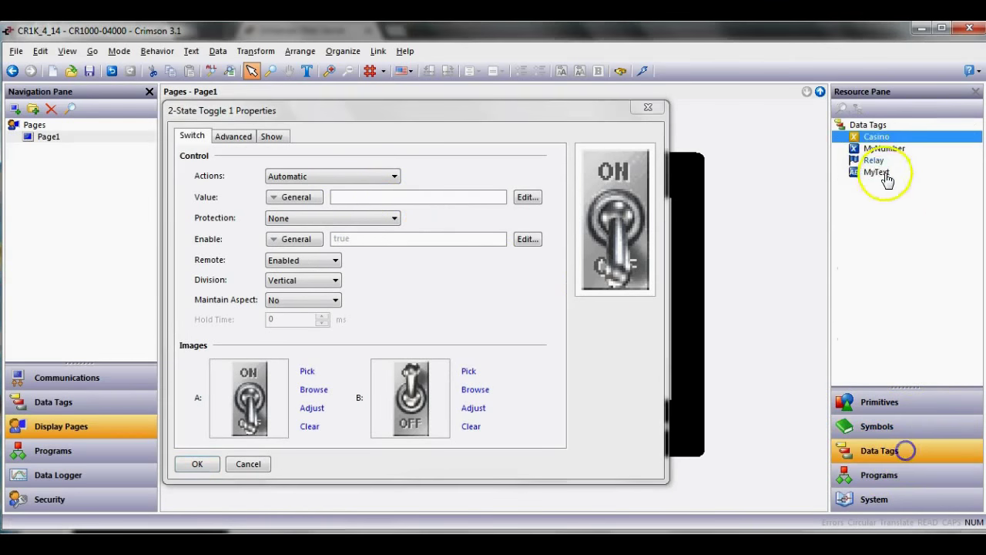
{"action": "left_click_drag", "start_coordinate": [886, 169], "coordinate": [411, 198]}
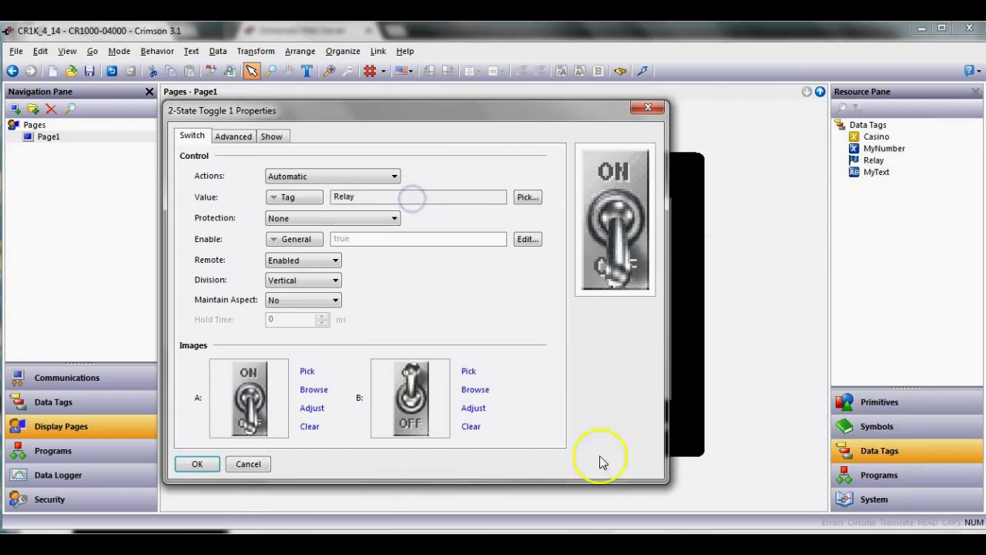
{"action": "left_click", "coordinate": [198, 464]}
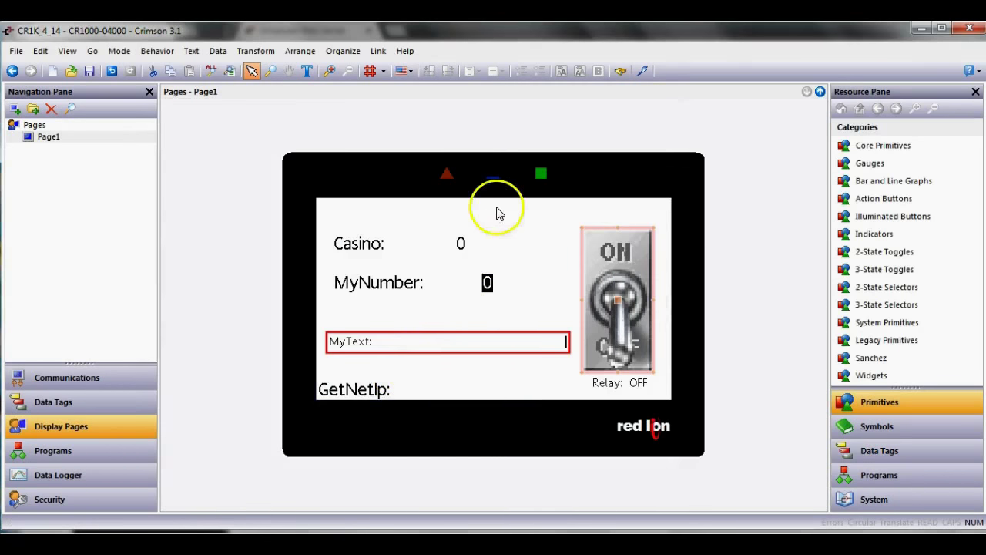
{"action": "left_click", "coordinate": [642, 71]}
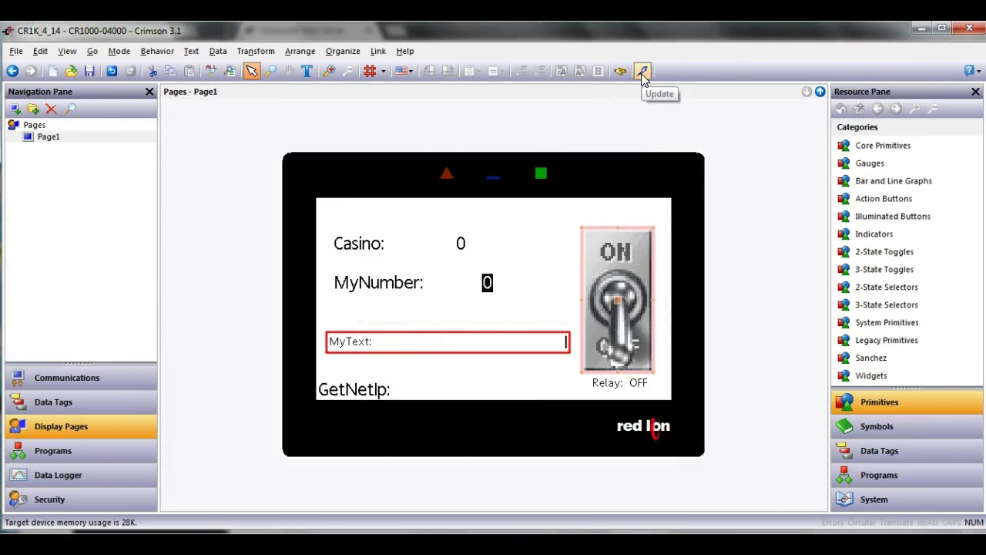
Step: Switch to the browser's remote view of the master at 192.168.1.37 and operate the Relay toggle on and off again
{"action": "left_click", "coordinate": [94, 543]}
{"action": "left_click", "coordinate": [83, 501]}
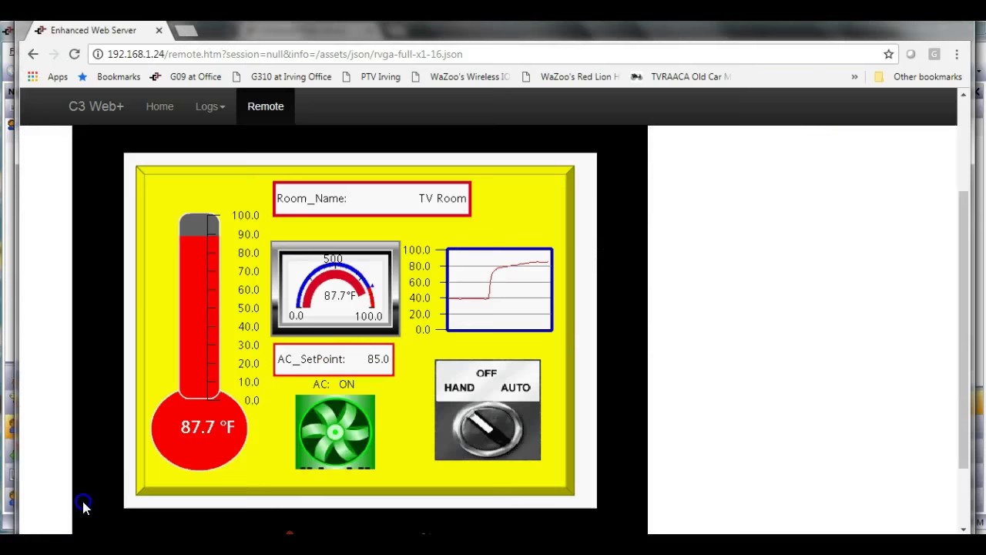
{"action": "left_click", "coordinate": [201, 500]}
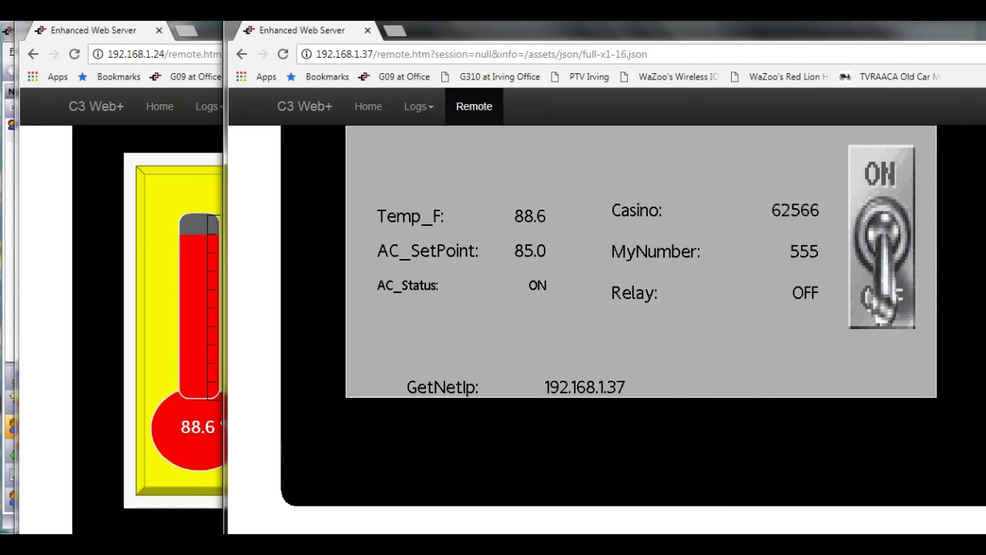
{"action": "left_click", "coordinate": [877, 174]}
{"action": "left_click", "coordinate": [869, 292]}
{"action": "left_click", "coordinate": [881, 179]}
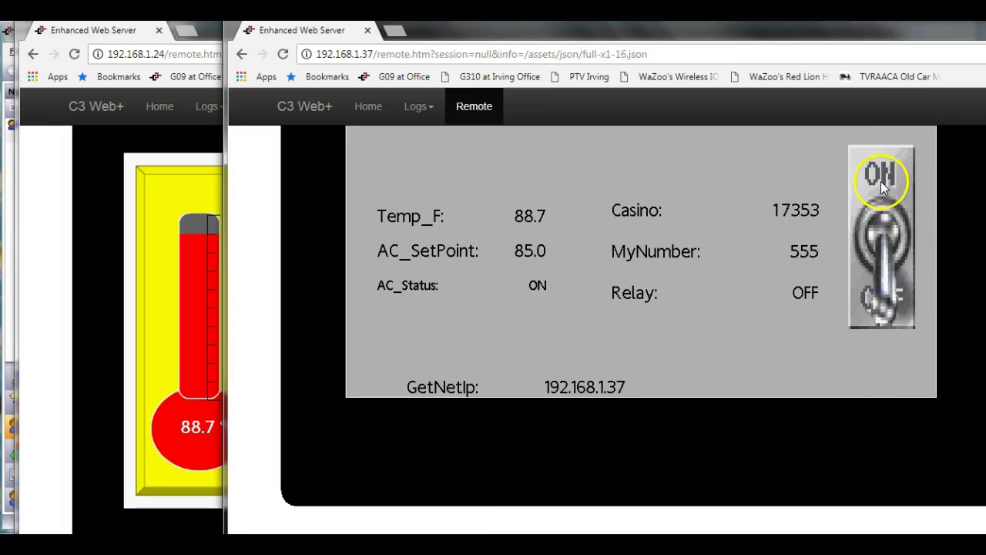
{"action": "scroll", "coordinate": [742, 262], "scroll_direction": "up", "scroll_amount": 2}
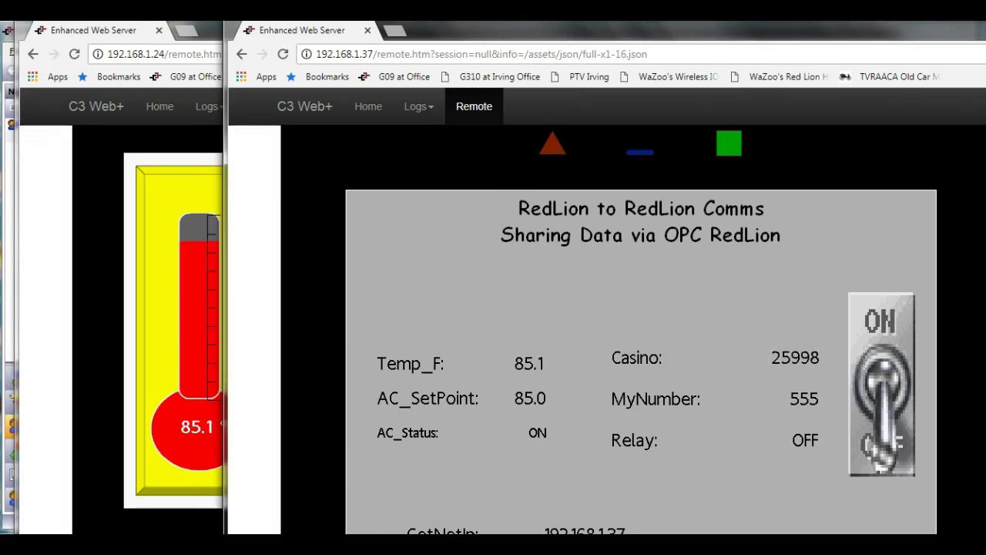
Step: Review the HMI_14 device's communication settings in the CR3K_7_37 database in Crimson 3.1, and return to the master's remote view in the browser
{"action": "left_click", "coordinate": [231, 511]}
{"action": "left_click", "coordinate": [232, 490]}
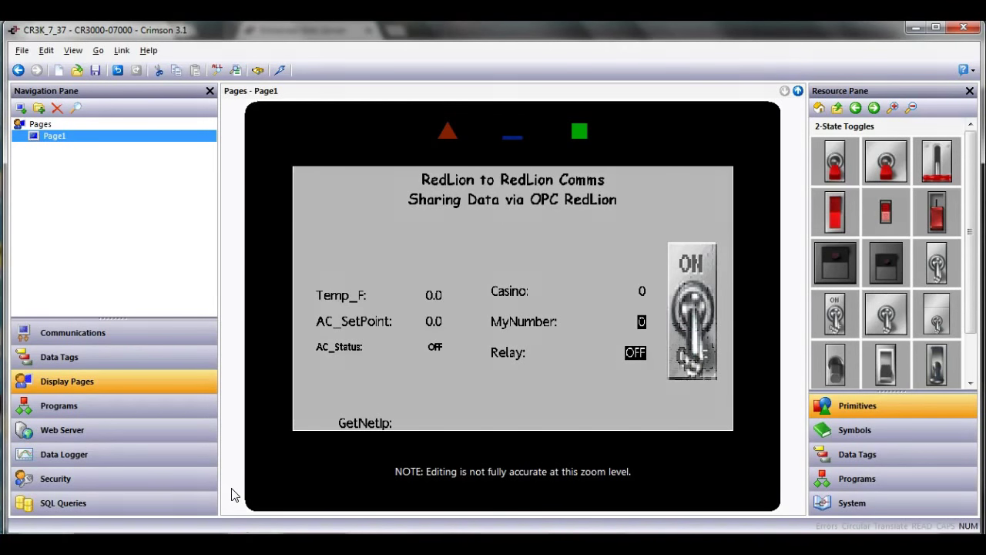
{"action": "left_click", "coordinate": [128, 332]}
{"action": "left_click", "coordinate": [133, 163]}
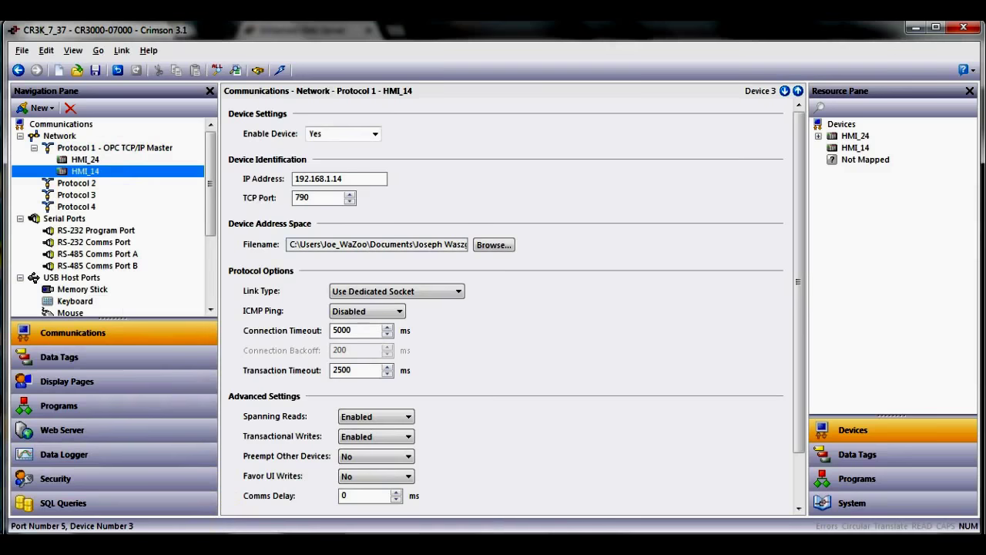
{"action": "mouse_move", "coordinate": [242, 543]}
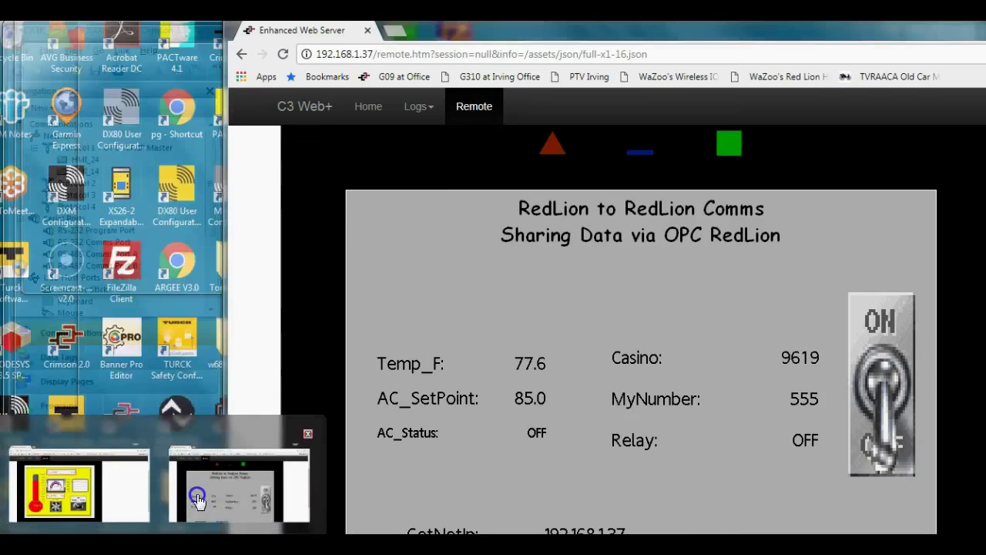
{"action": "left_click", "coordinate": [177, 493]}
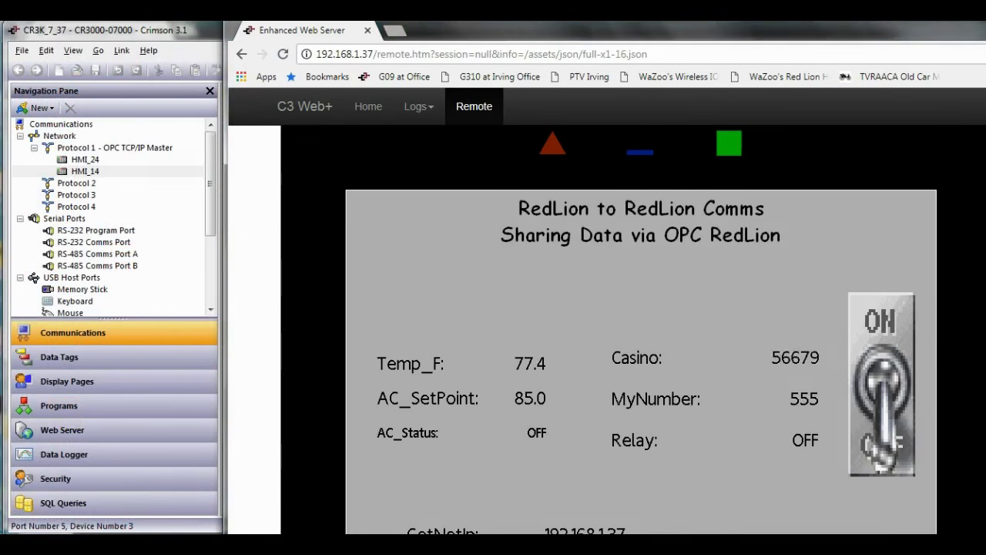